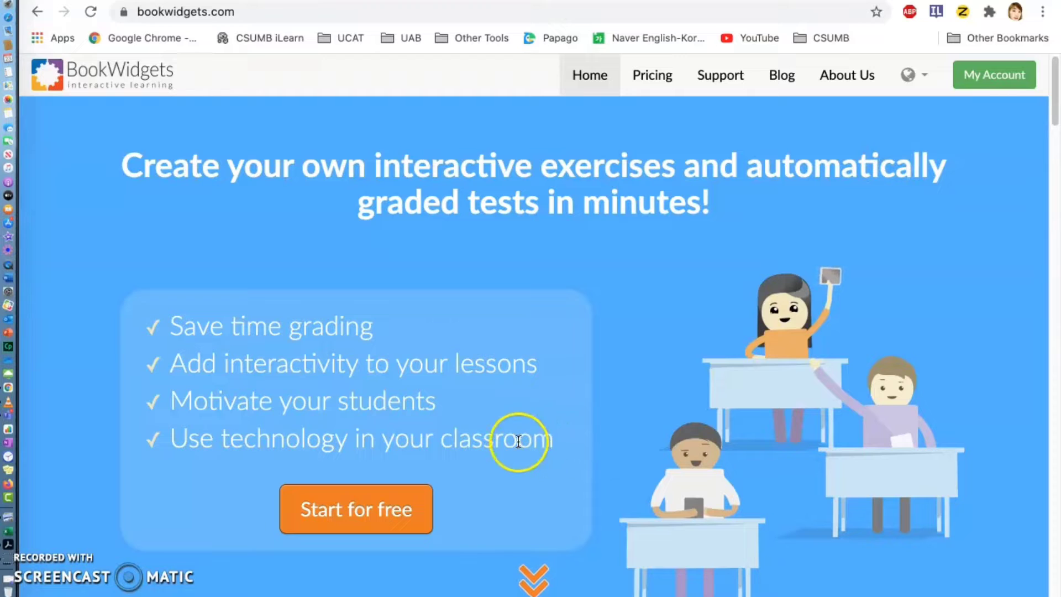
Open the free-trial sign-up form, review the available sign-up options, and return to the home page.
click(383, 514)
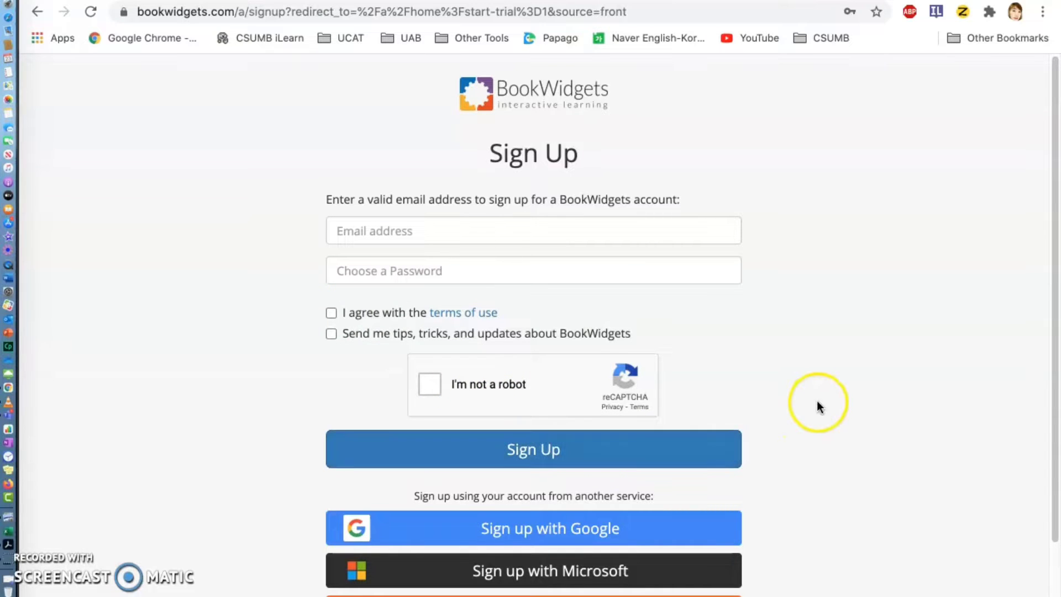
scroll(817, 405, down, 2)
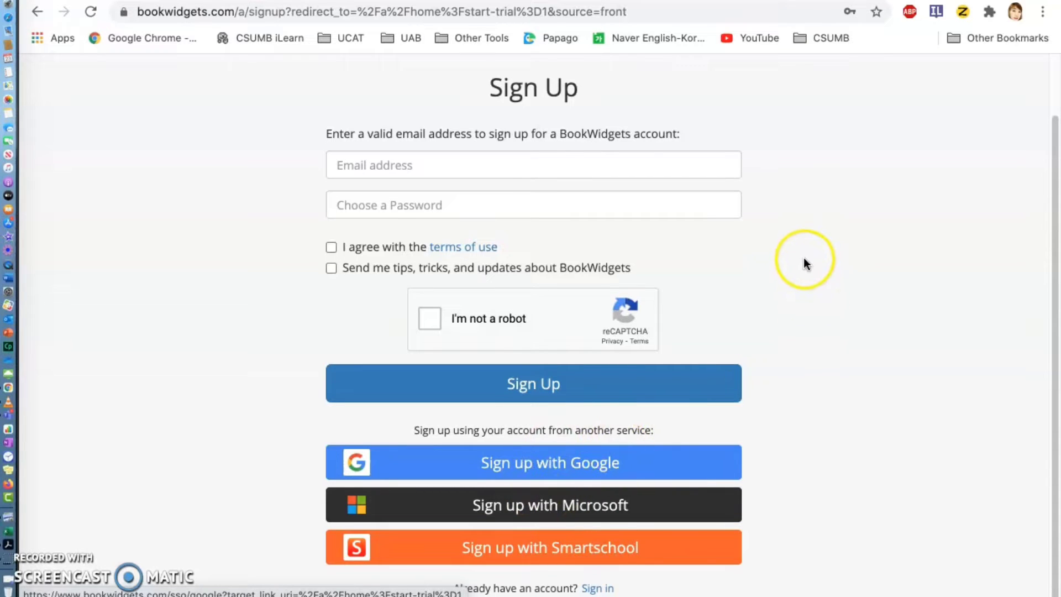
scroll(804, 259, up, 2)
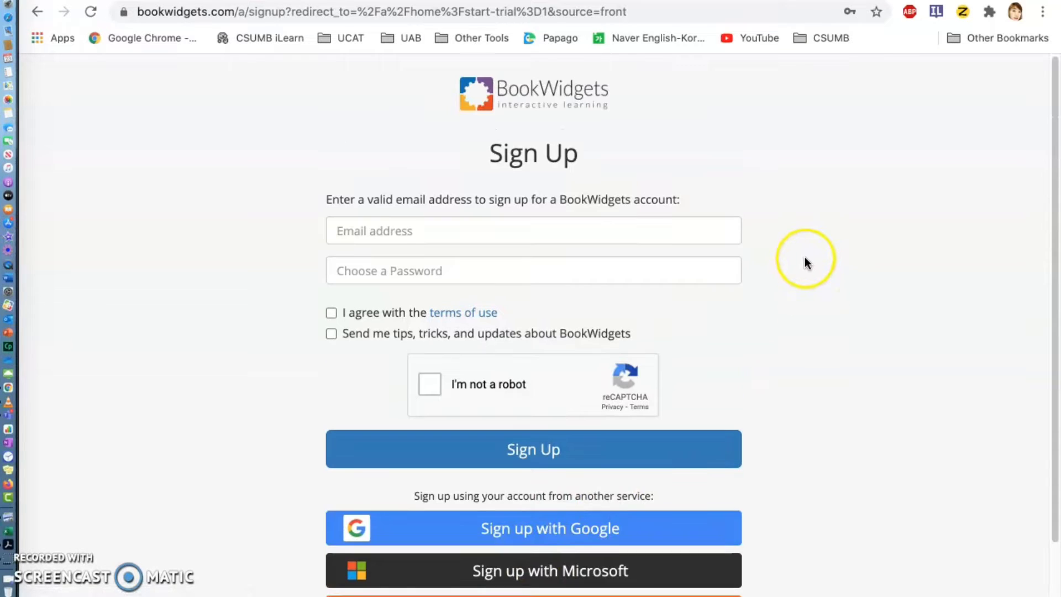
click(36, 11)
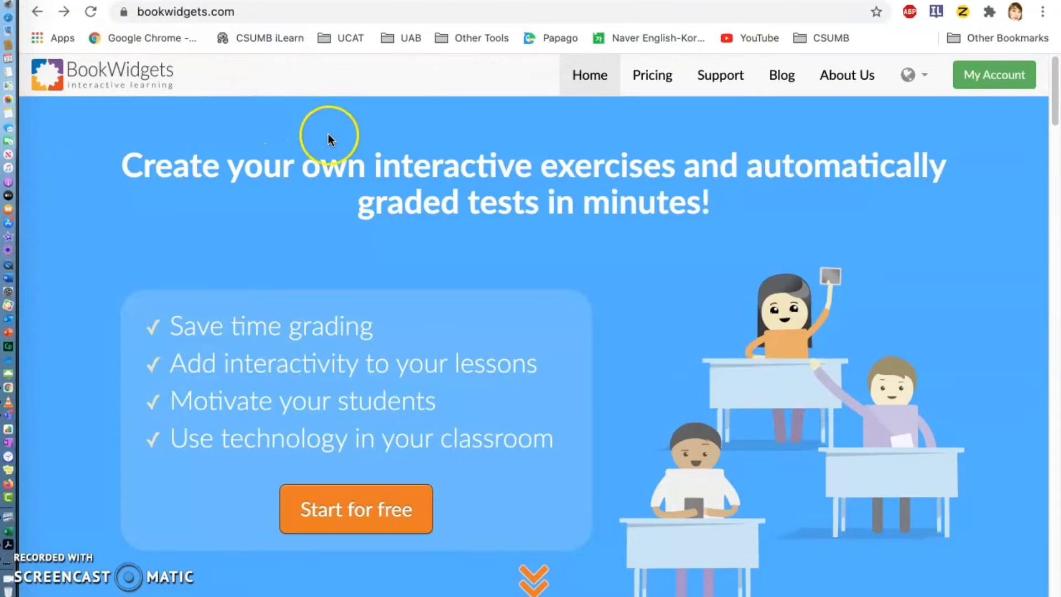
Open the account's My Widgets list, view the contents of the Unit 10 folder, and go back to the list.
click(1014, 77)
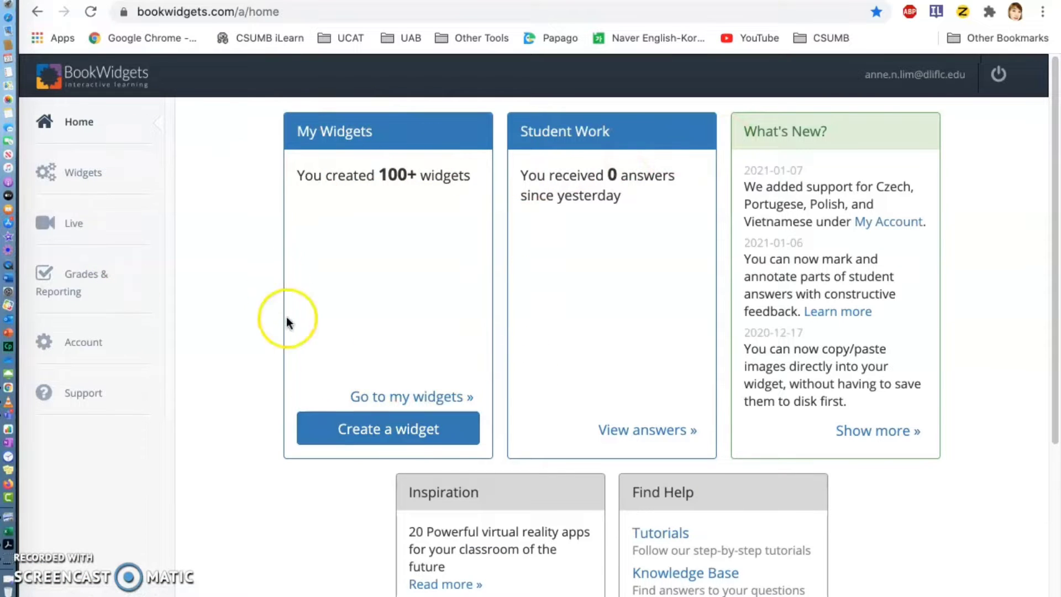
click(84, 173)
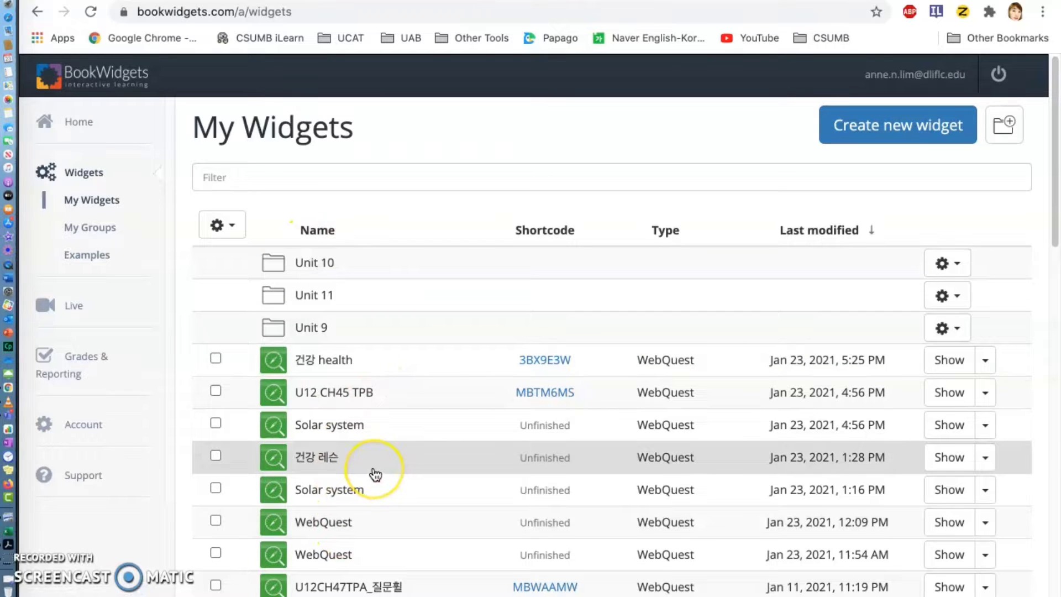
scroll(374, 473, down, 1)
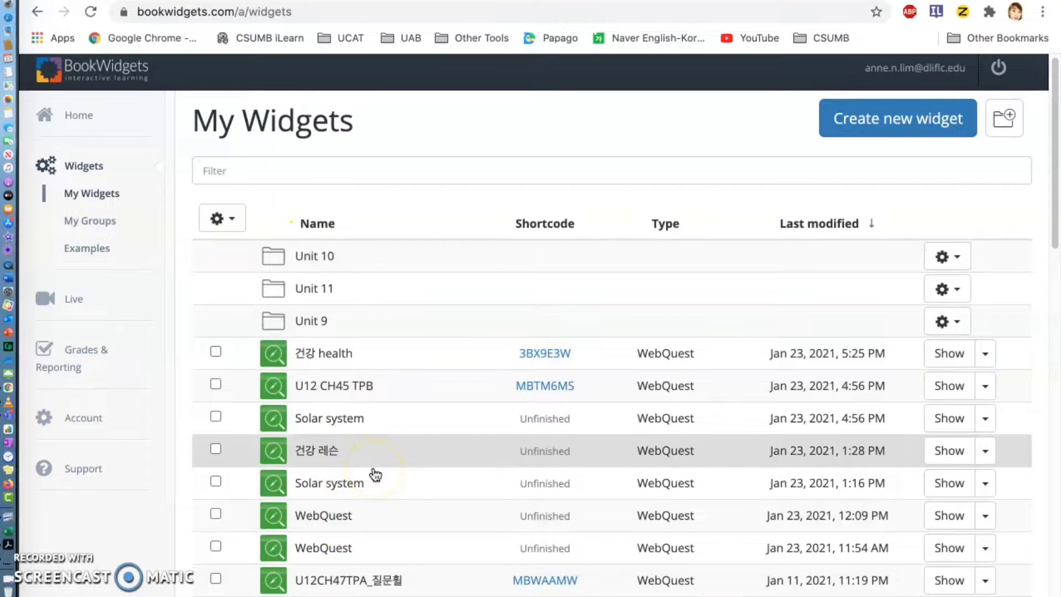
click(315, 257)
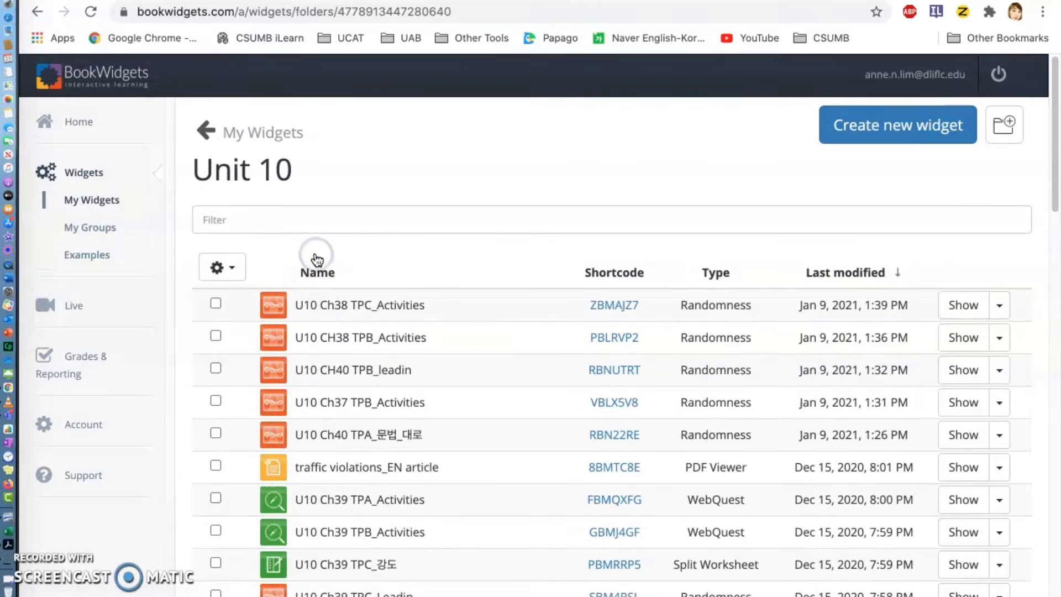
click(218, 126)
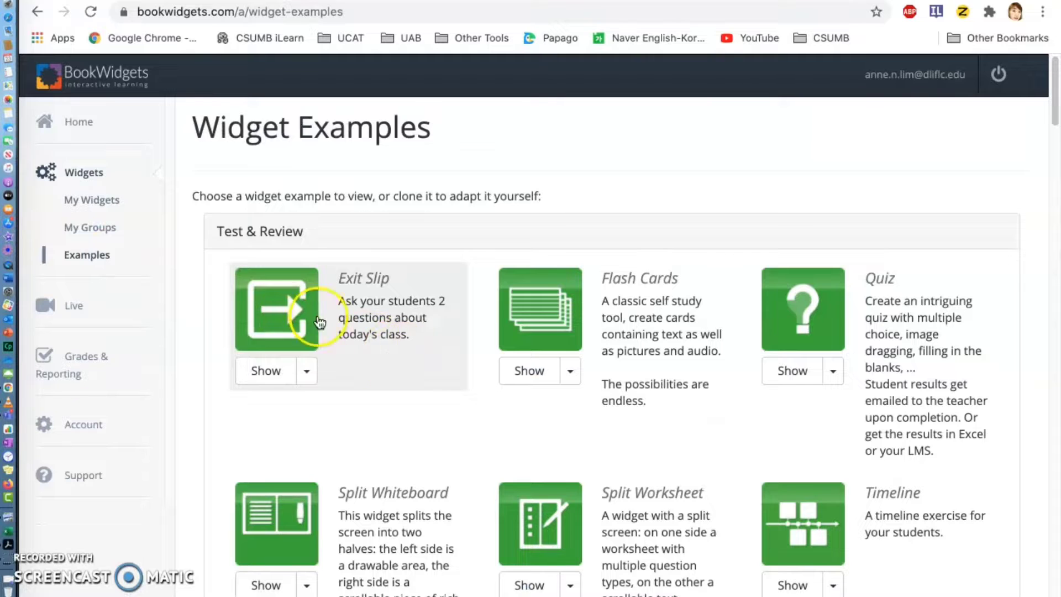
Show the WebQuest example from the Test & Review group of the widget examples.
scroll(582, 359, down, 5)
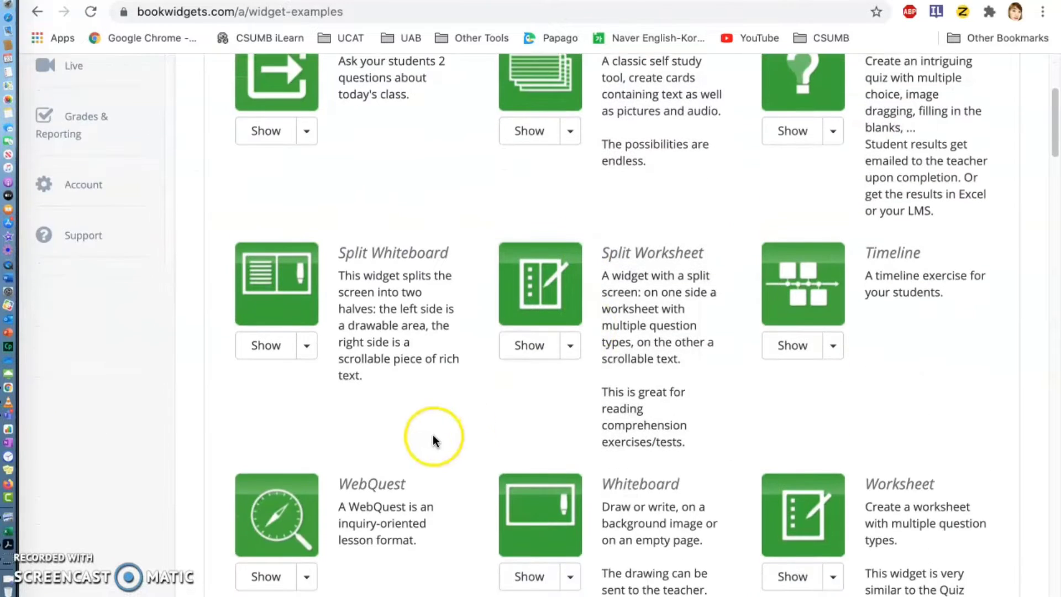
scroll(433, 434, down, 1)
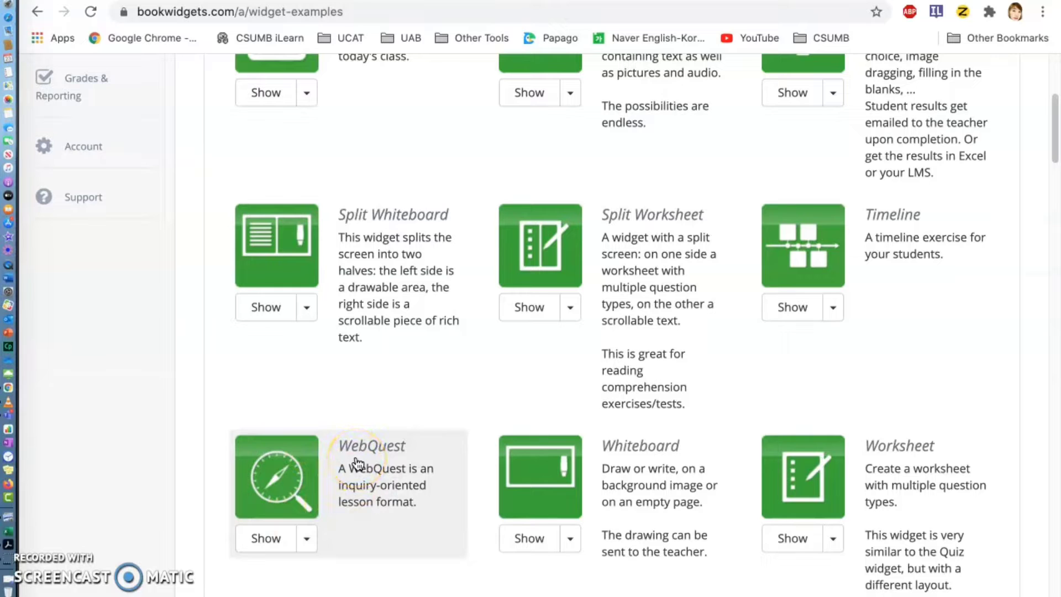
scroll(358, 463, down, 1)
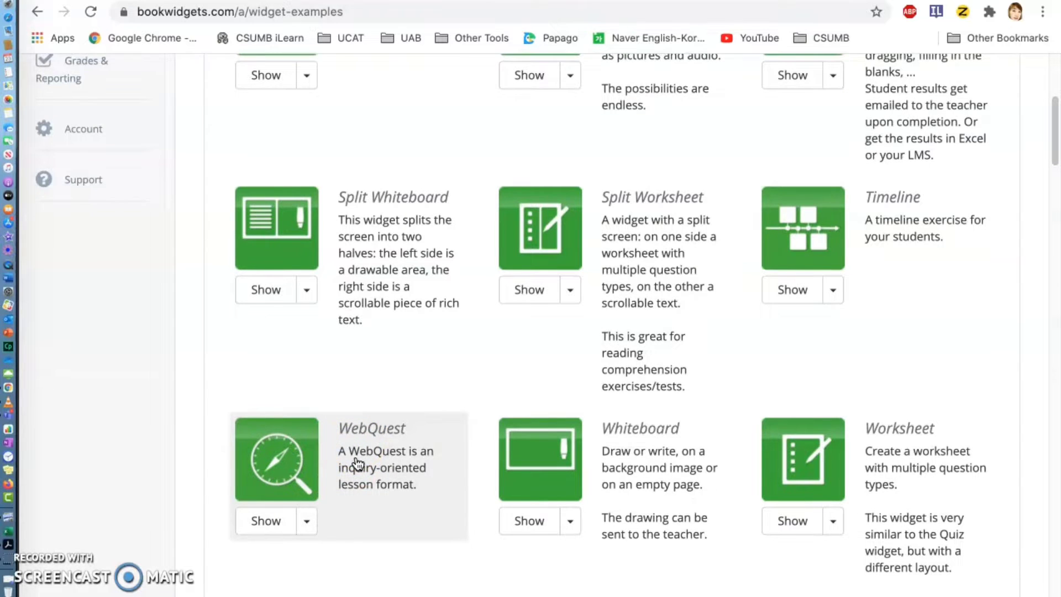
scroll(358, 463, down, 1)
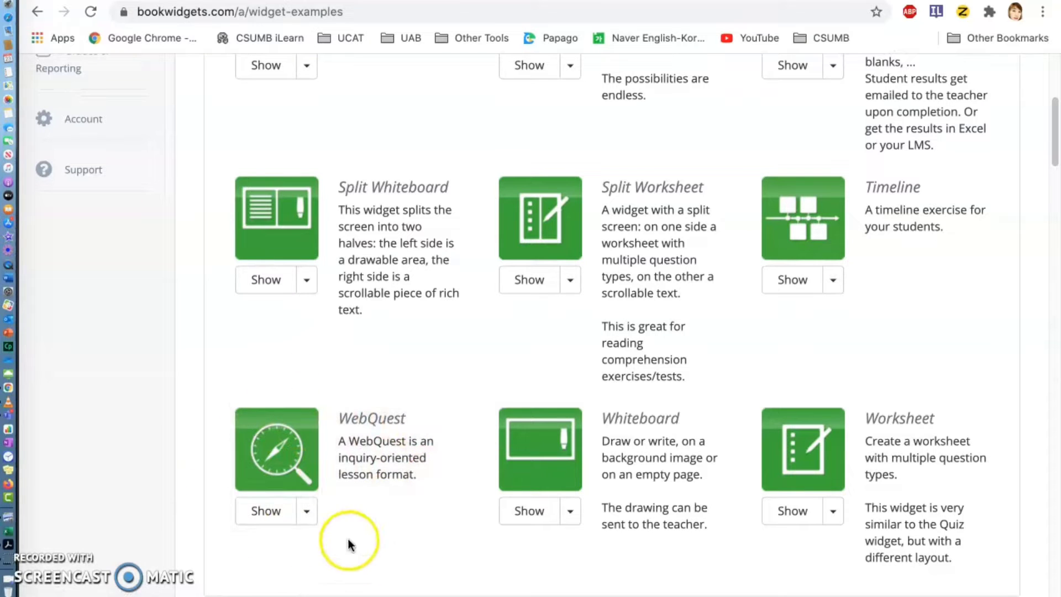
click(265, 510)
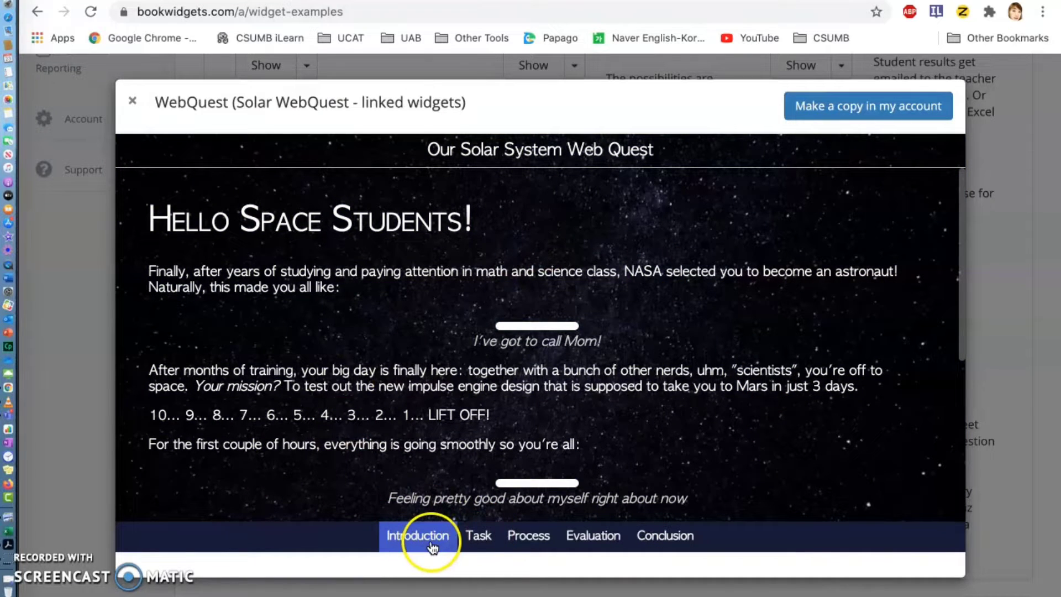
View the Task, Process, Evaluation and Conclusion sections of the solar system WebQuest, returning to the Introduction.
click(477, 538)
click(529, 540)
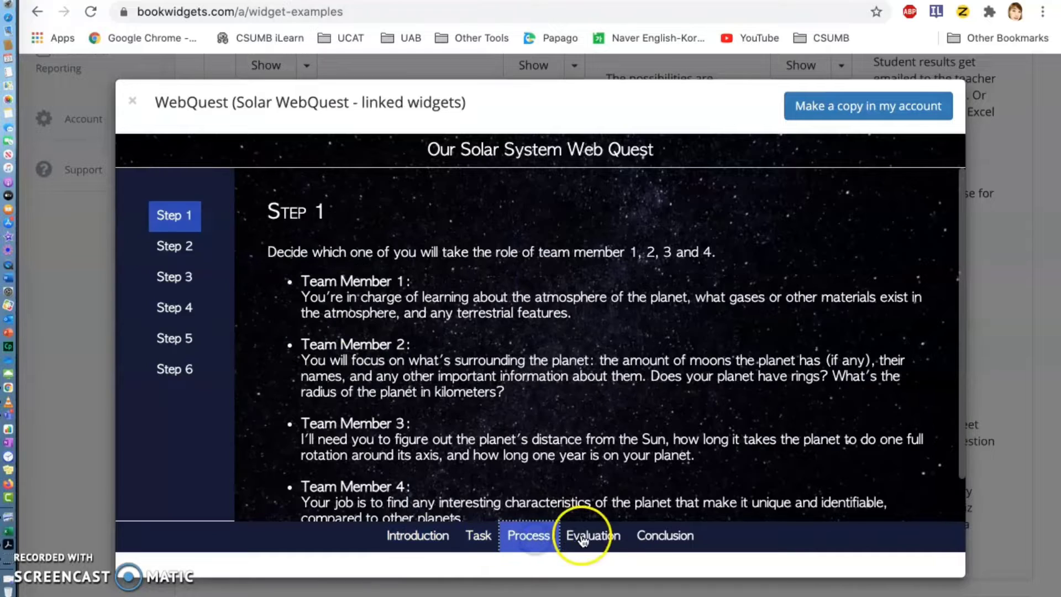
click(590, 538)
click(665, 536)
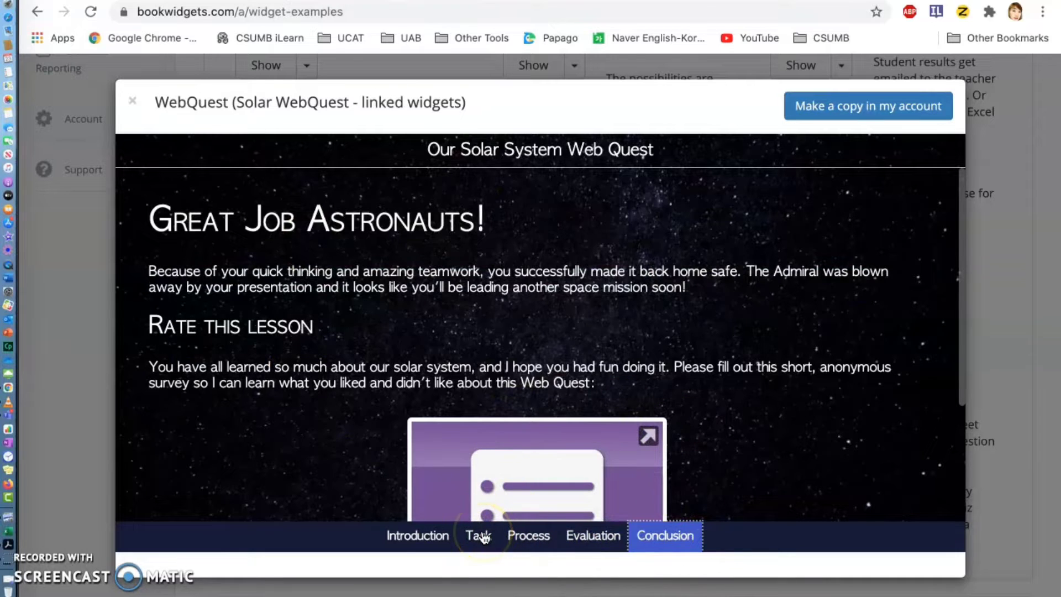
click(423, 537)
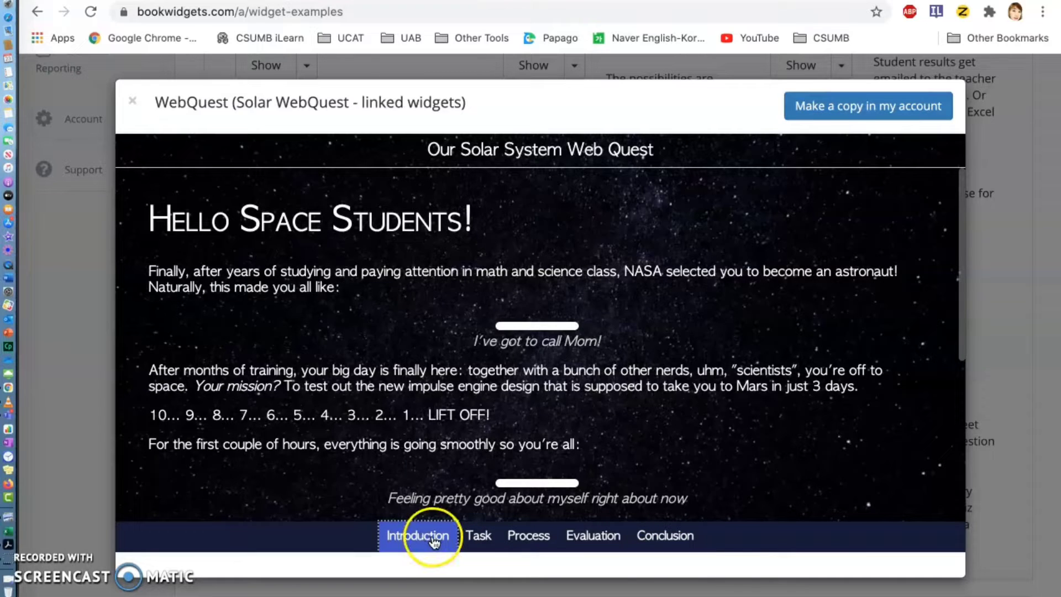
Review the example's Task section, Steps 1 to 6 of its Process section, and its Conclusion.
click(476, 537)
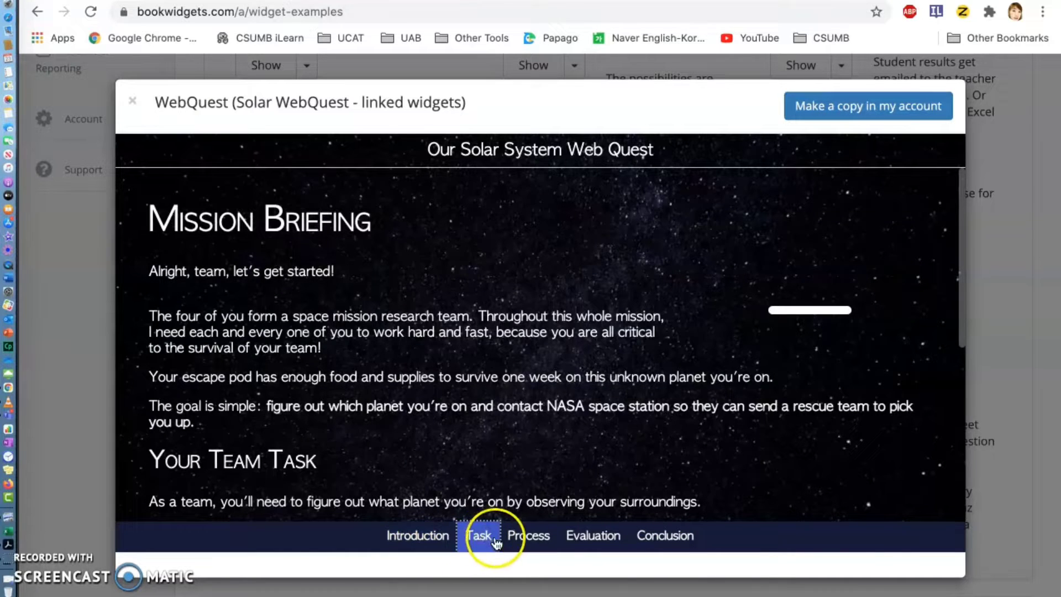
click(516, 541)
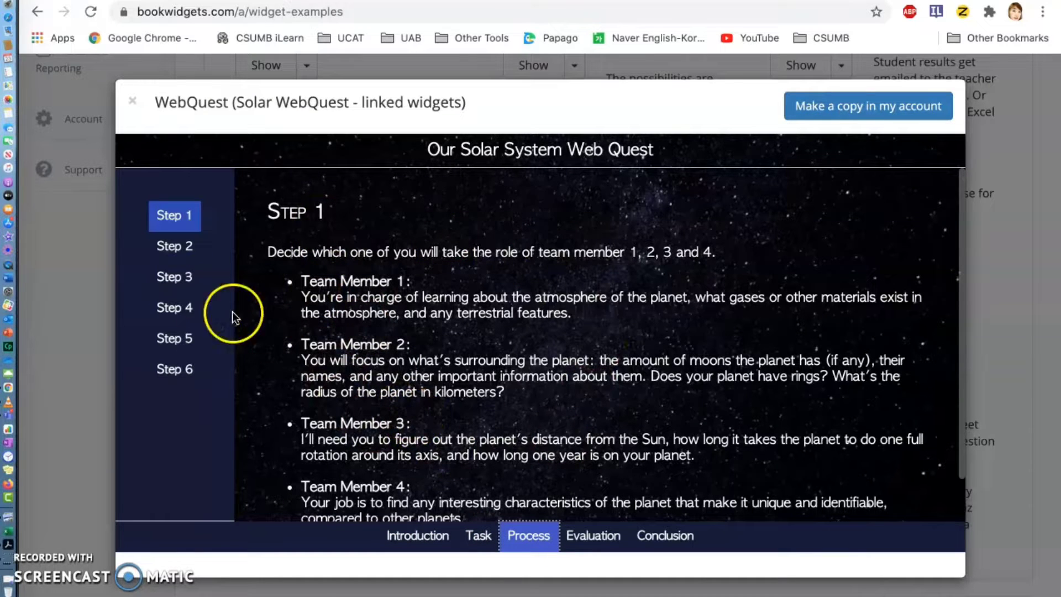
click(181, 248)
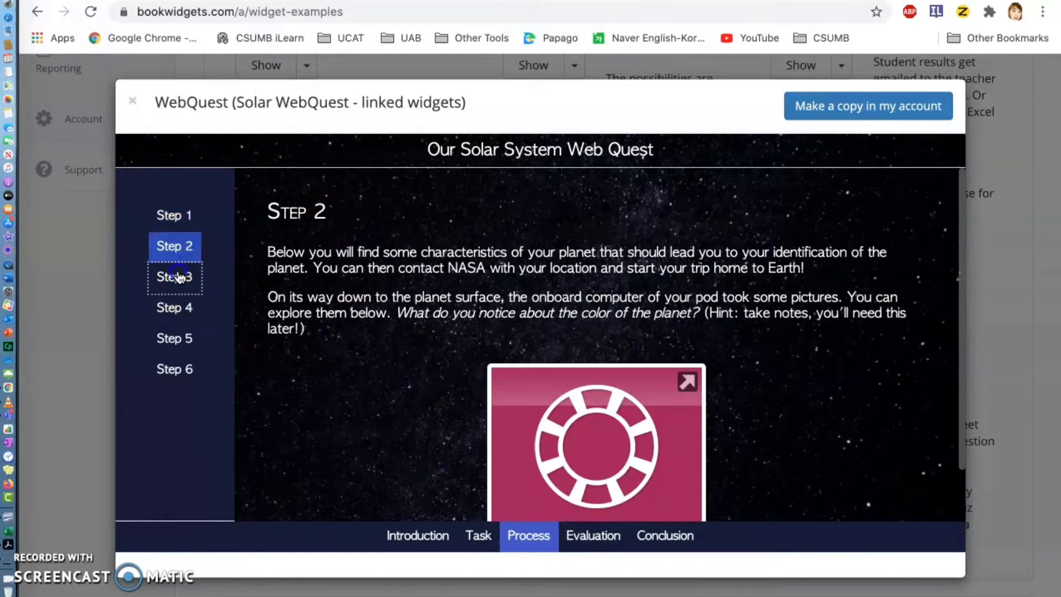
click(178, 276)
click(174, 307)
click(172, 338)
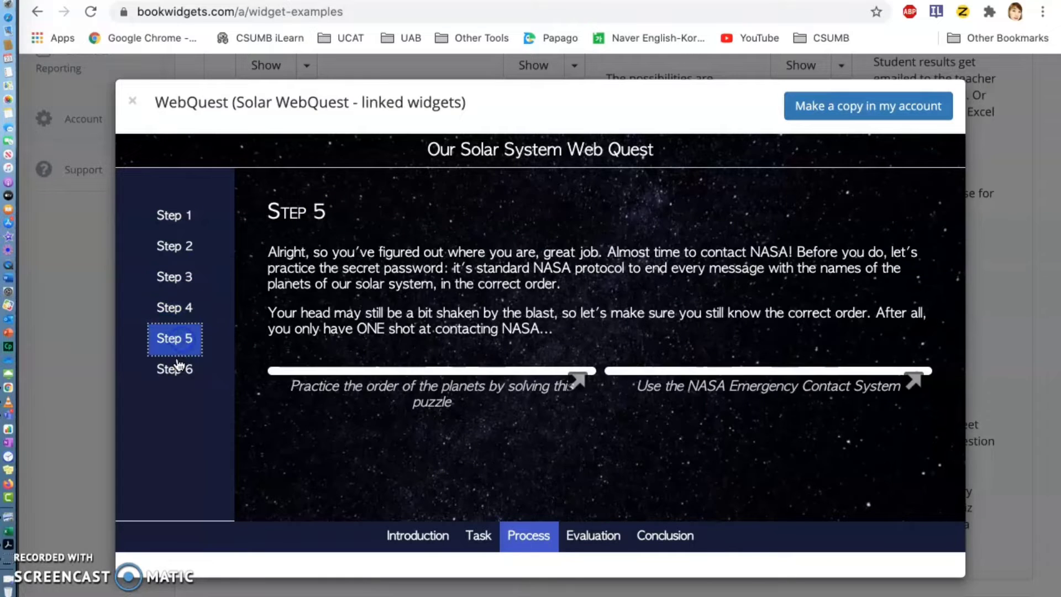
click(177, 367)
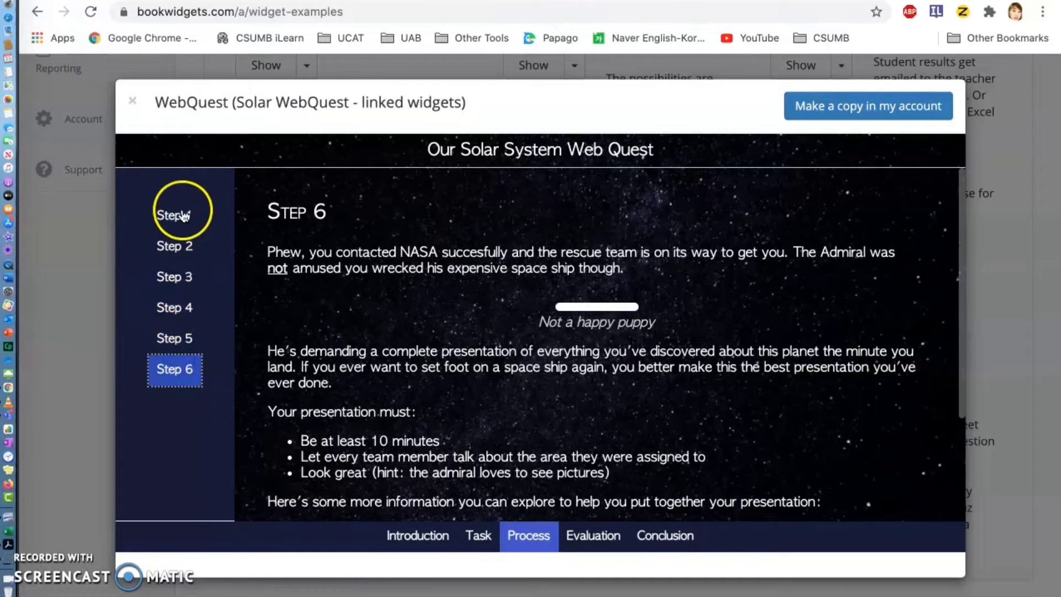
click(178, 247)
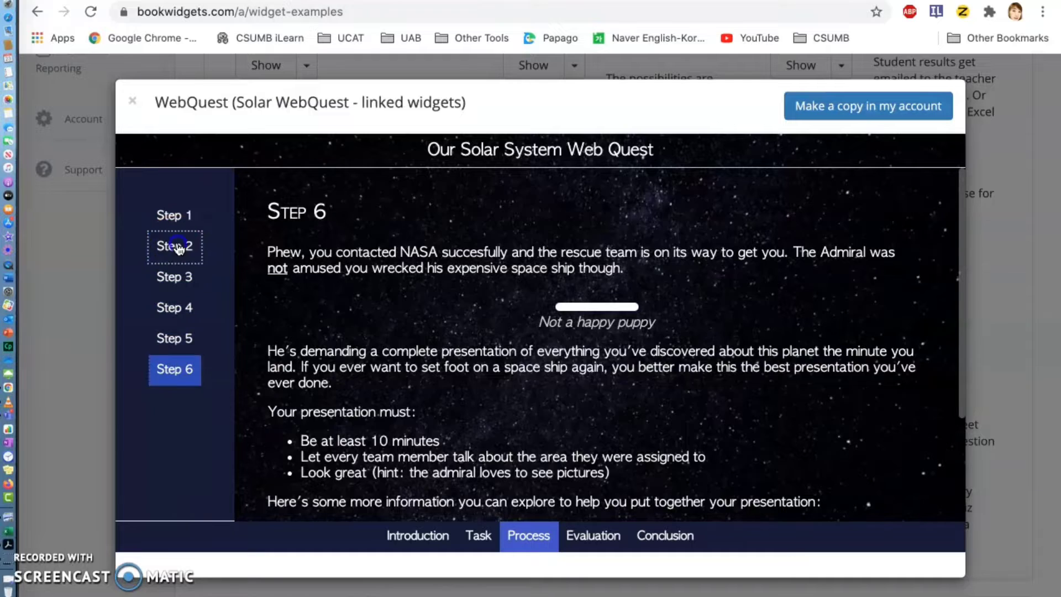
click(174, 278)
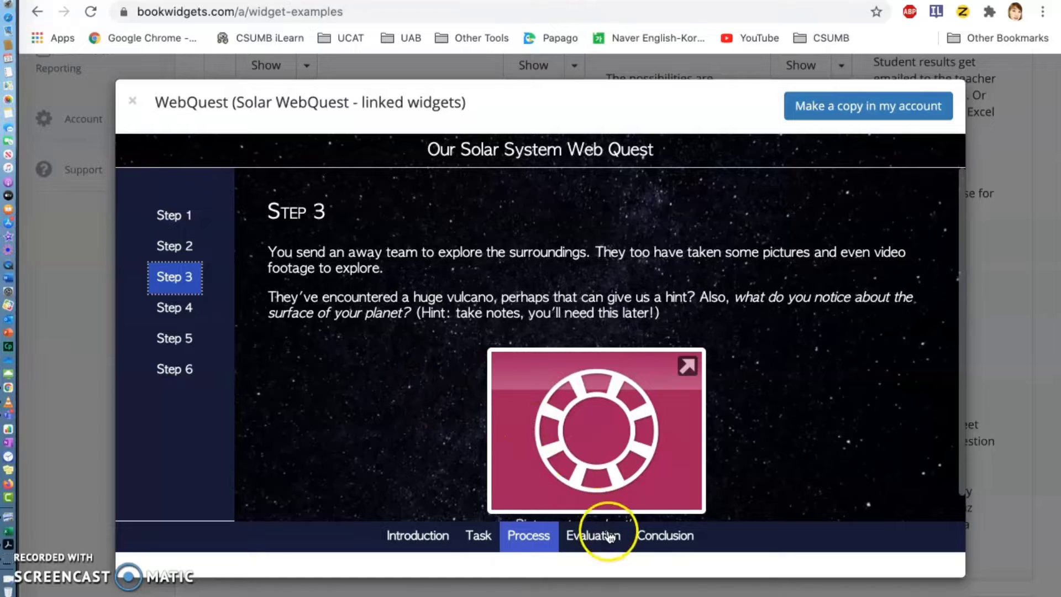
click(666, 535)
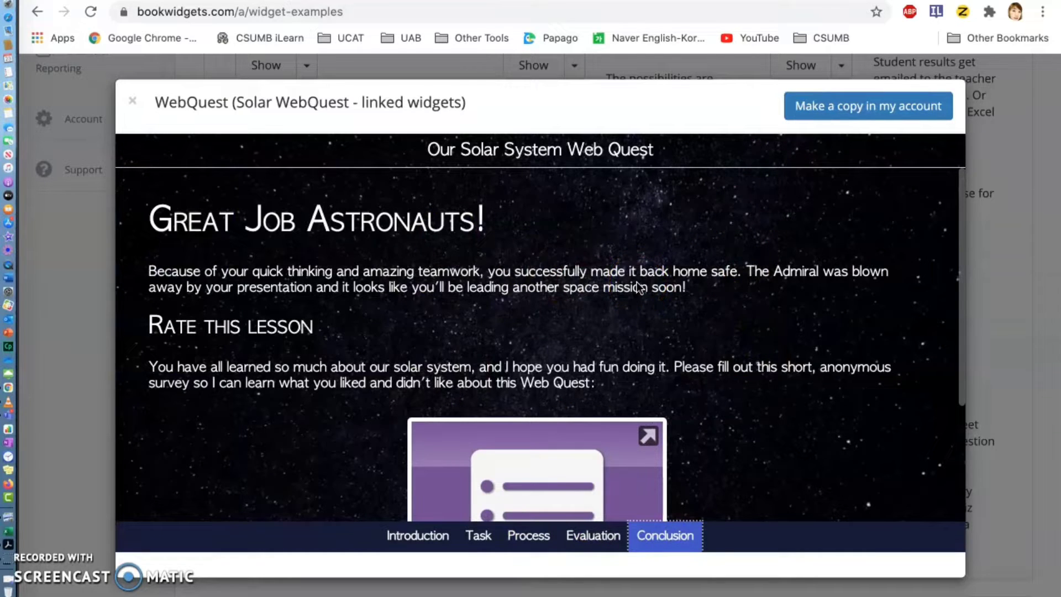
Copy the solar system WebQuest example into the account, view its Introduction content, and return to the tab overview.
click(869, 113)
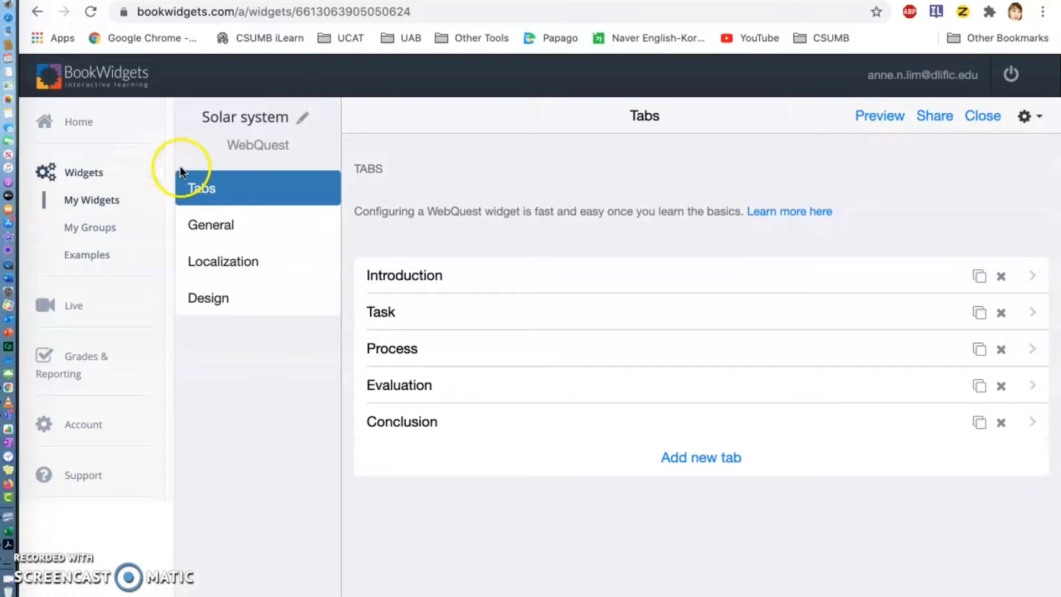
click(414, 280)
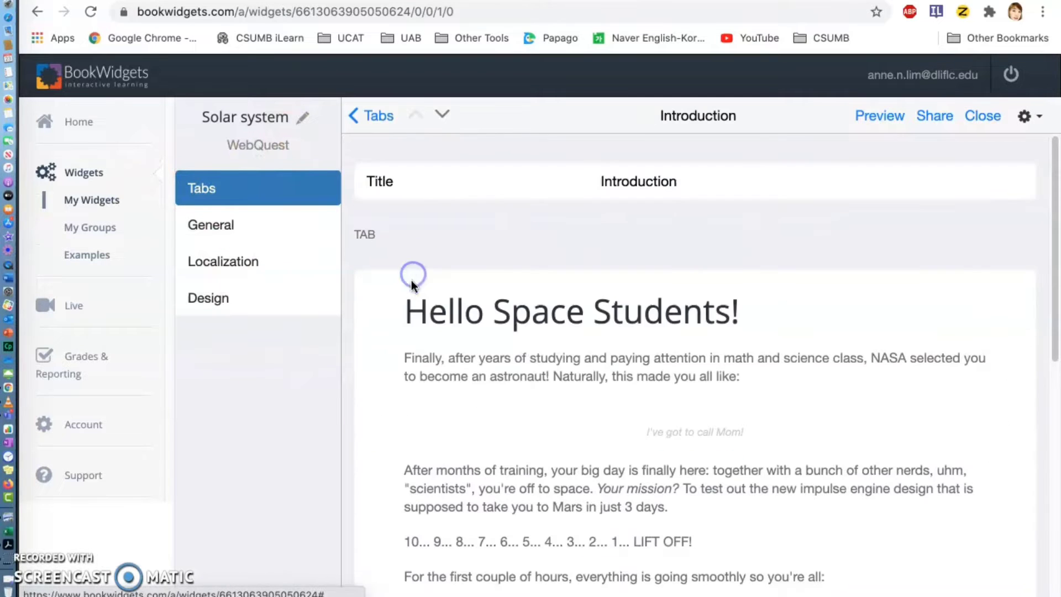
click(381, 117)
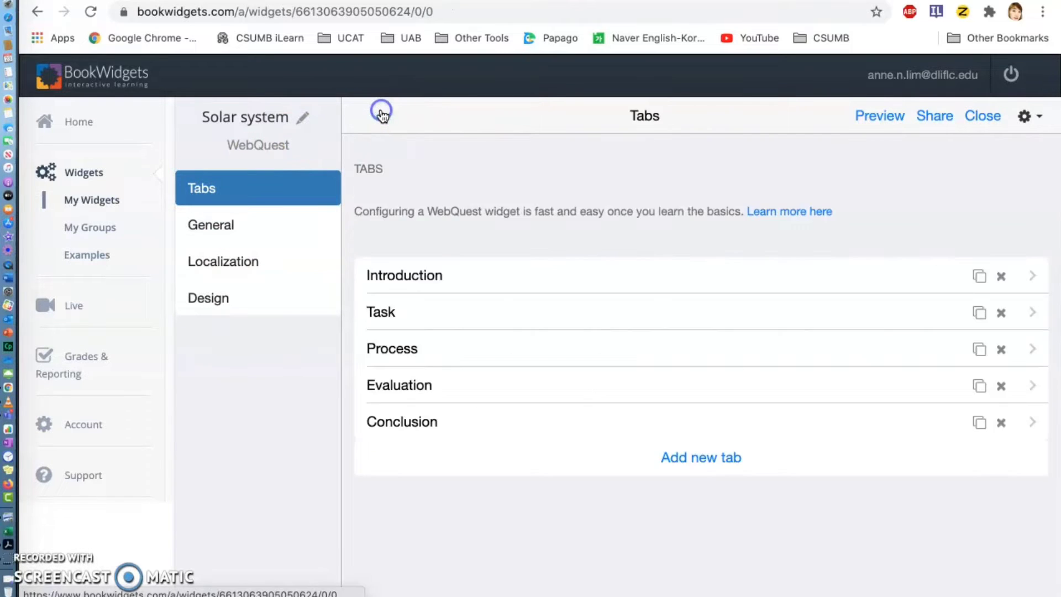
Open the newest Solar system WebQuest from the My Widgets list to check its tabs, and return to the list.
click(96, 200)
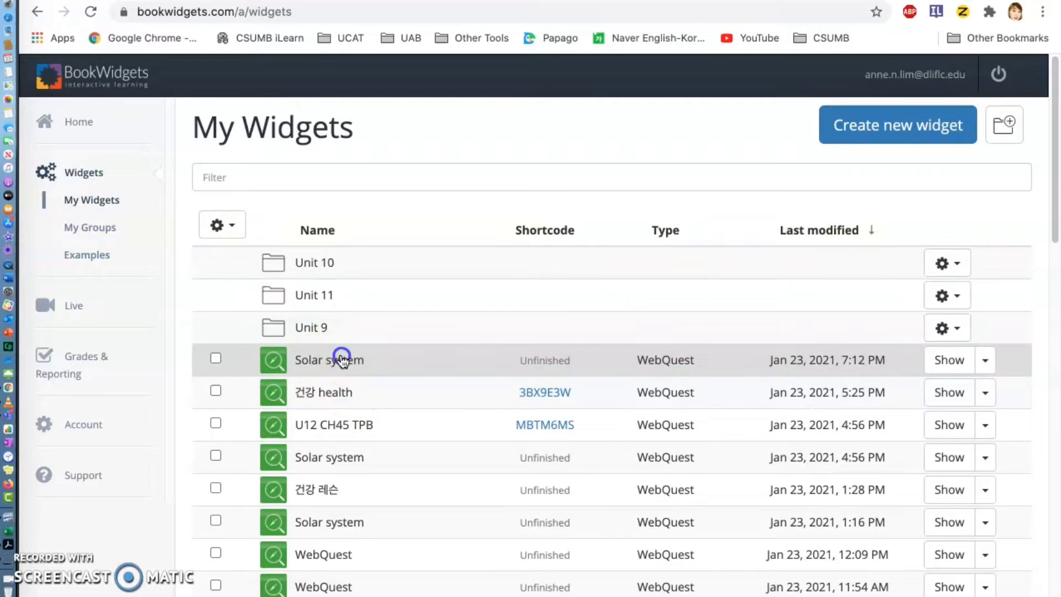
click(344, 359)
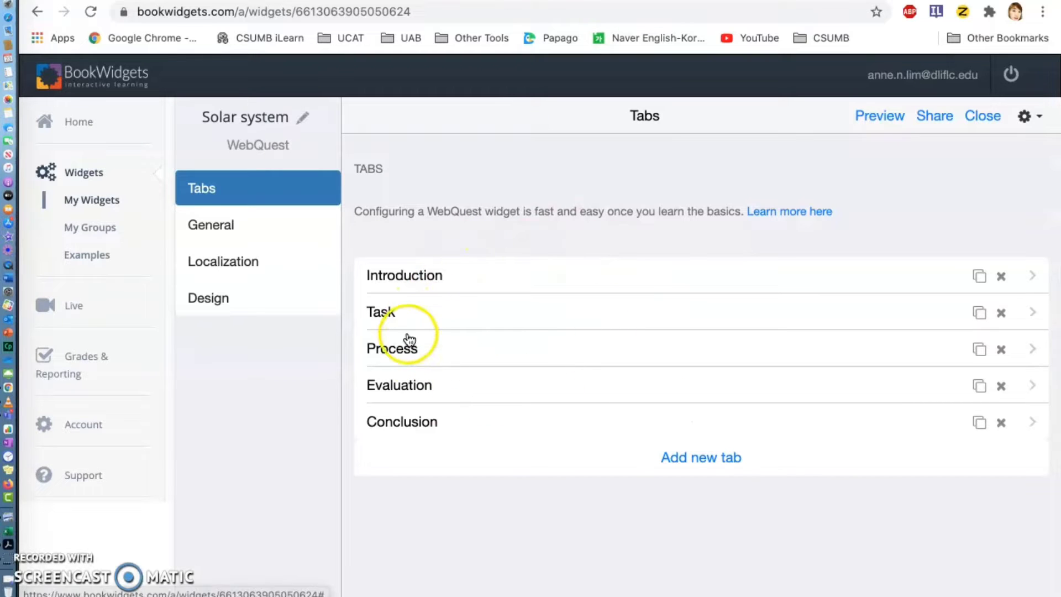
click(99, 200)
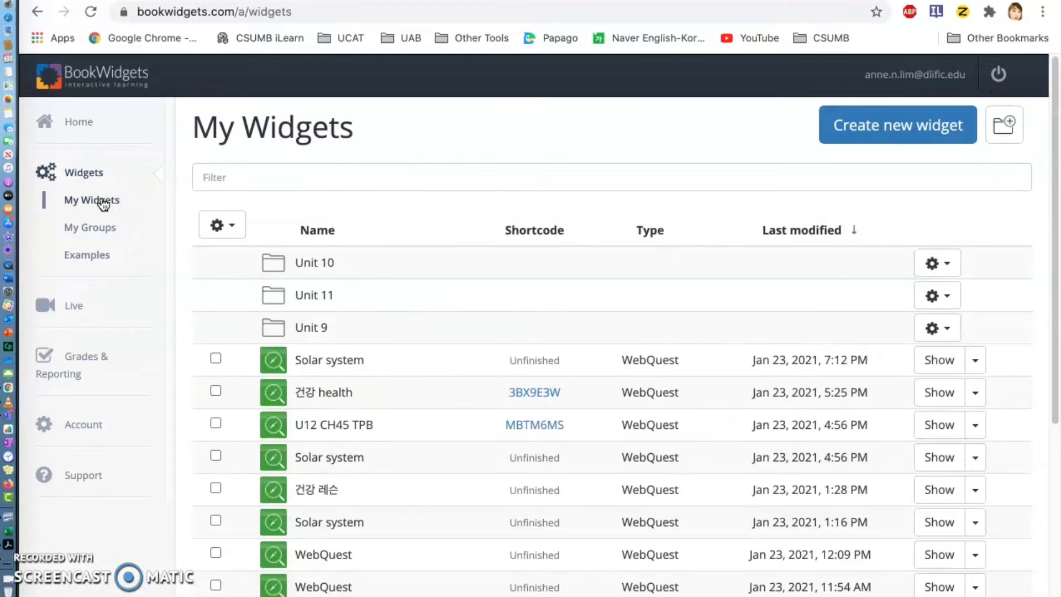
Open the U12 CH45 TPA WebQuest with shortcode PBSZEP3 from the widget list and check its editable name.
scroll(409, 380, down, 4)
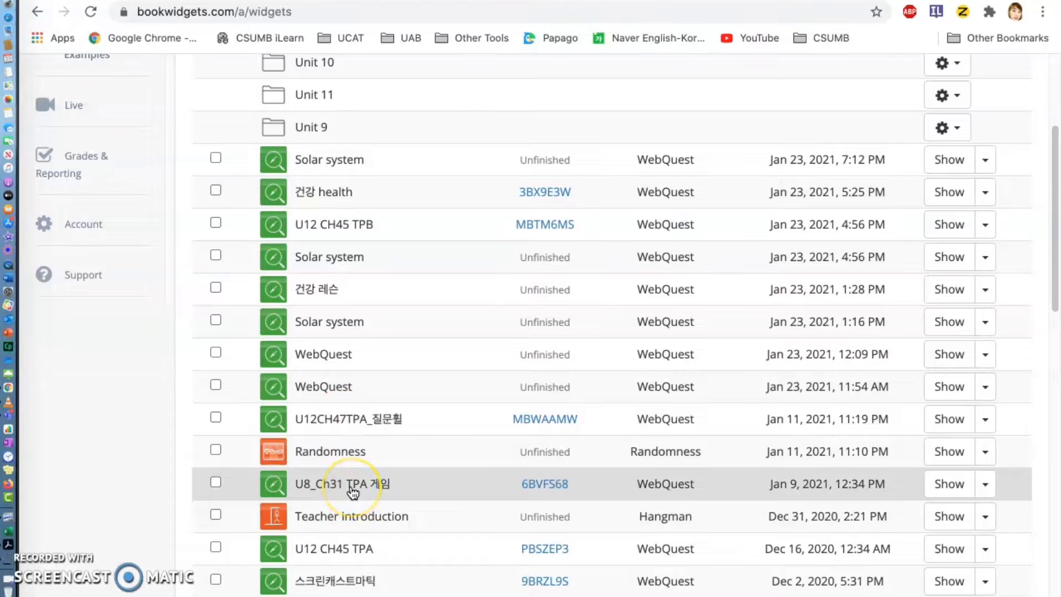
scroll(350, 509, down, 1)
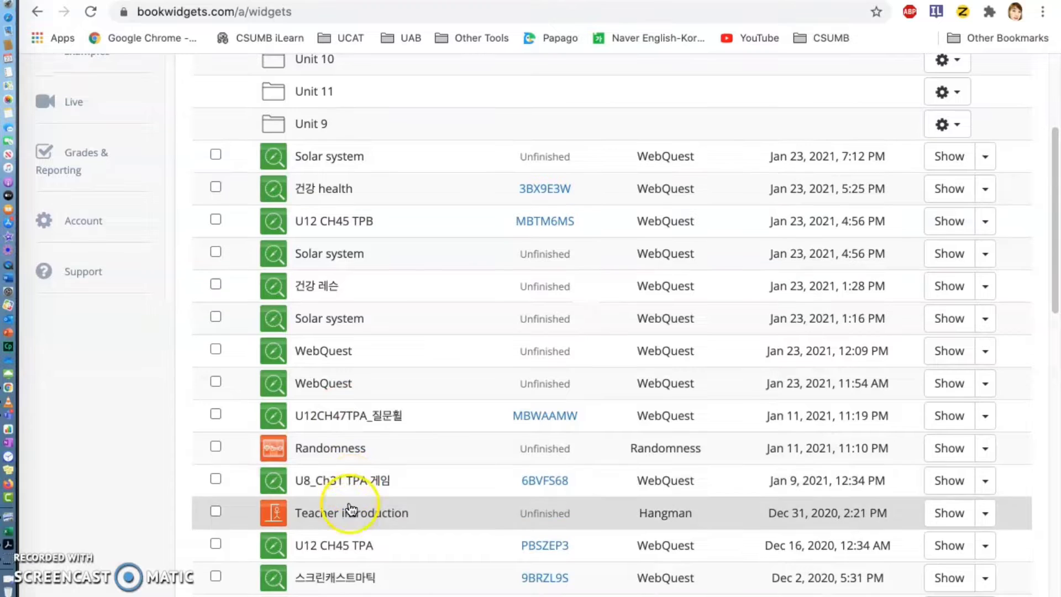
click(347, 543)
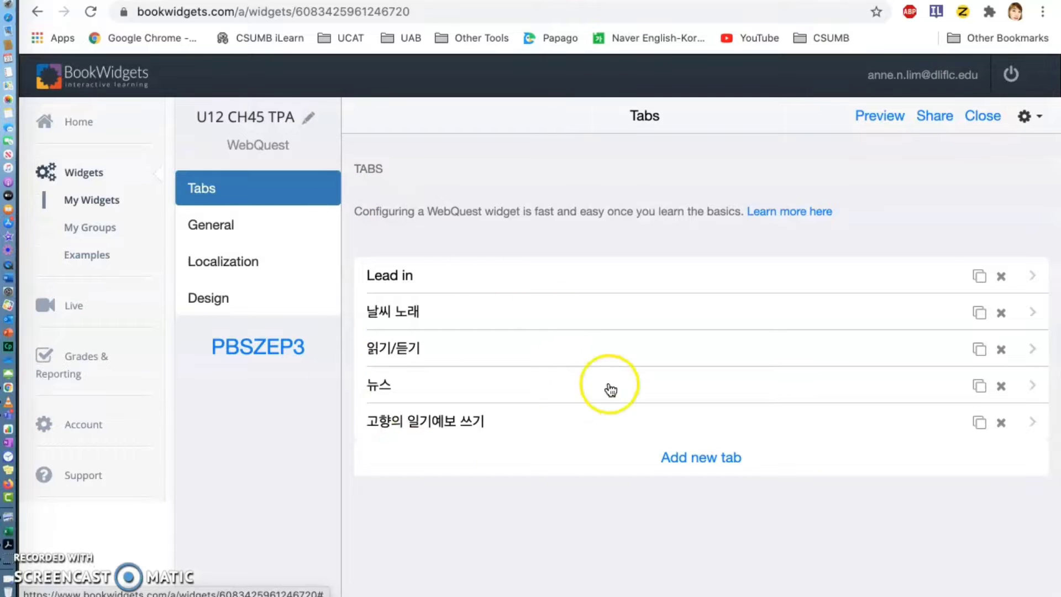
click(277, 119)
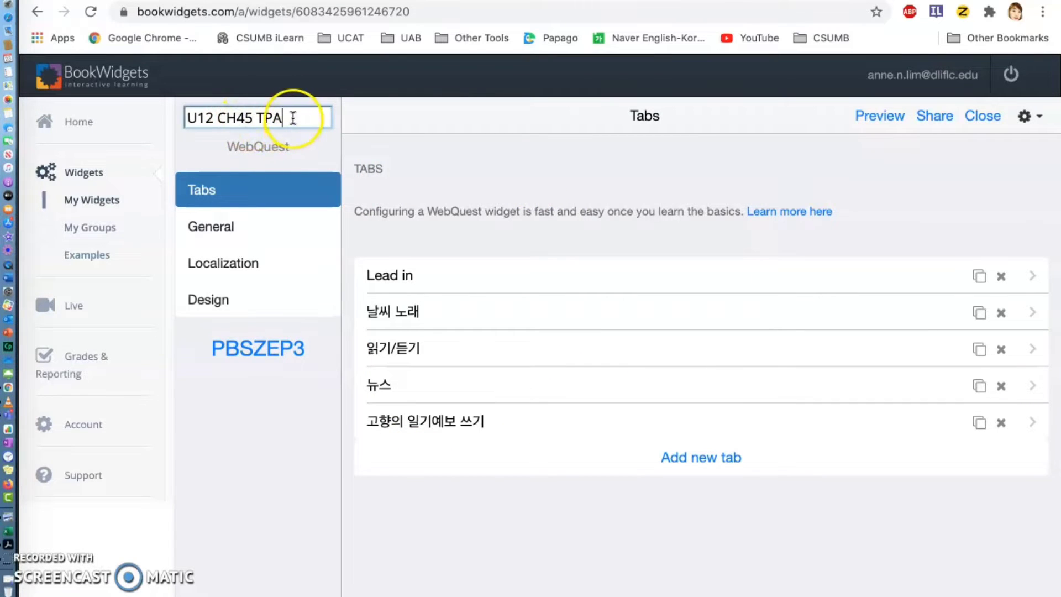
click(431, 257)
Open the WebQuest's Lead in tab and review its title and the picture in section 날씨 1.
click(457, 276)
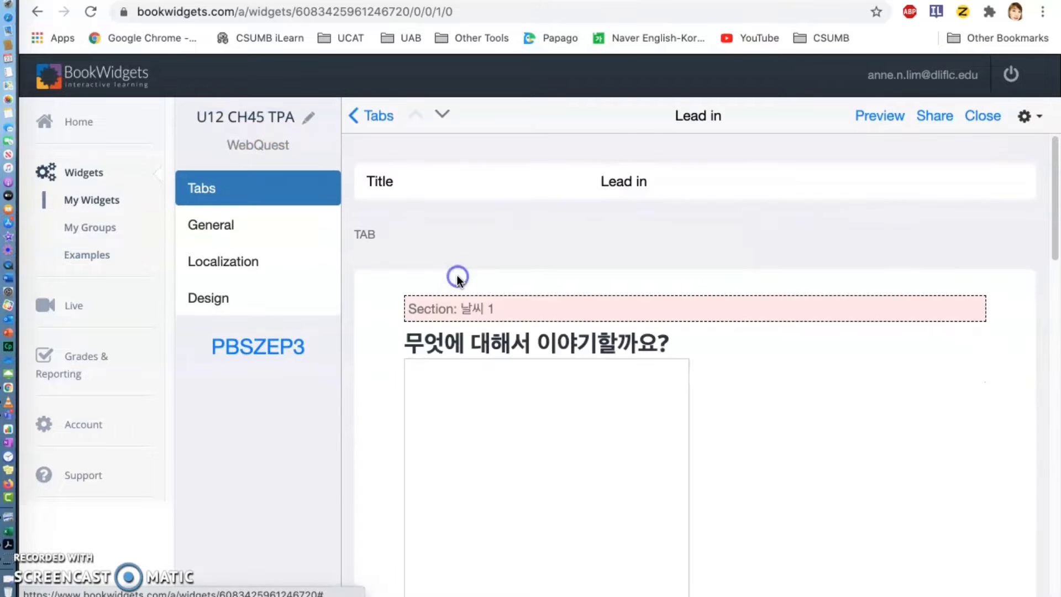
click(690, 184)
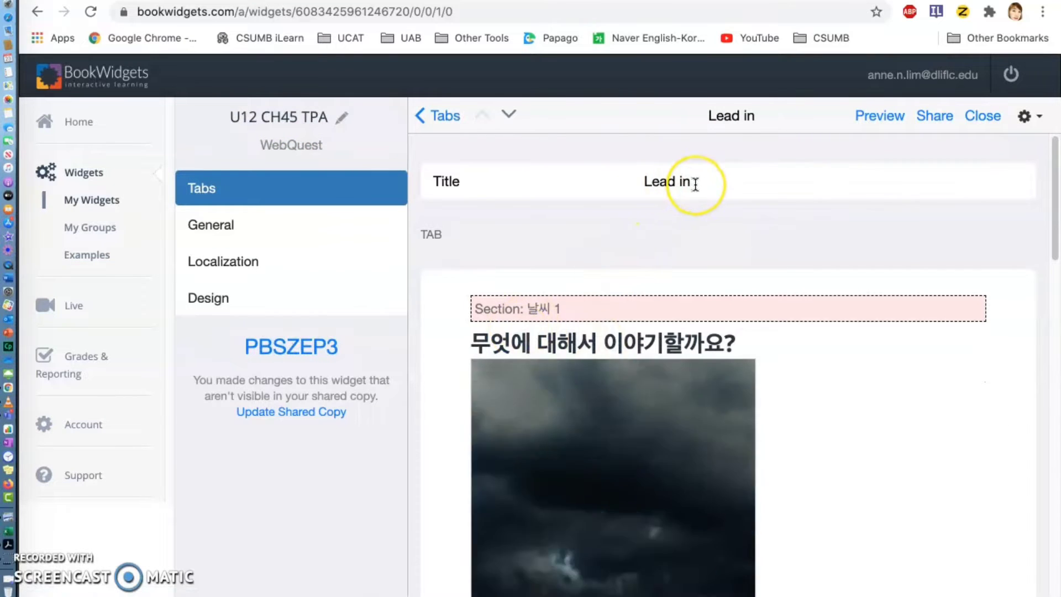
scroll(695, 184, down, 3)
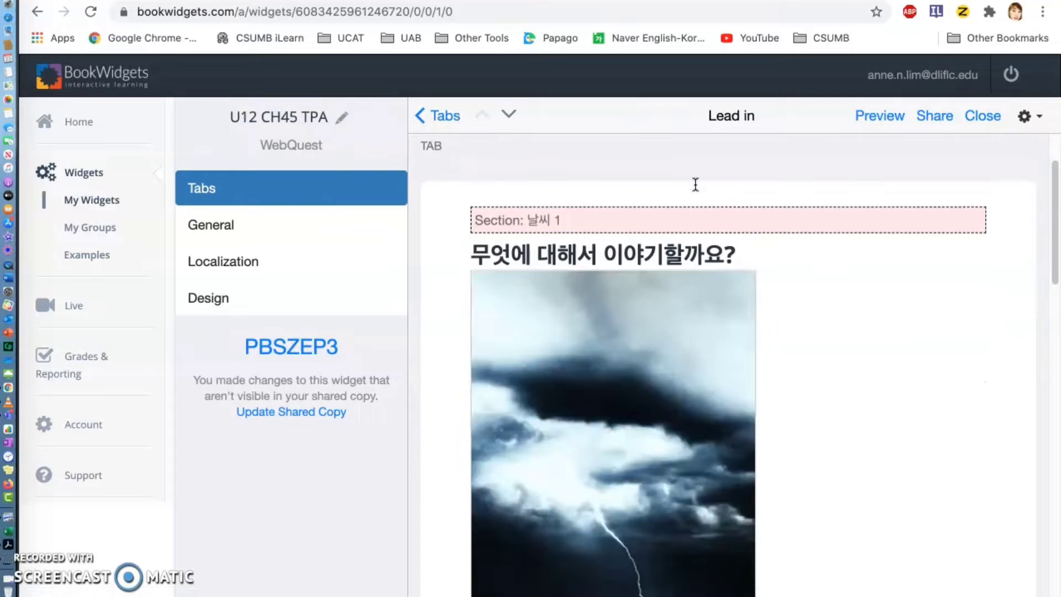
scroll(688, 184, down, 2)
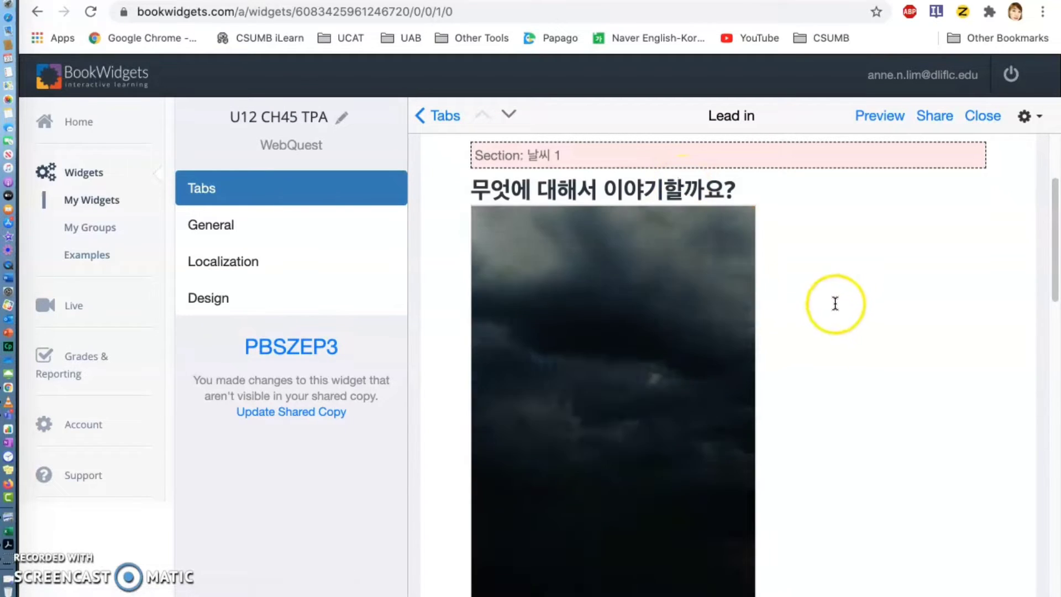
scroll(772, 367, down, 2)
scroll(845, 381, up, 5)
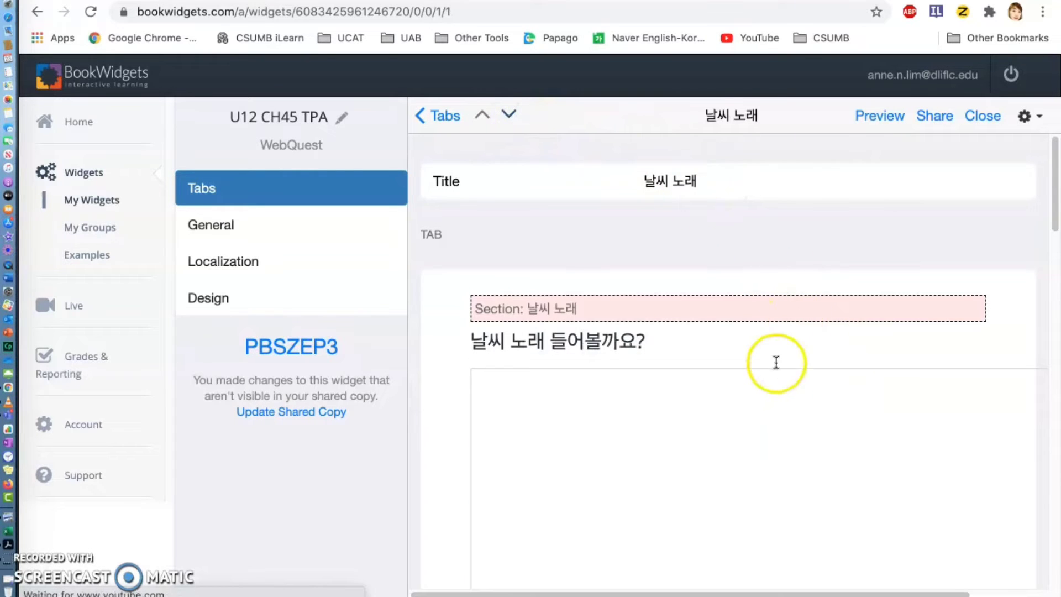
Review the embedded song videos in the 날씨 노래 tab and view the textbook section of the 읽기/듣기 tab.
scroll(643, 329, down, 1)
scroll(636, 324, down, 1)
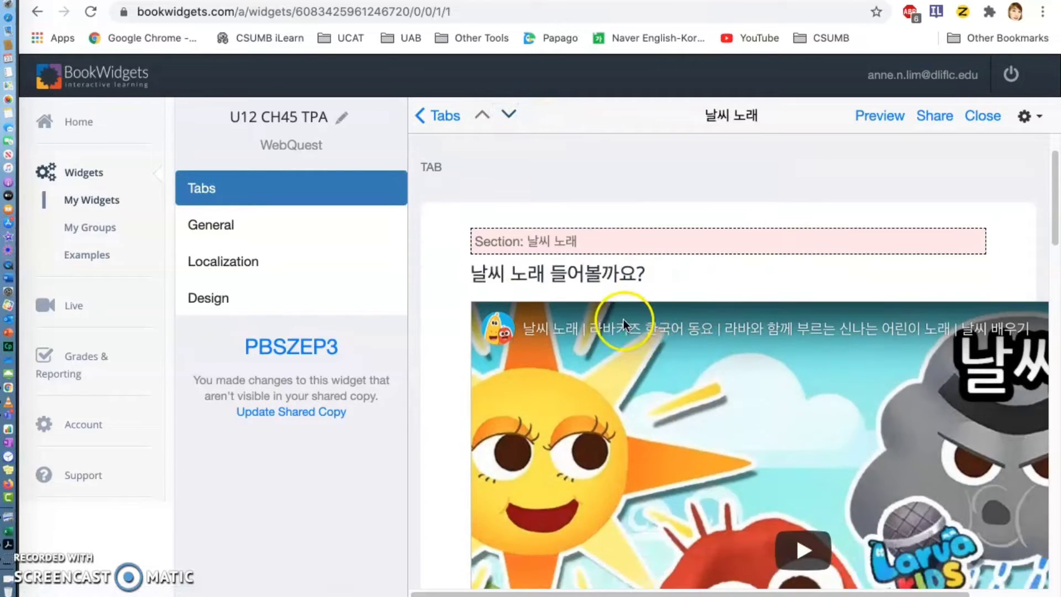
scroll(460, 284, down, 1)
scroll(626, 288, down, 10)
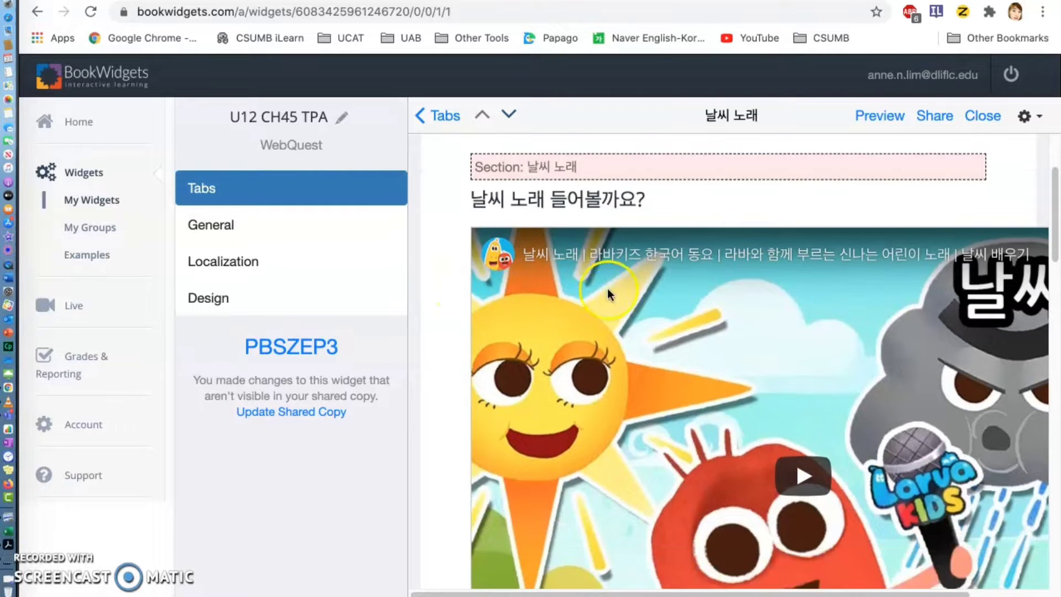
scroll(625, 288, down, 10)
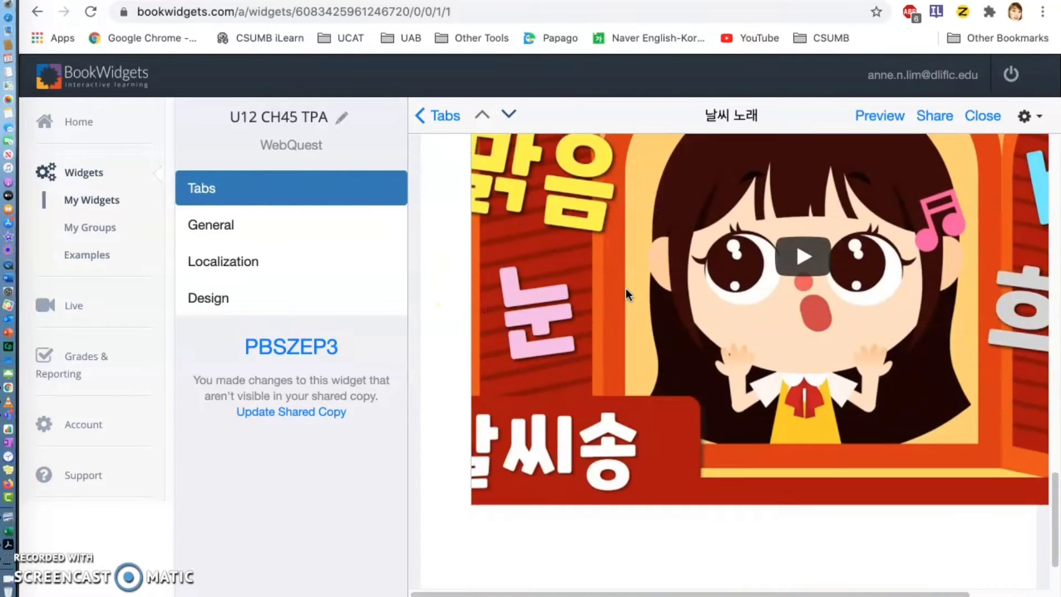
click(508, 114)
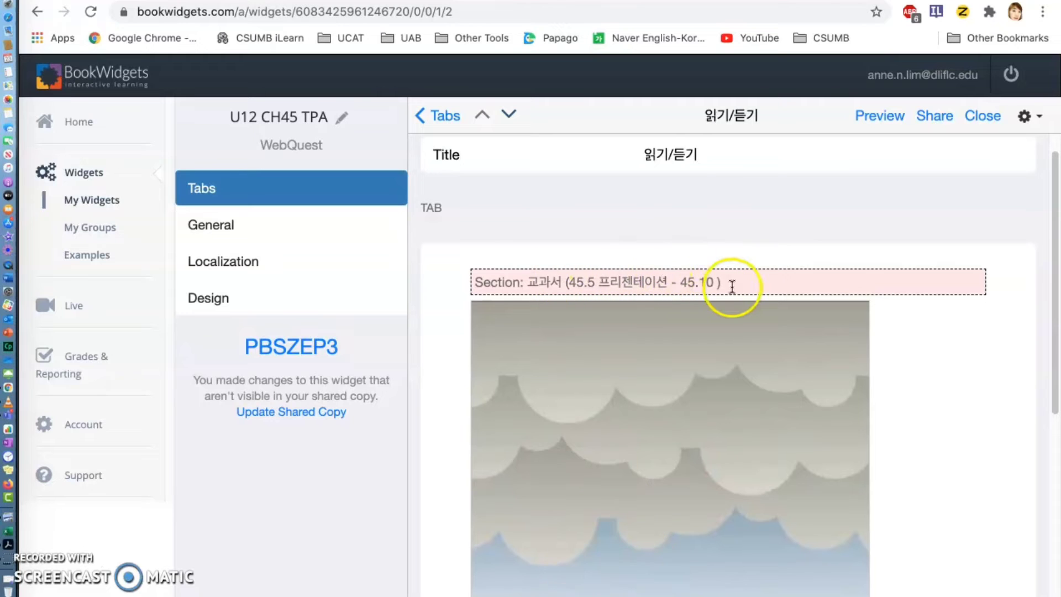
Review the 뉴스 tab's sections 날씨 뉴스 1 and 2, and the embedded note board in the 고향의 일기예보 쓰기 tab.
click(514, 109)
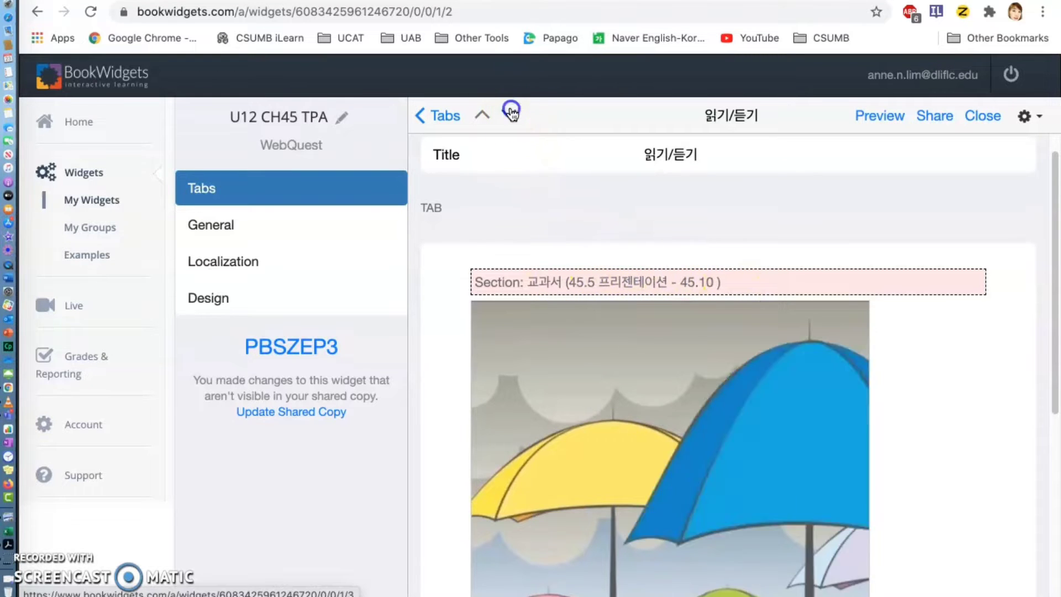
click(640, 215)
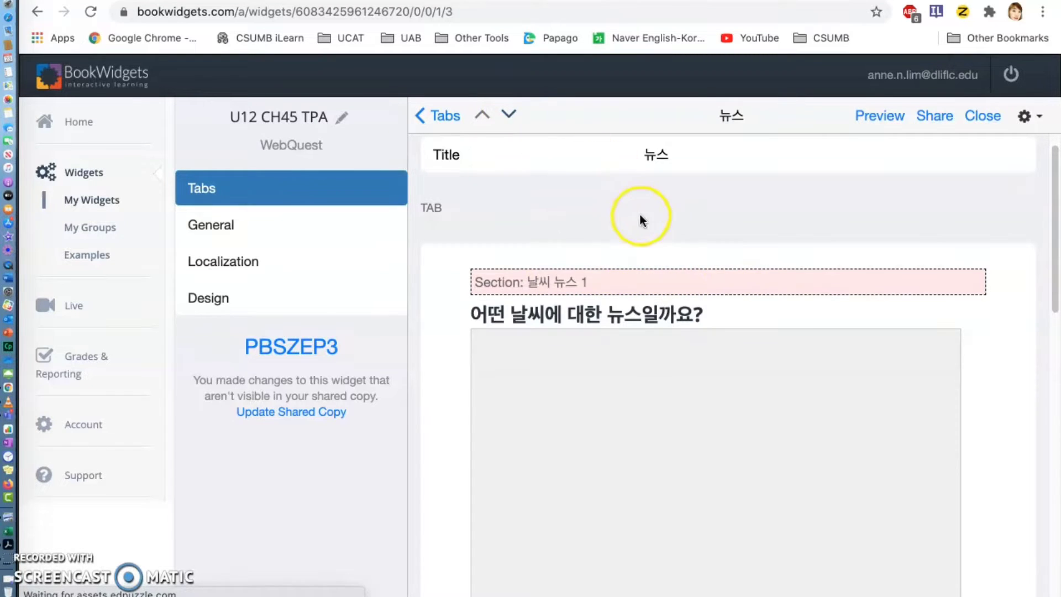
scroll(699, 276, down, 2)
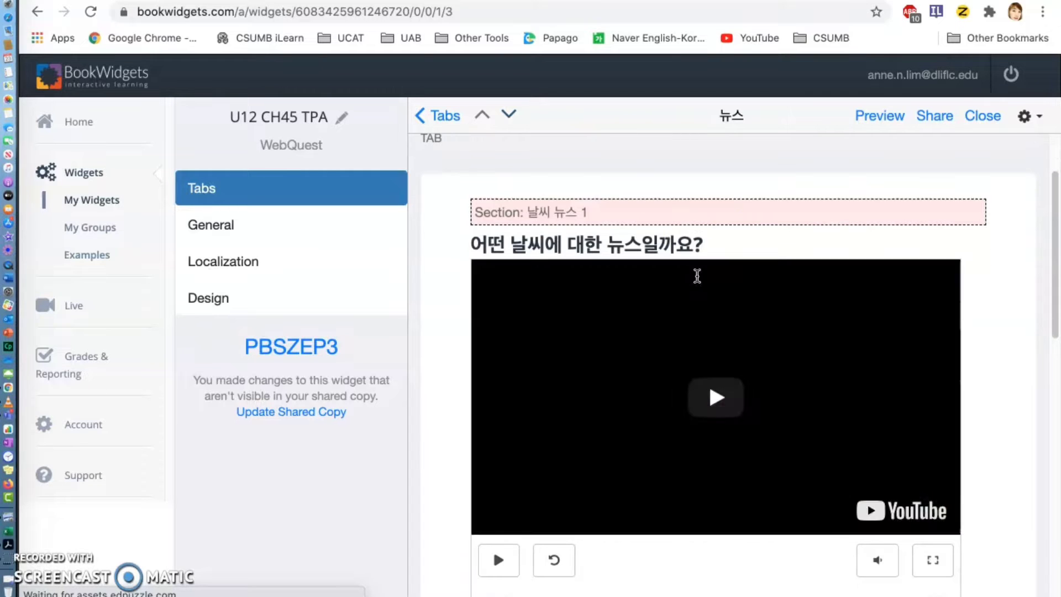
scroll(697, 276, down, 8)
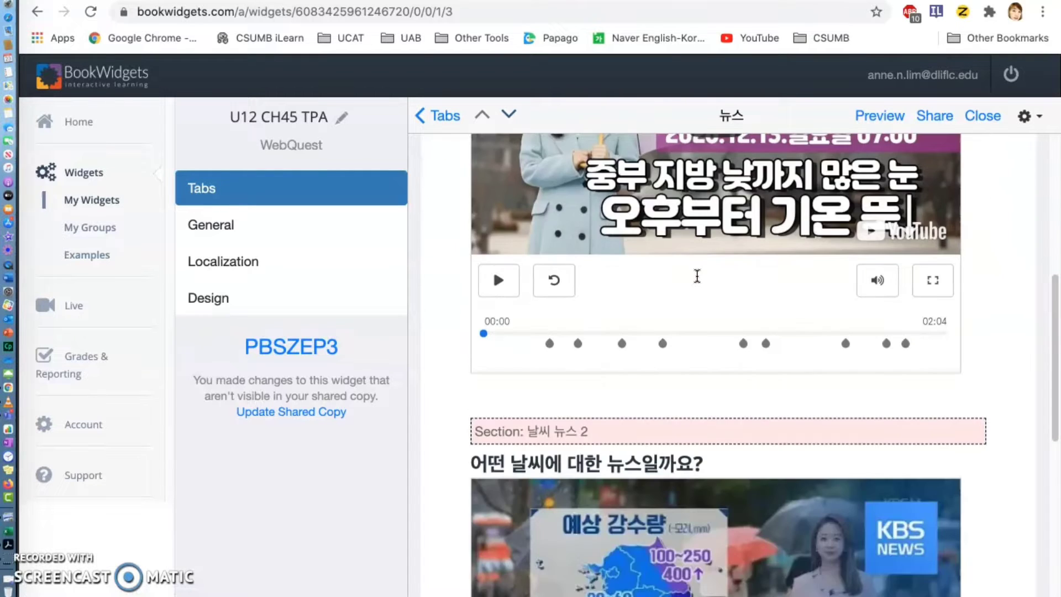
scroll(697, 276, down, 3)
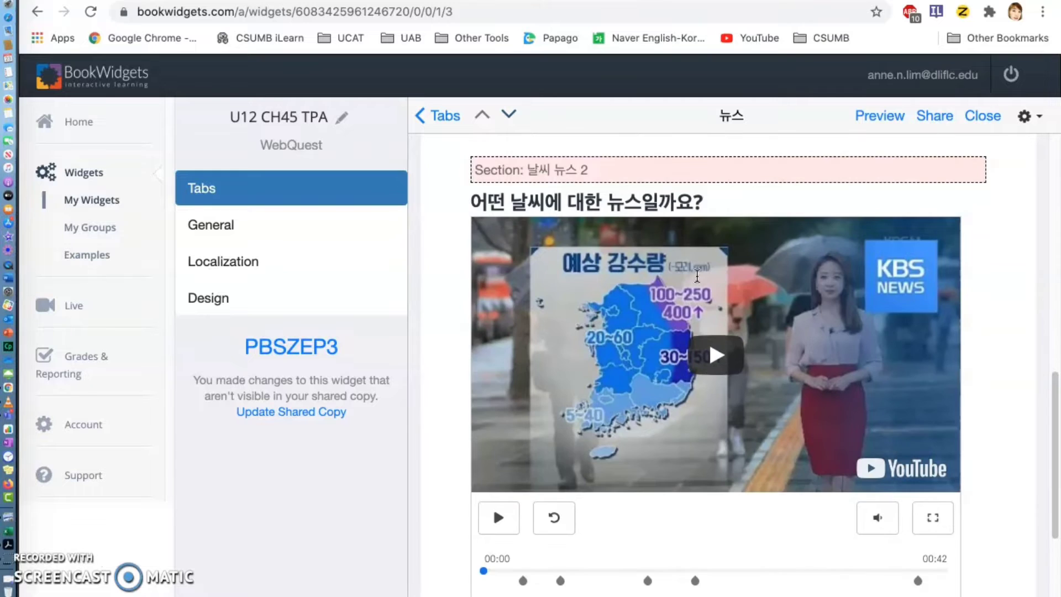
scroll(697, 276, down, 3)
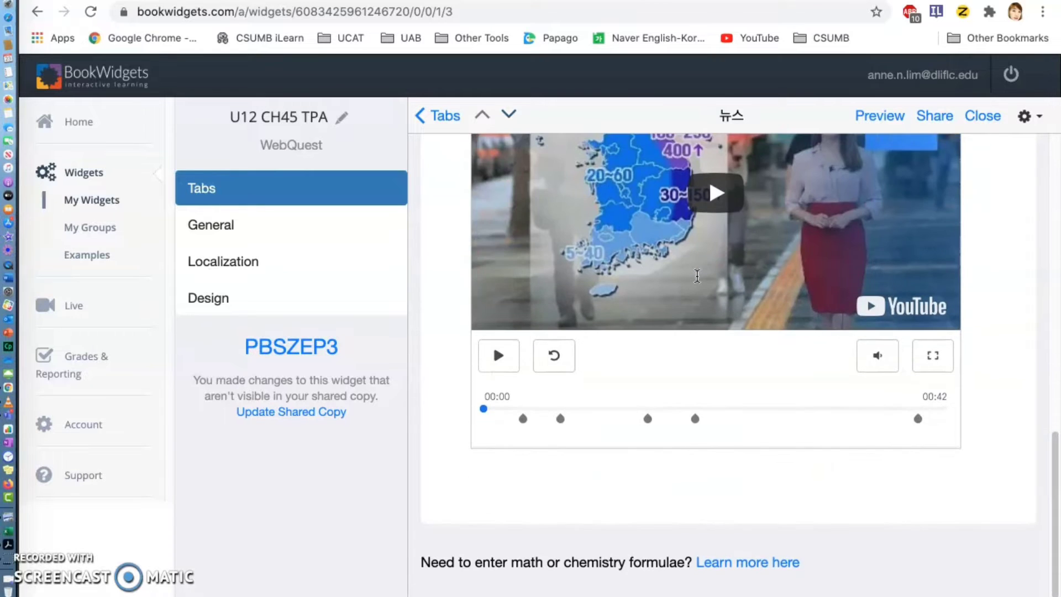
scroll(698, 276, up, 5)
scroll(698, 276, up, 5)
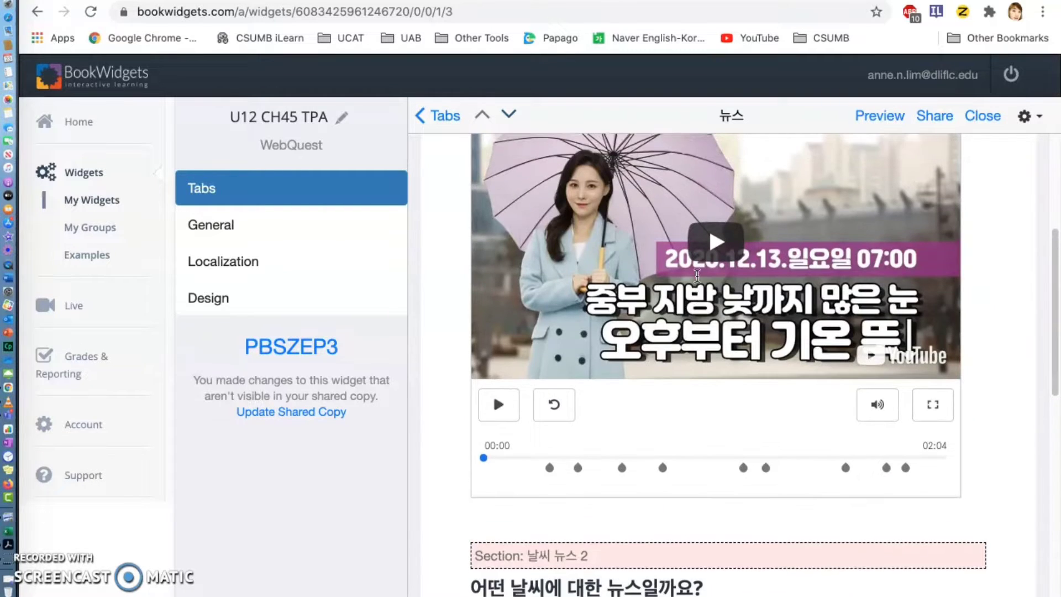
scroll(697, 276, down, 8)
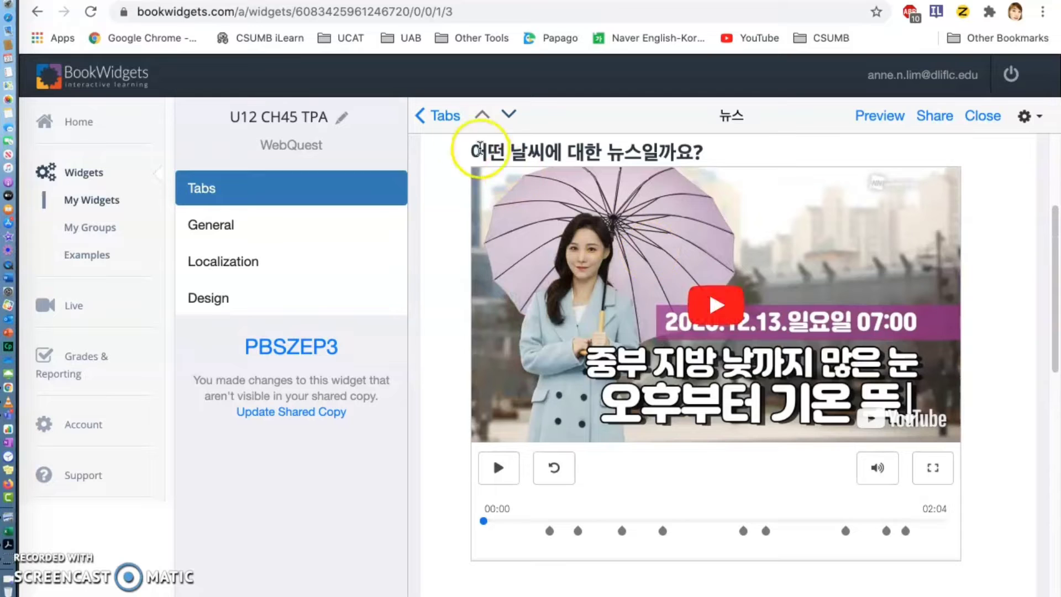
click(510, 114)
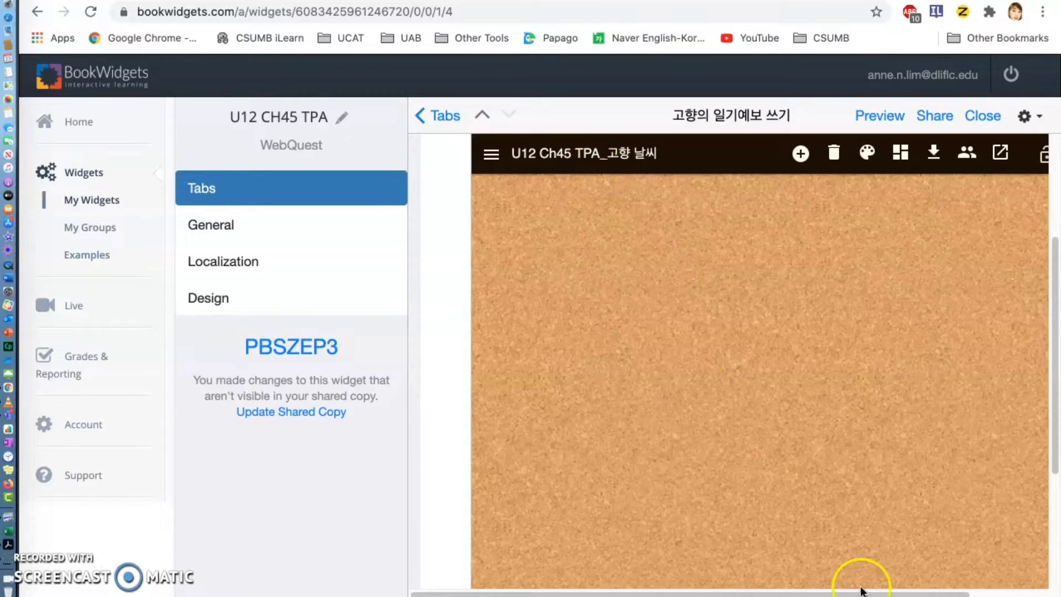
drag(865, 591, 942, 591)
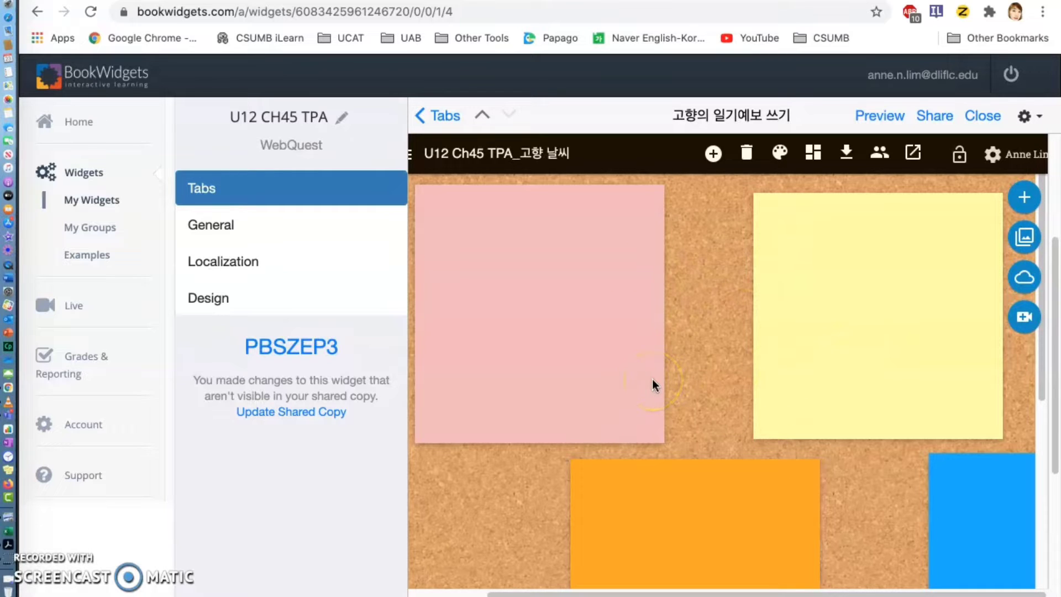
Preview the WebQuest as a student, viewing Lead in sections 날씨 2 and 3 and all three song sections under 날씨 노래.
click(878, 117)
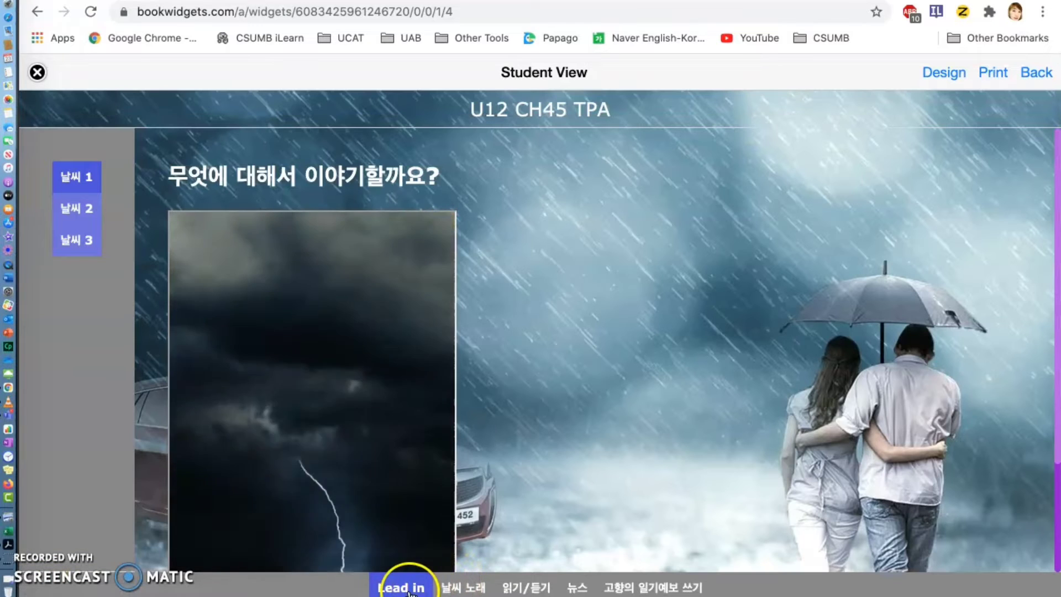
click(79, 206)
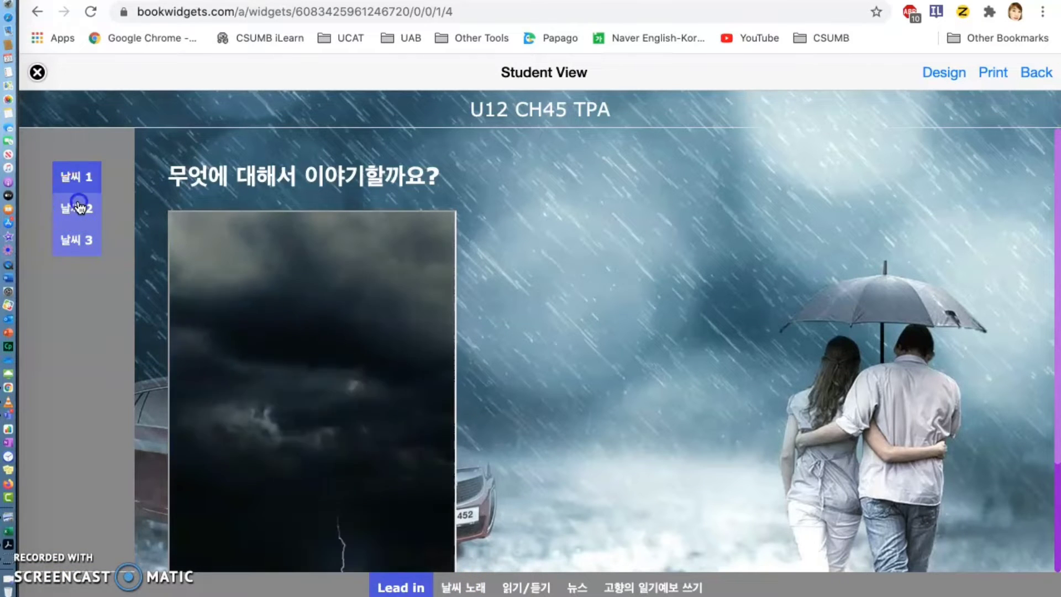
click(80, 236)
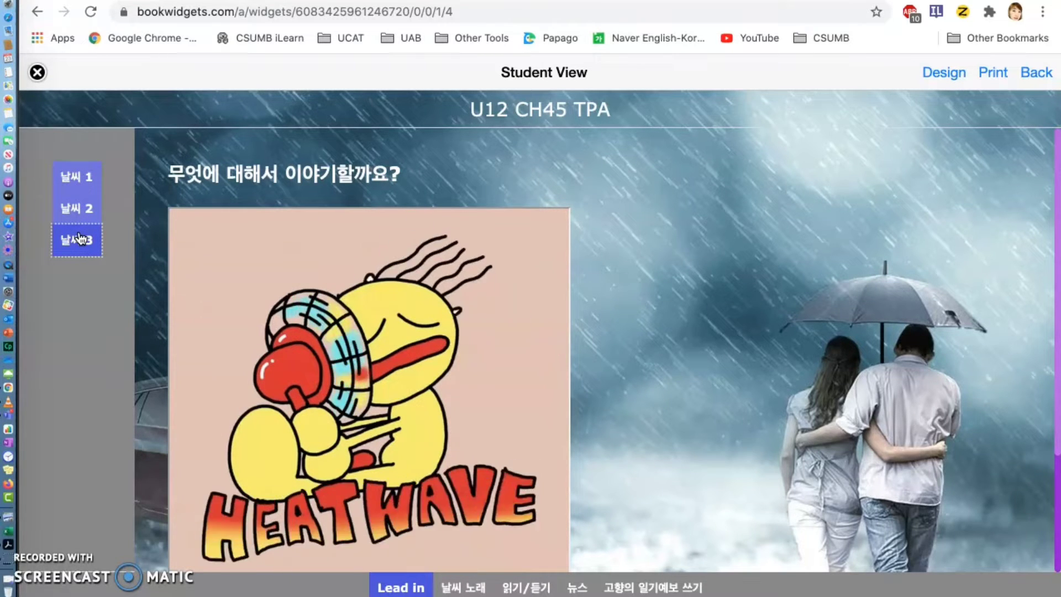
click(477, 585)
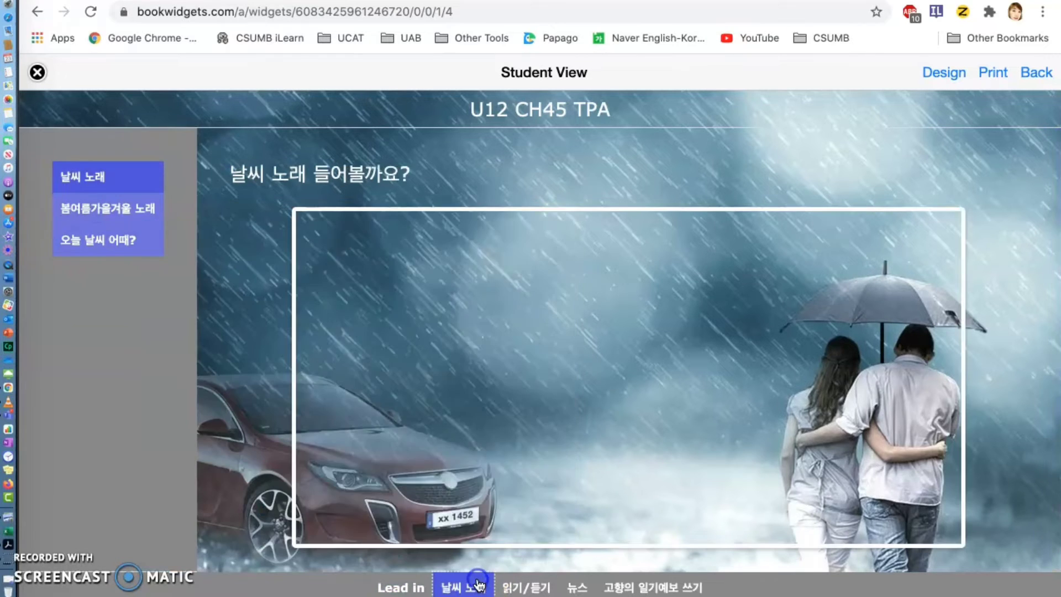
click(148, 209)
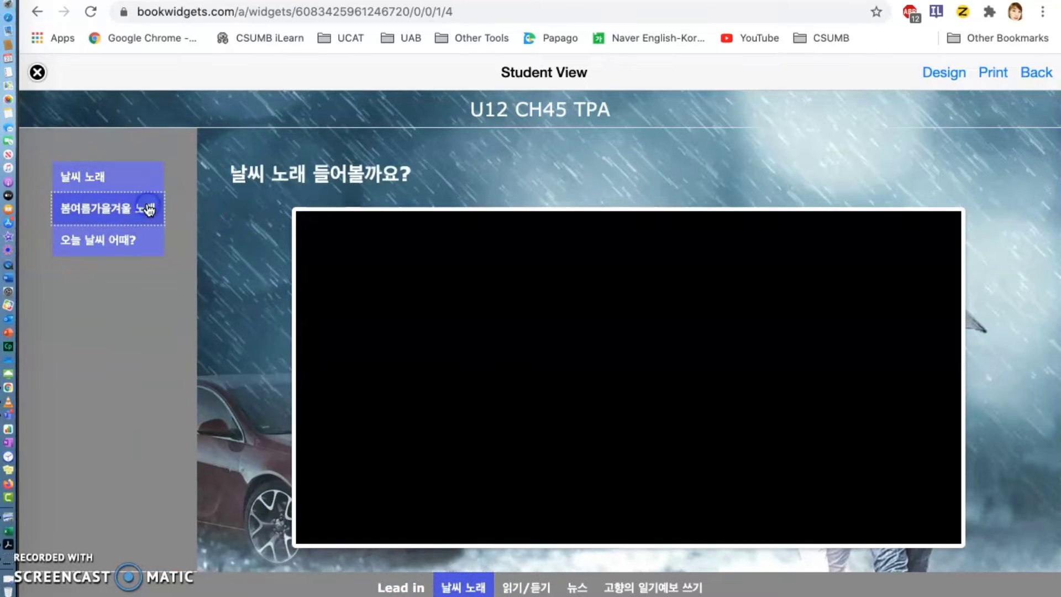
click(105, 239)
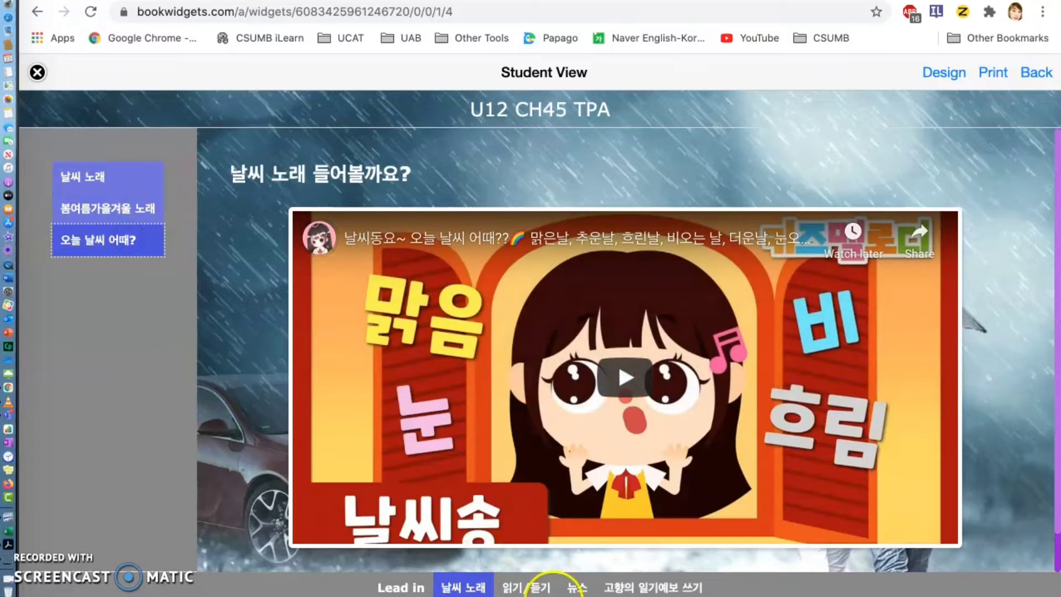
View the 읽기/듣기 page, both 뉴스 video sections and the 고향의 일기예보 쓰기 board in the student preview.
click(529, 583)
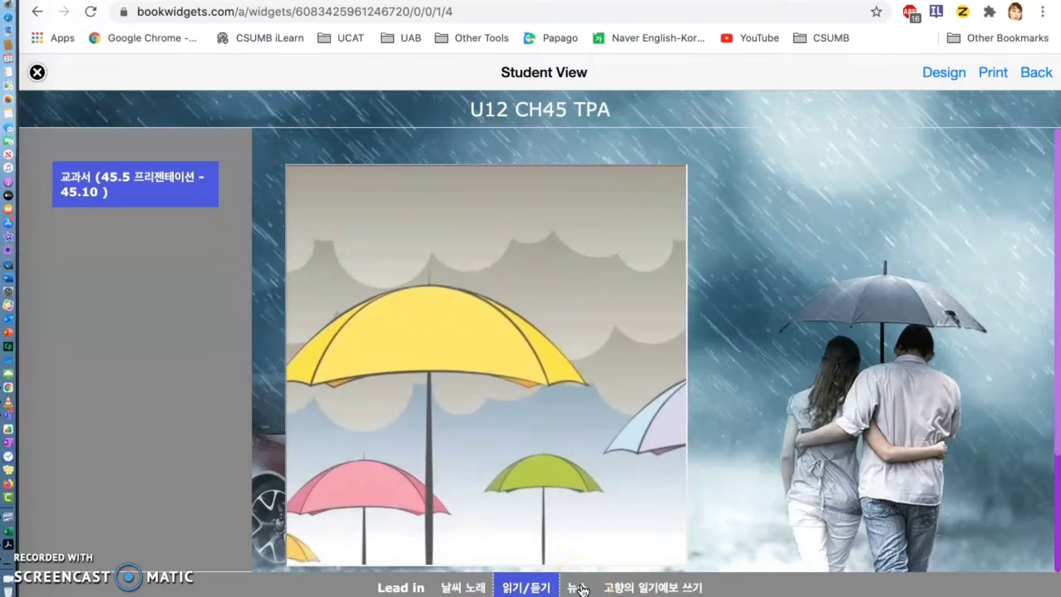
click(578, 587)
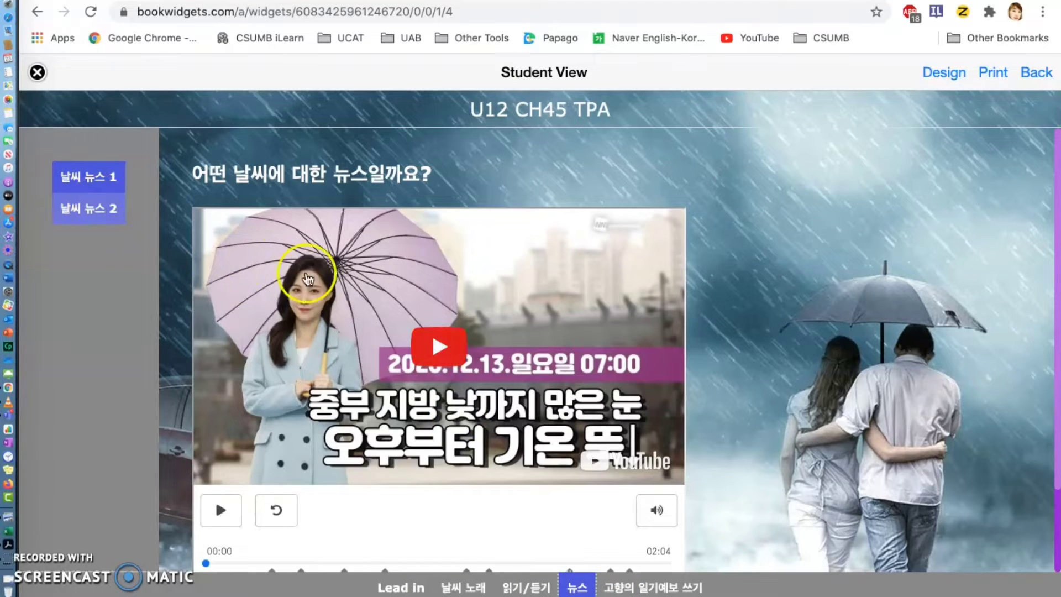
scroll(346, 287, down, 1)
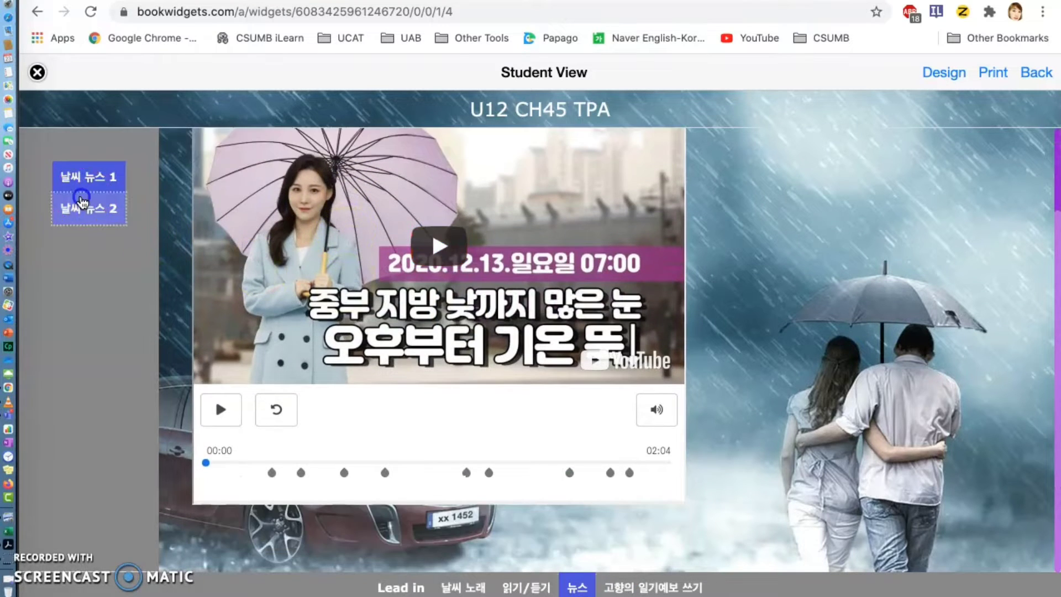
click(82, 200)
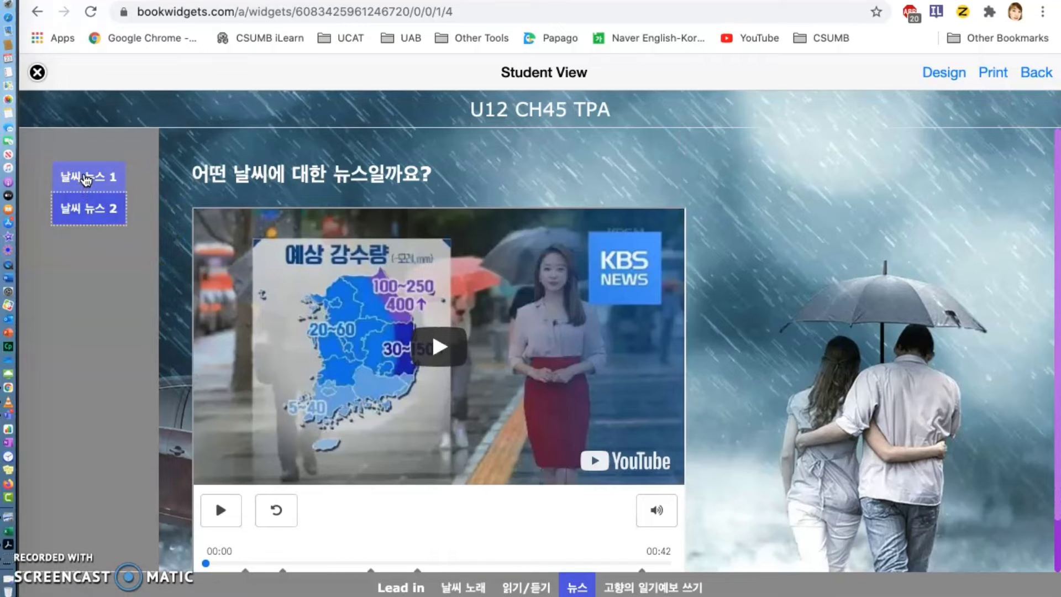
scroll(379, 355, down, 1)
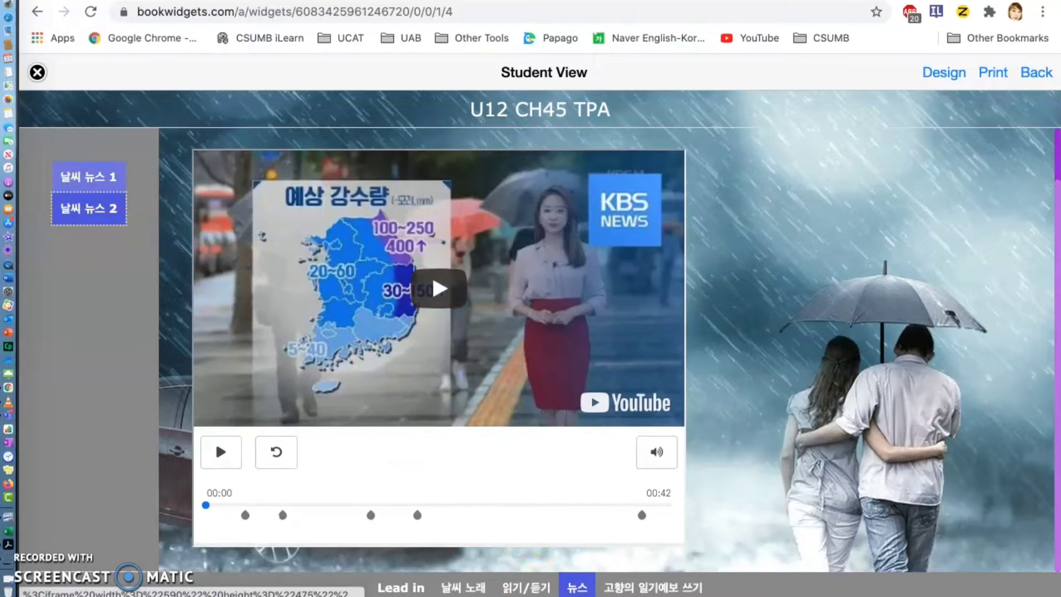
click(668, 590)
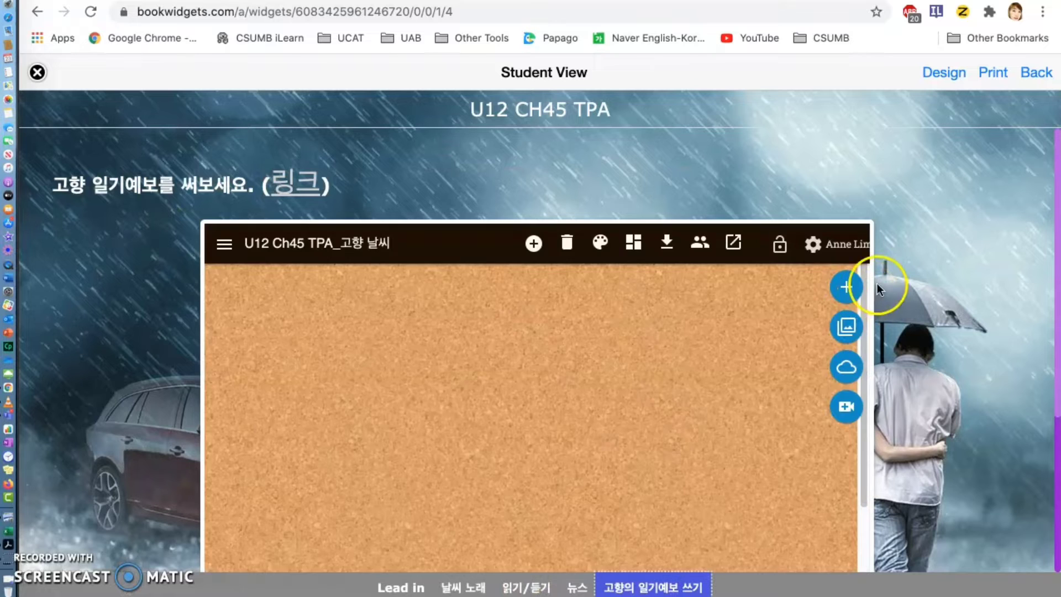
View the rest of the embedded note board, close the student preview and return to the My Widgets list.
scroll(890, 278, down, 2)
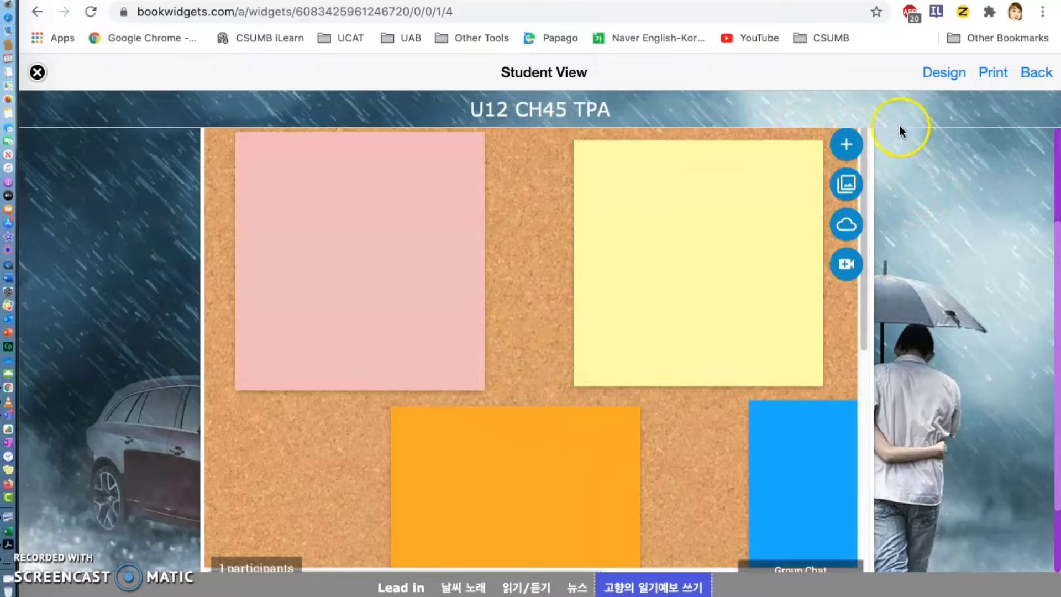
click(37, 72)
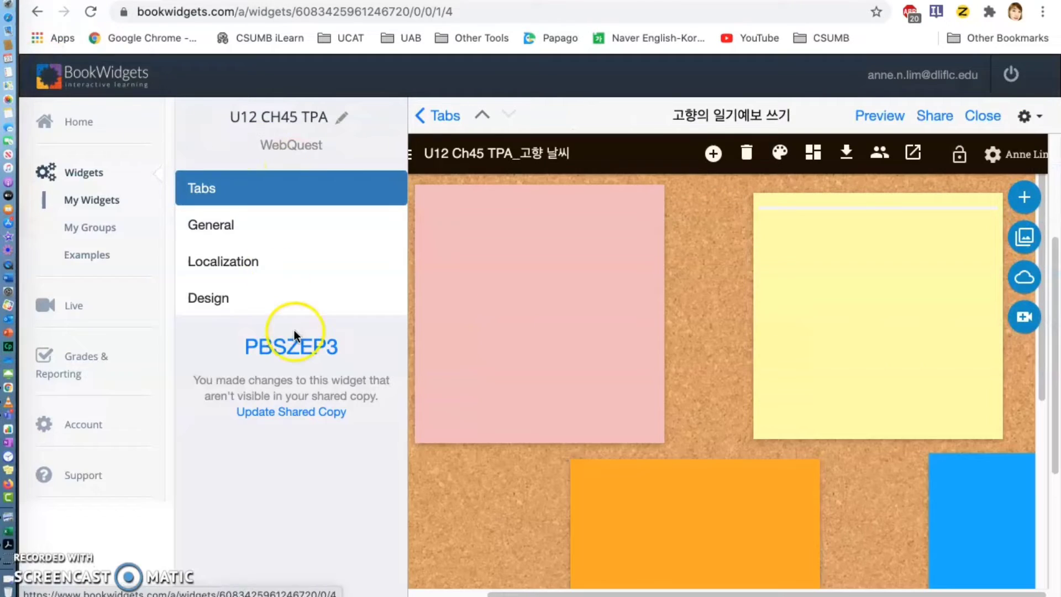
click(88, 172)
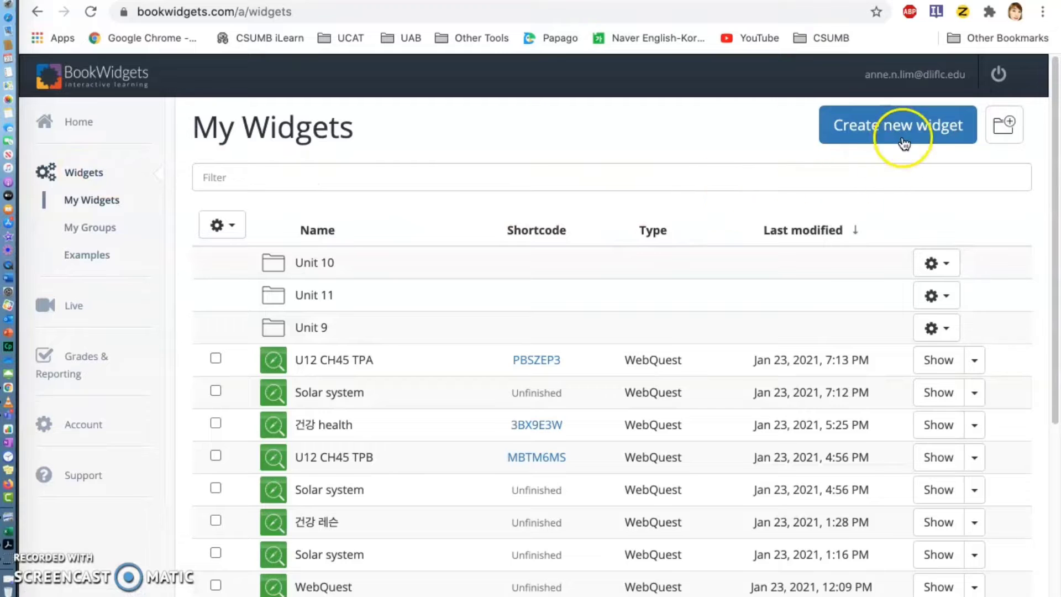
Create a new widget of the WebQuest type and name it 건강 health.
click(868, 126)
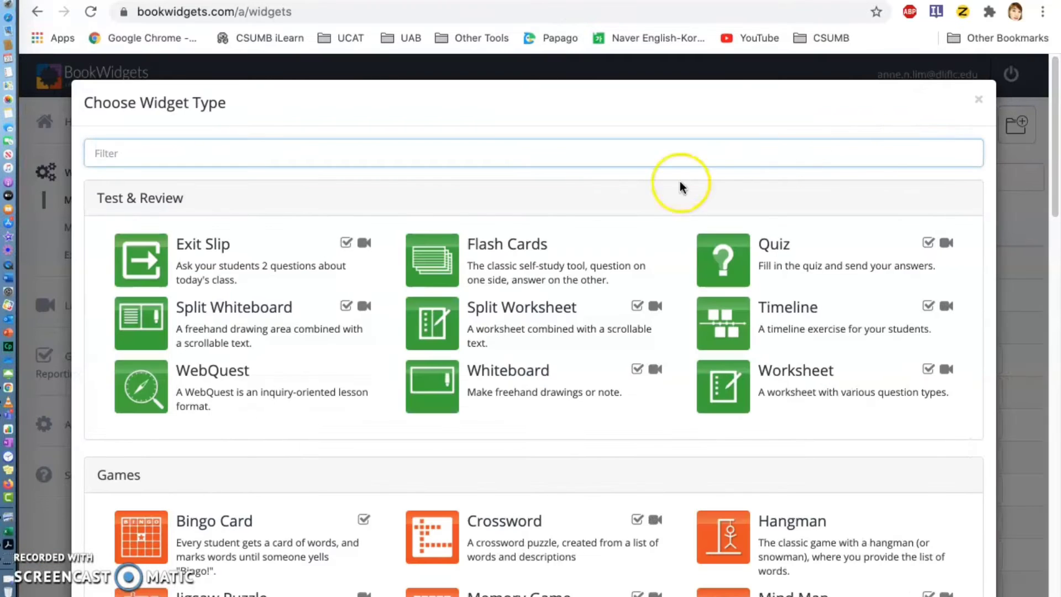
click(219, 387)
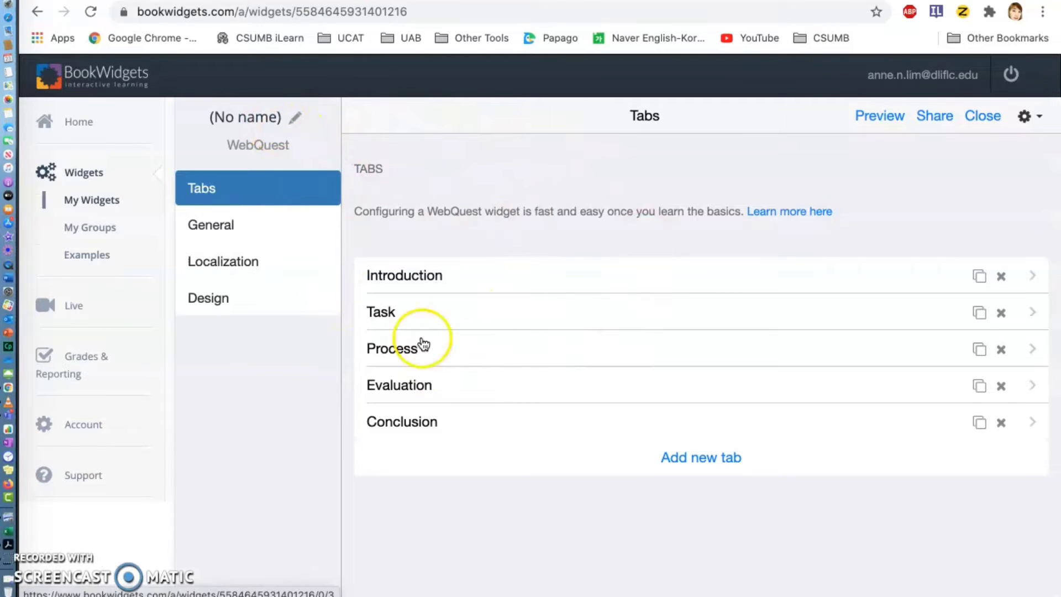
click(257, 117)
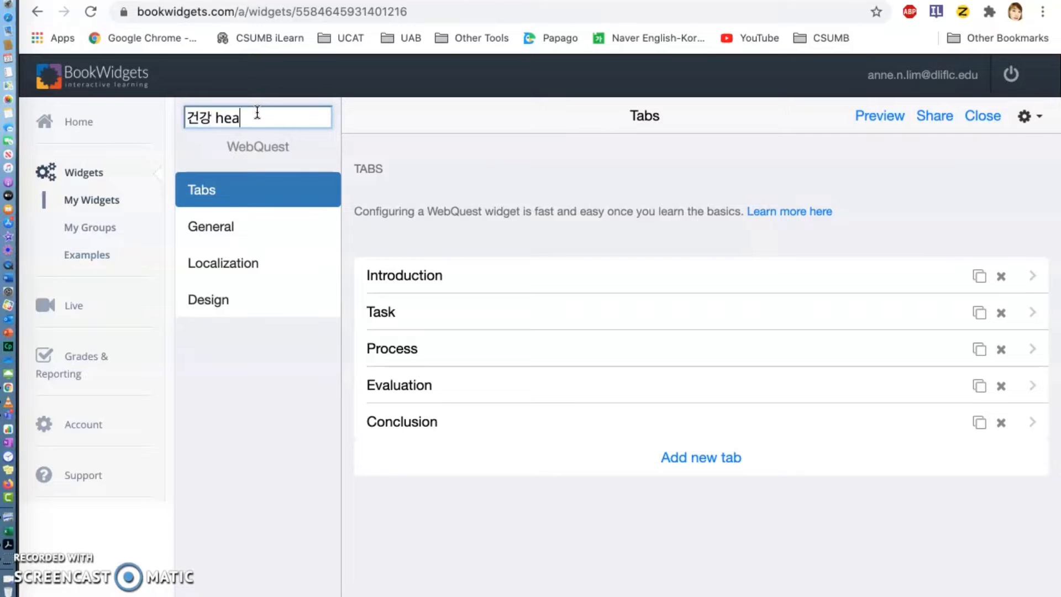
click(574, 98)
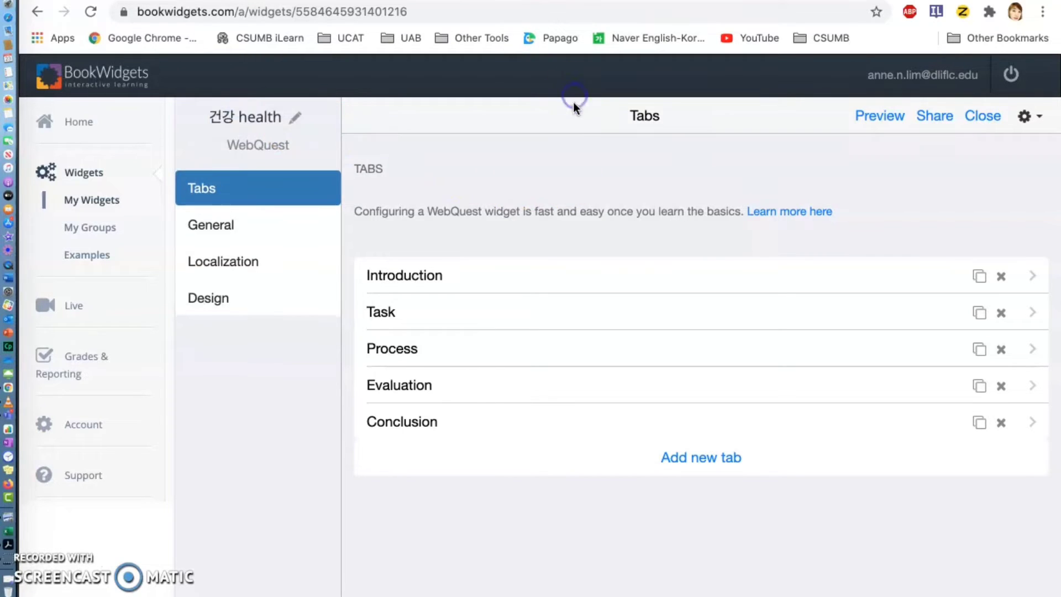
Retitle the Introduction tab as "Introduction 소개" and enter the text "오늘의 주제는 무엇일까요?" in its content.
click(419, 279)
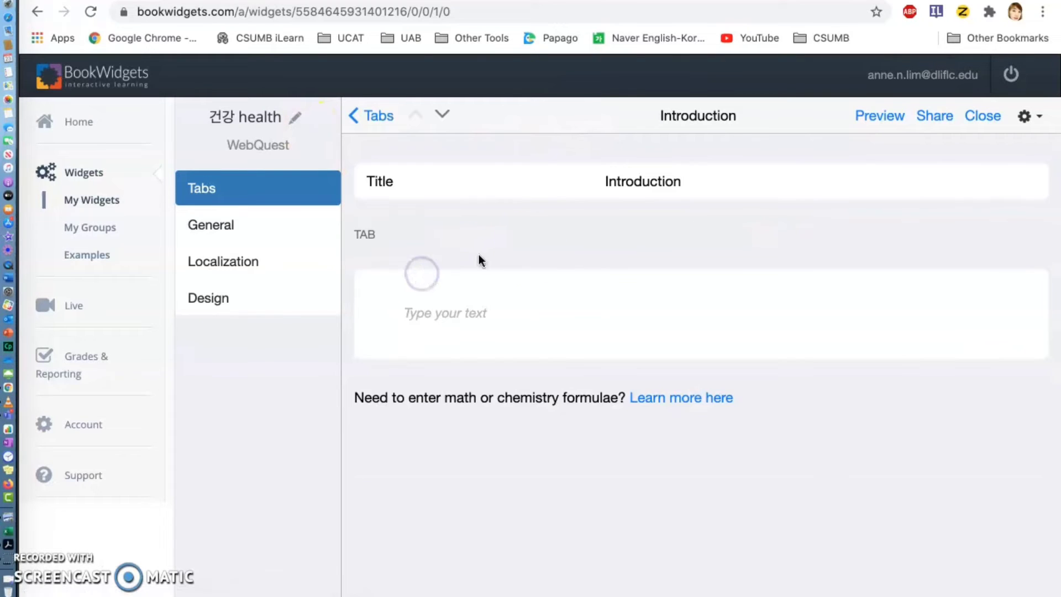
click(684, 176)
click(523, 313)
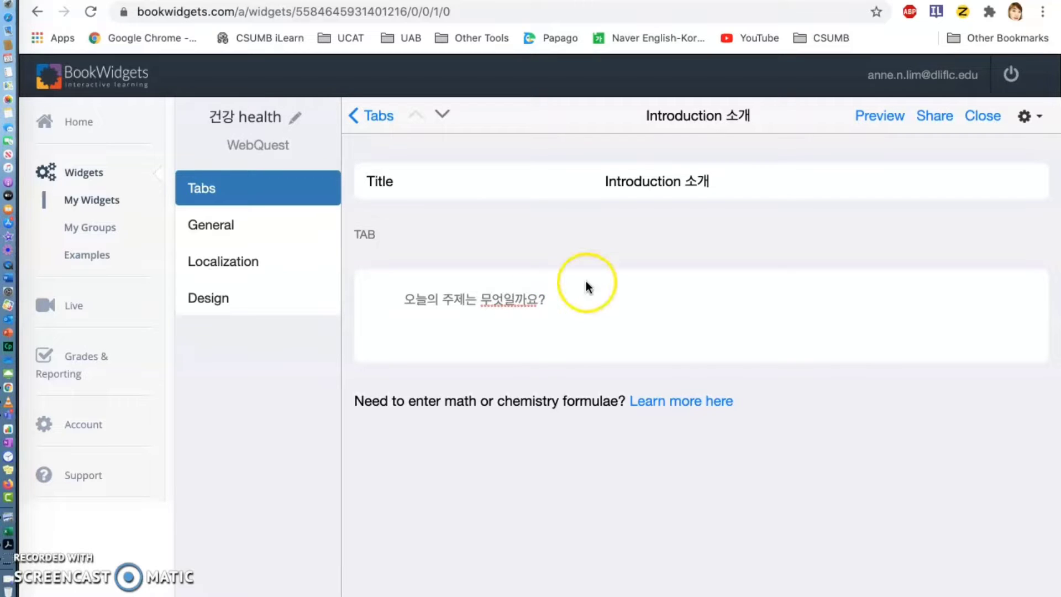
Make the question text bold, try heading styles H1, H2 and H3 on it, and settle on H2.
drag(570, 294, 406, 293)
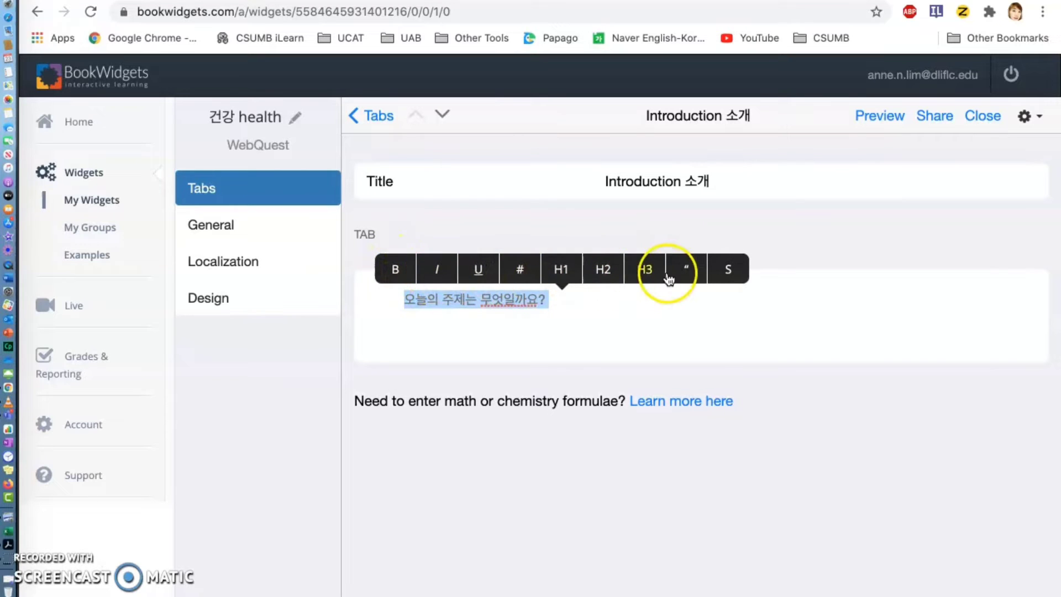
click(396, 270)
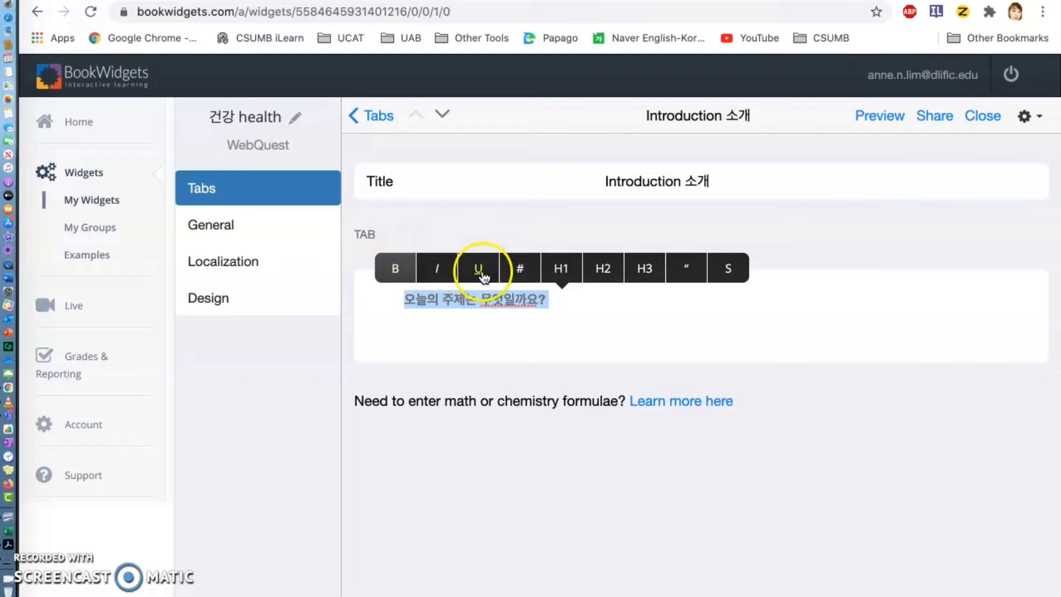
click(560, 270)
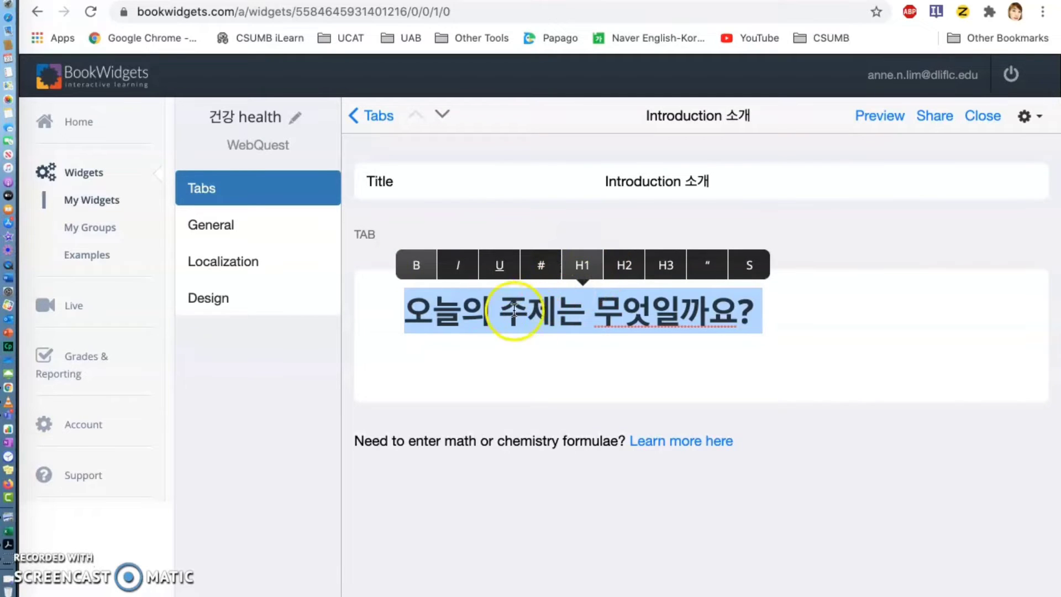
click(624, 265)
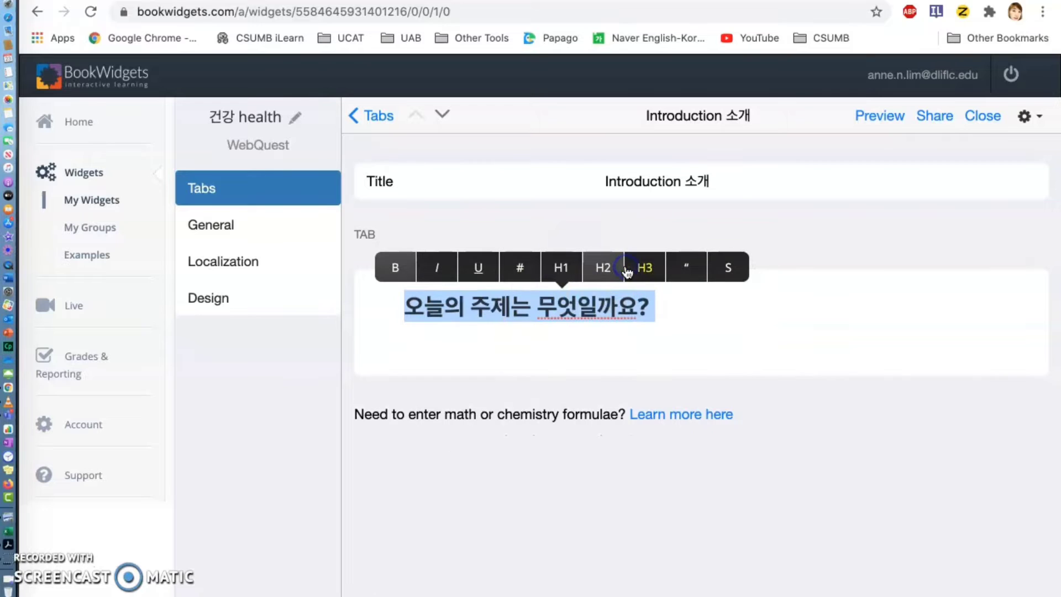
click(644, 269)
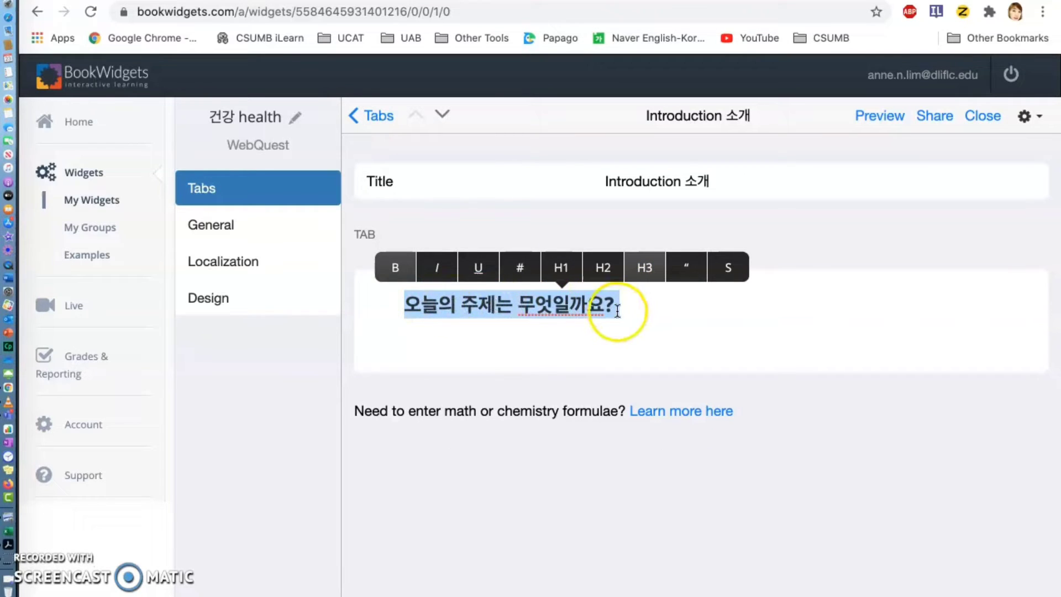
click(608, 262)
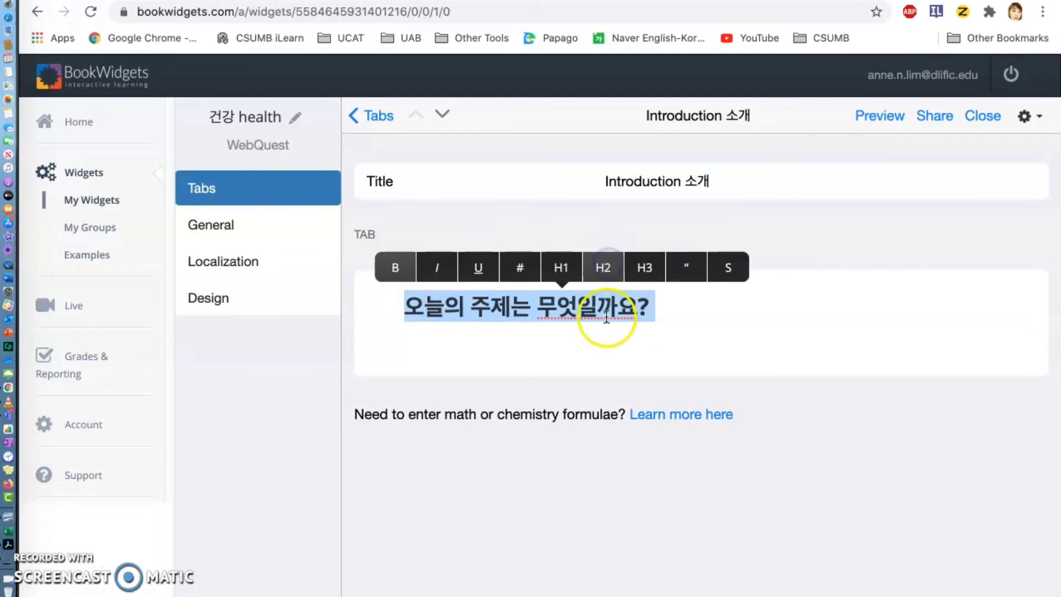
click(667, 311)
Insert the Desktop image "Screen Shot 2021-01-23 at 1.06.55 PM" on a new line below the heading.
key(Return)
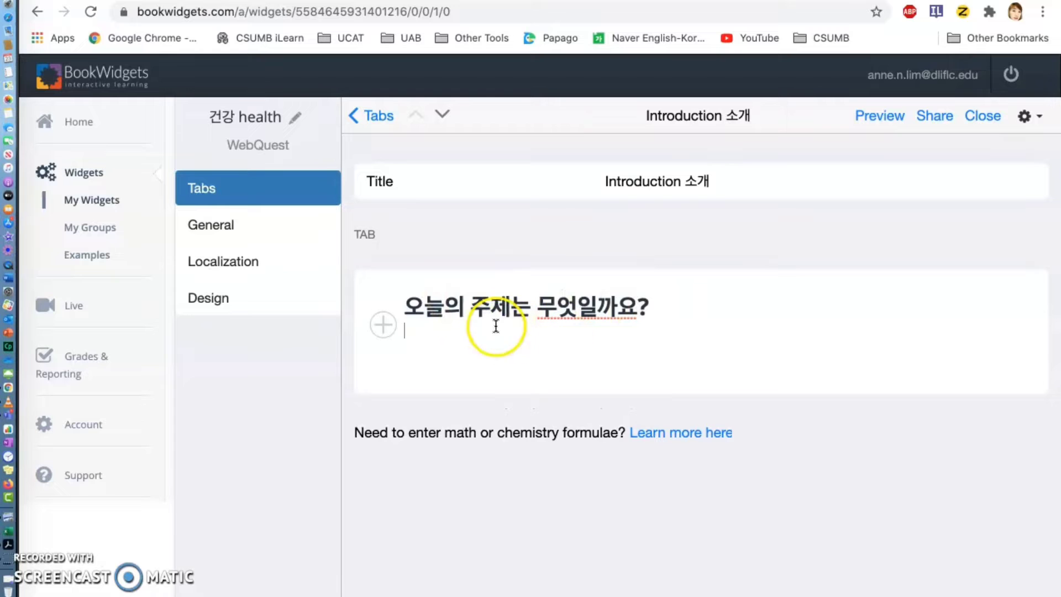
click(385, 325)
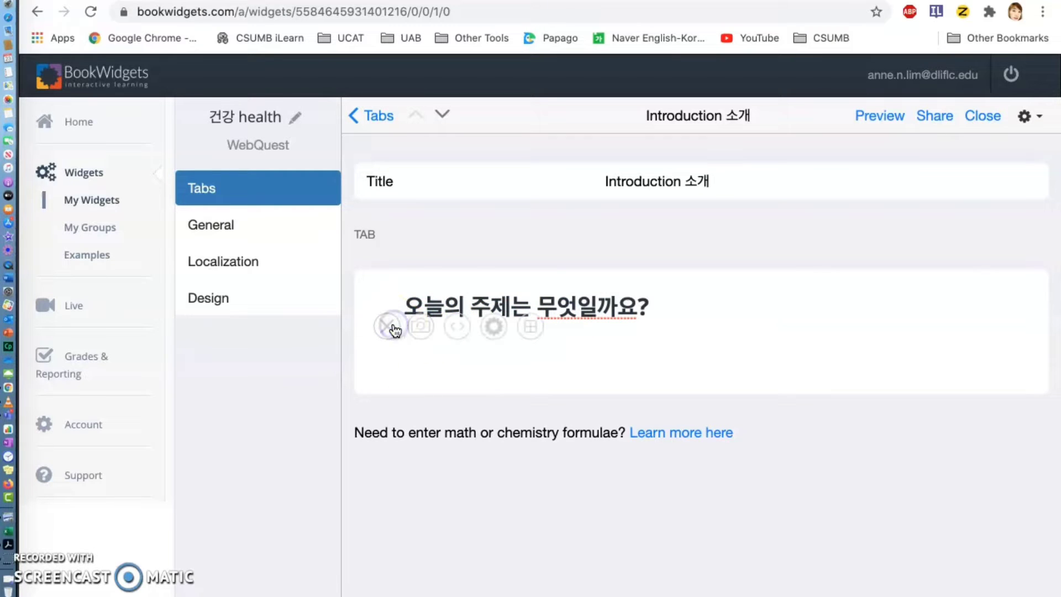
click(422, 331)
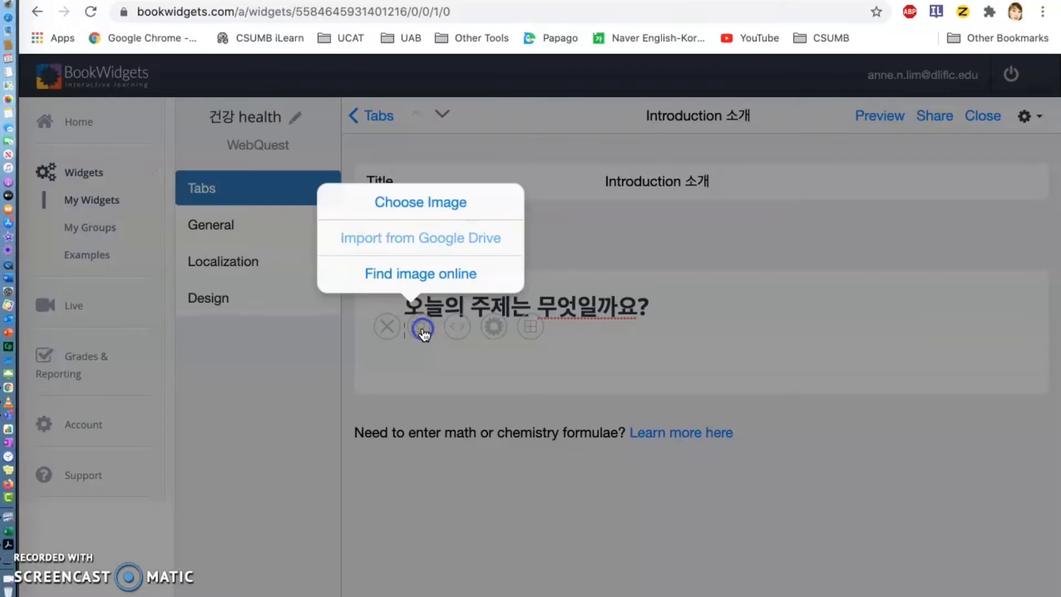
click(441, 196)
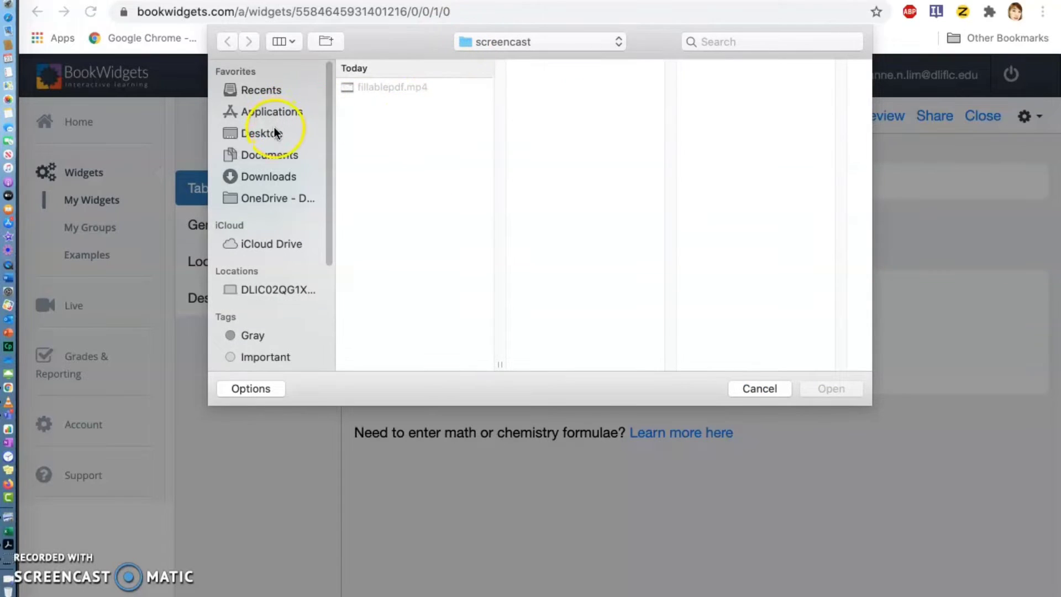
click(274, 131)
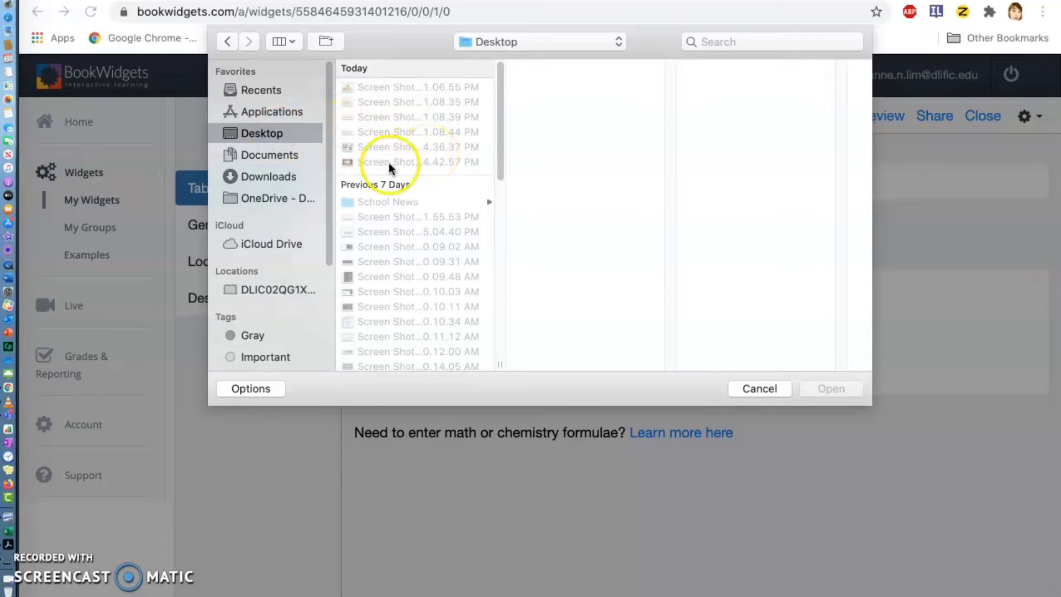
click(401, 105)
click(417, 88)
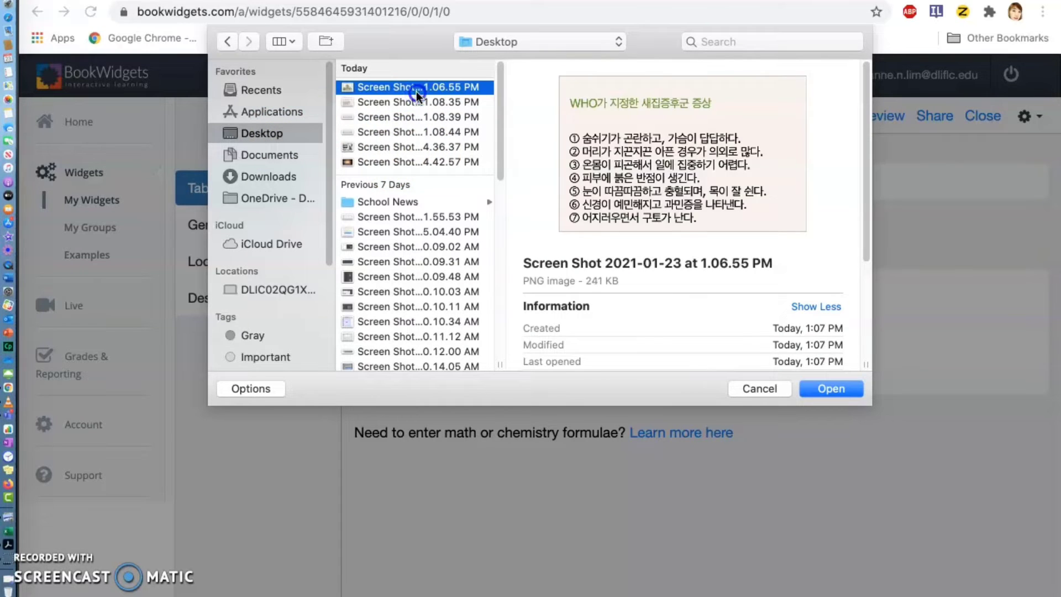
click(833, 389)
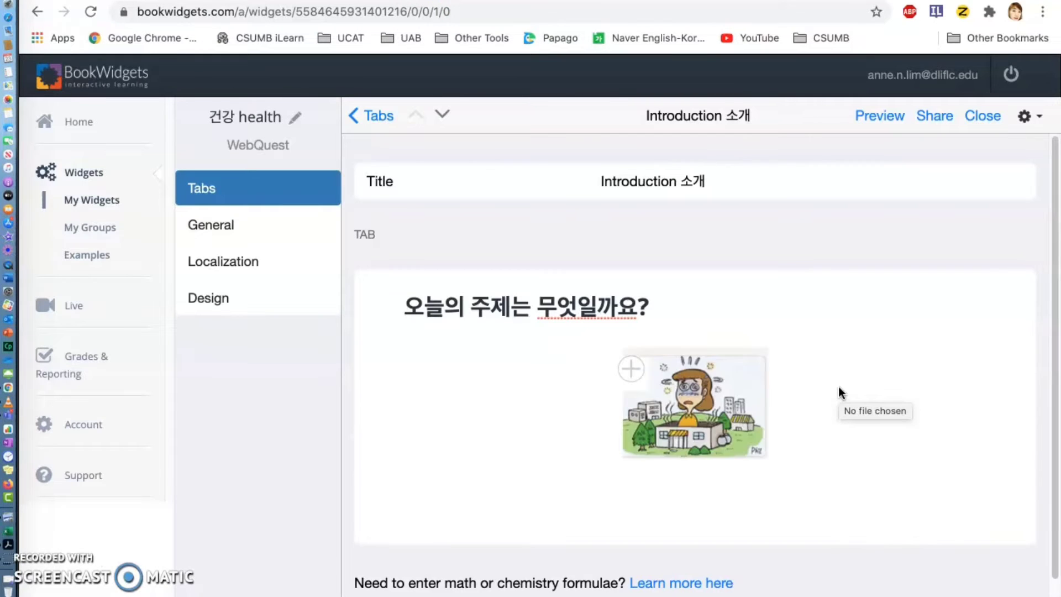
Start an online image insertion on the line below the cartoon picture and search for 건강.
scroll(708, 397, down, 1)
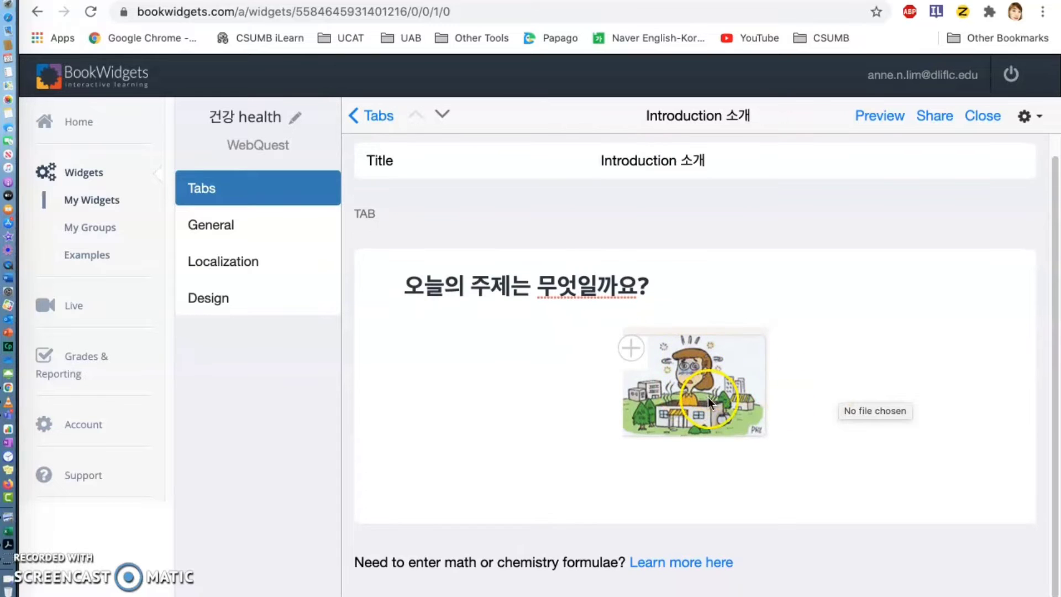
click(476, 468)
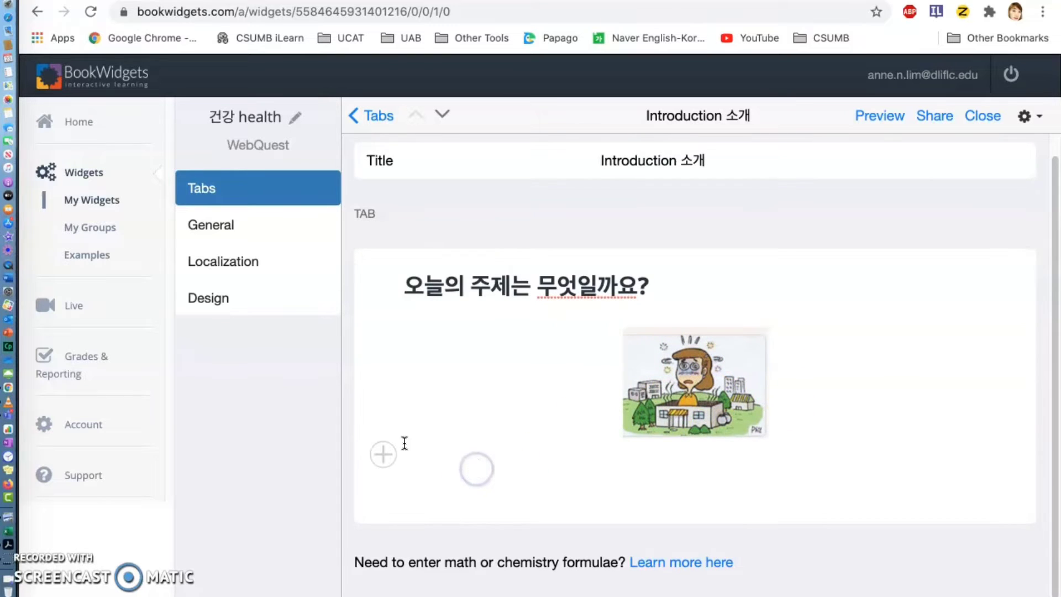
click(381, 453)
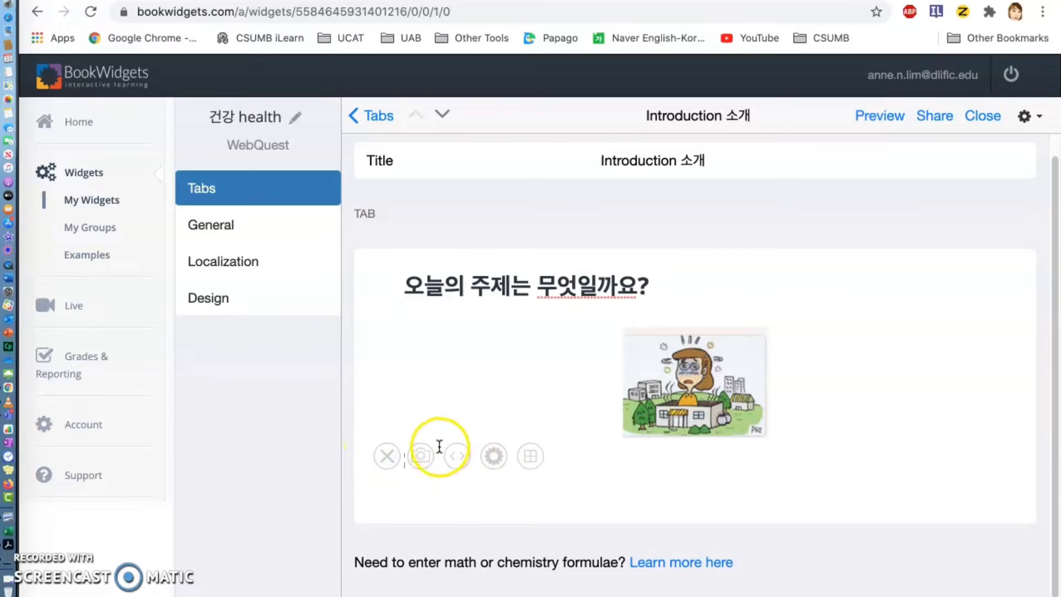
click(421, 455)
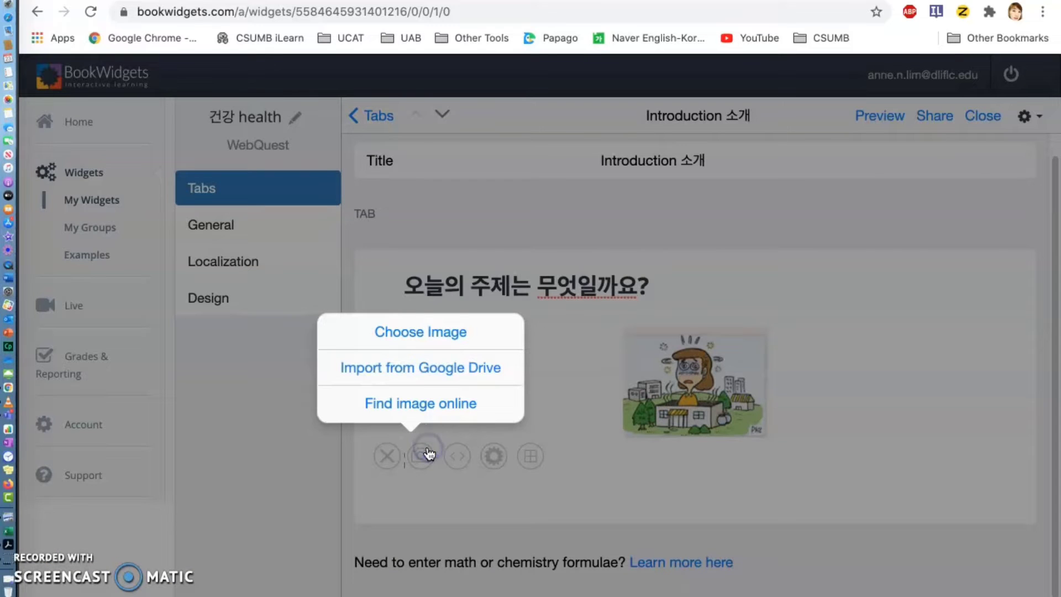
click(439, 408)
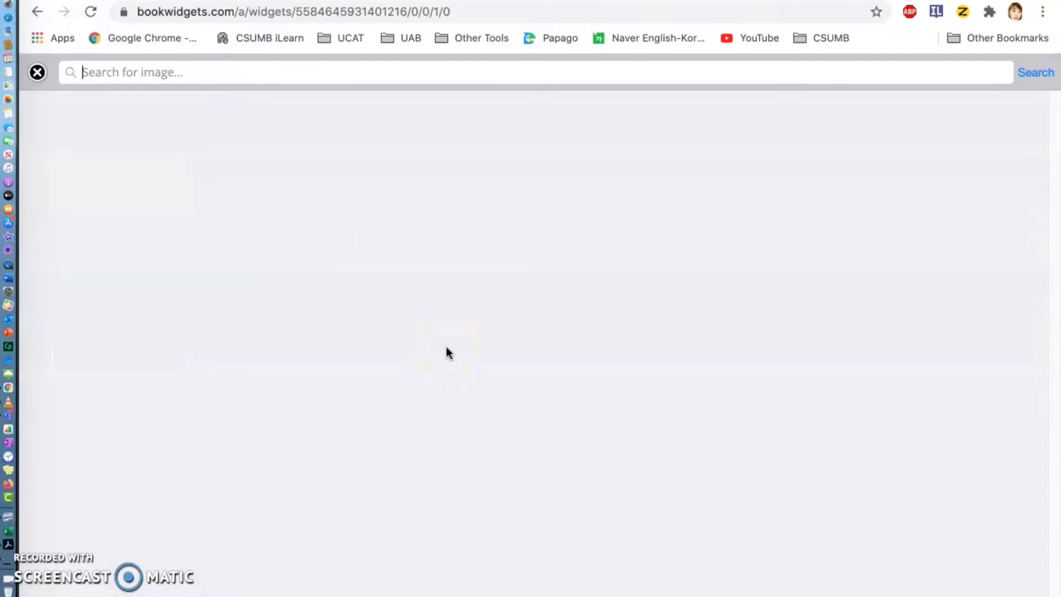
text(ㄱ)
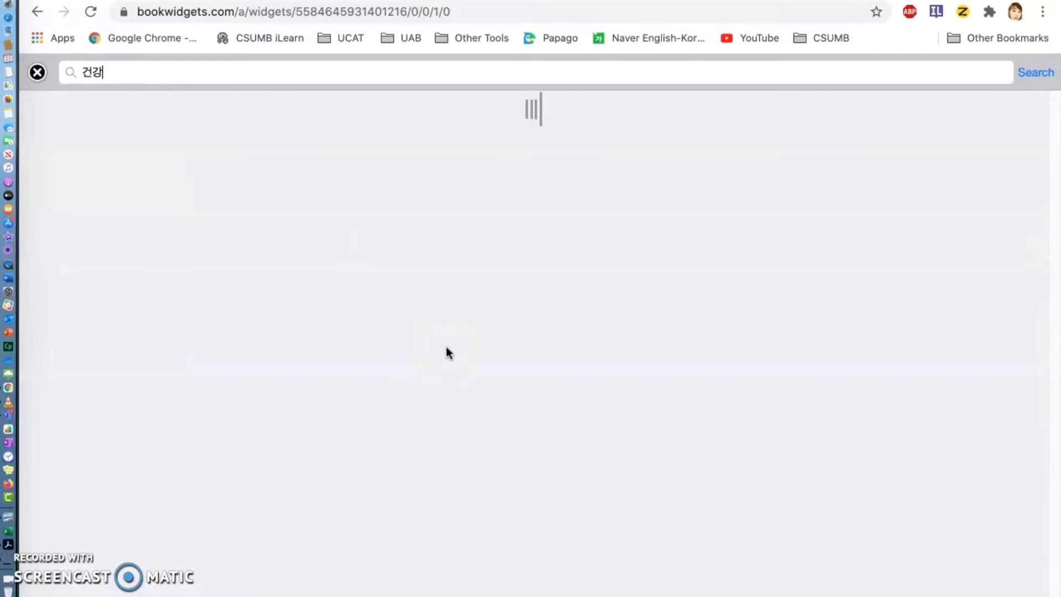
Browse the image results, insert the photo of tomatoes in a white bowl and check it in the tab content.
scroll(606, 428, down, 9)
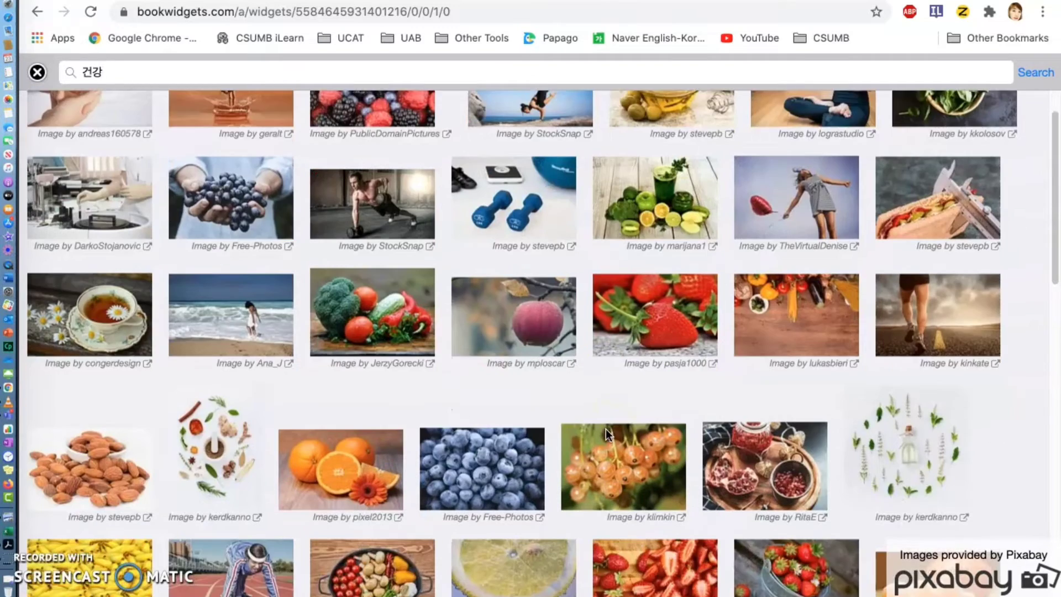
scroll(605, 429, down, 3)
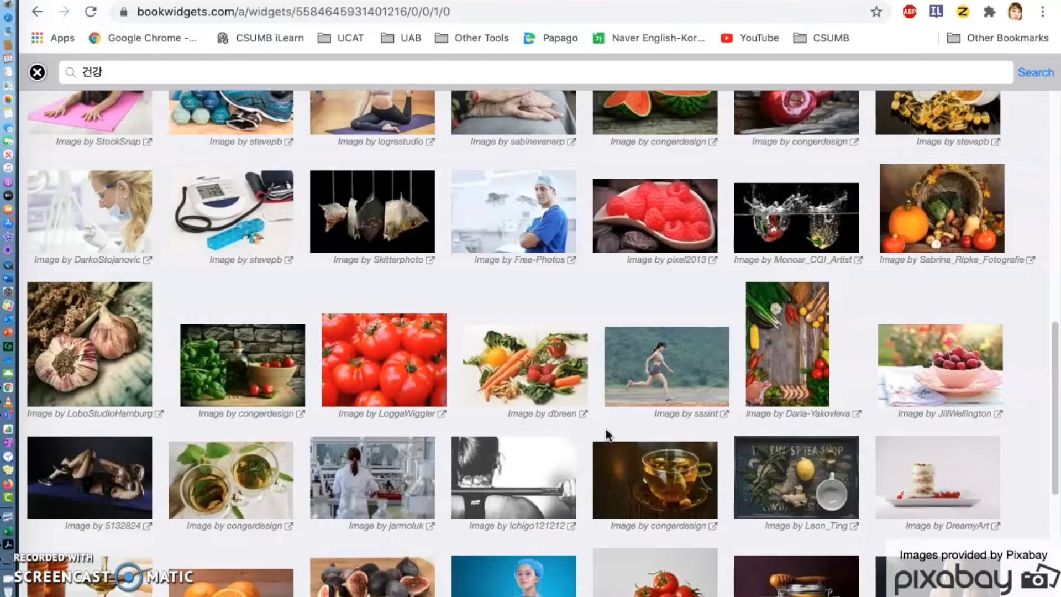
scroll(605, 428, down, 2)
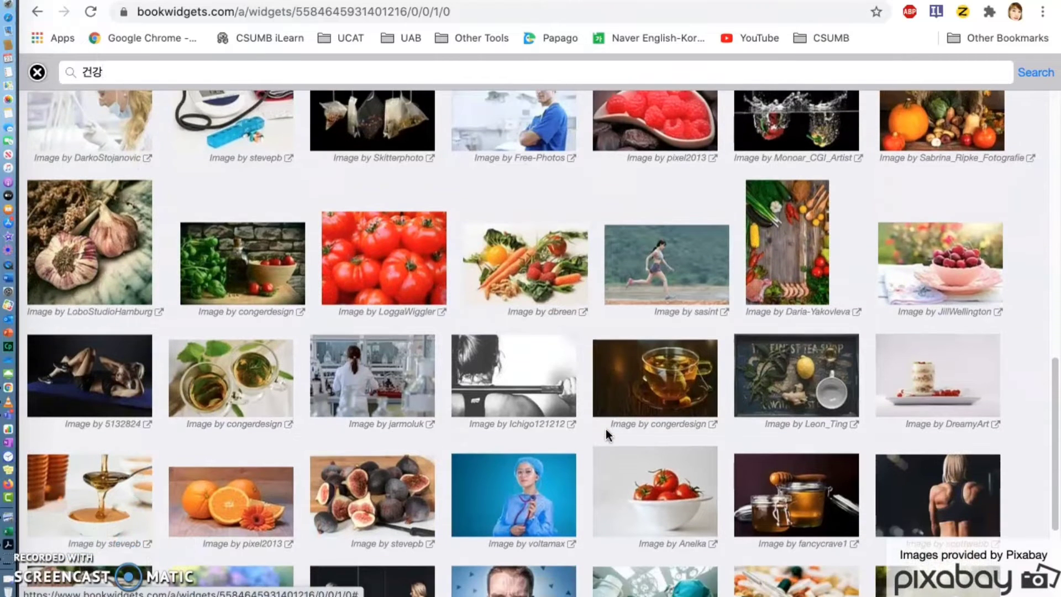
scroll(606, 429, down, 2)
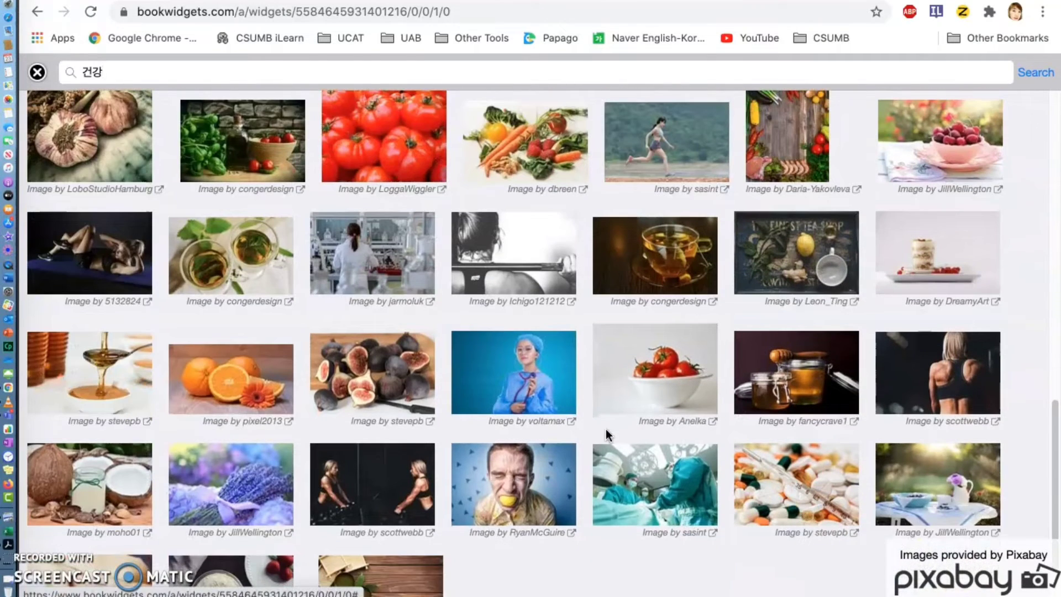
scroll(394, 487, down, 2)
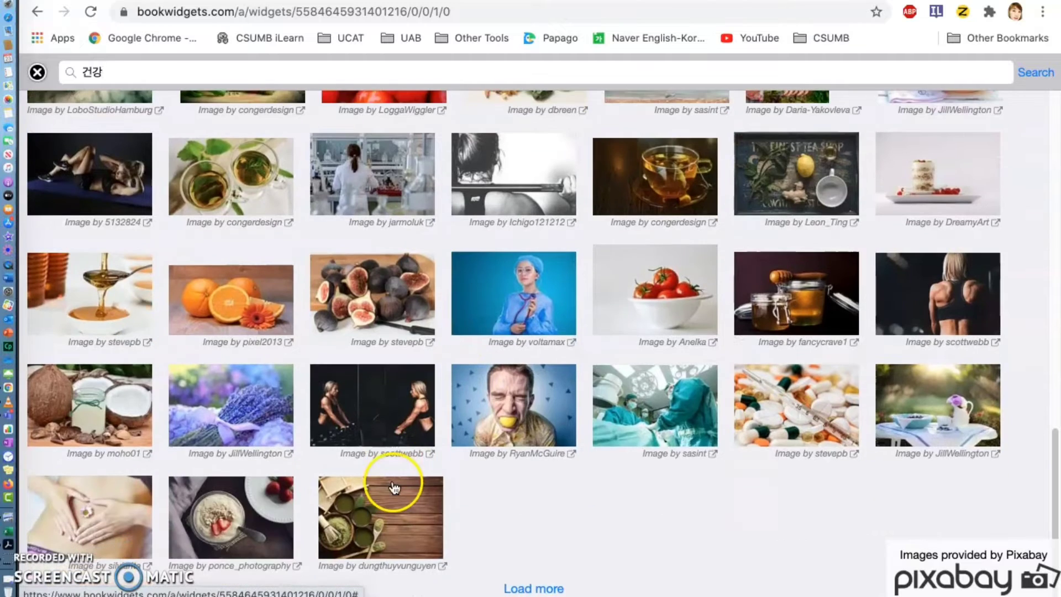
click(668, 289)
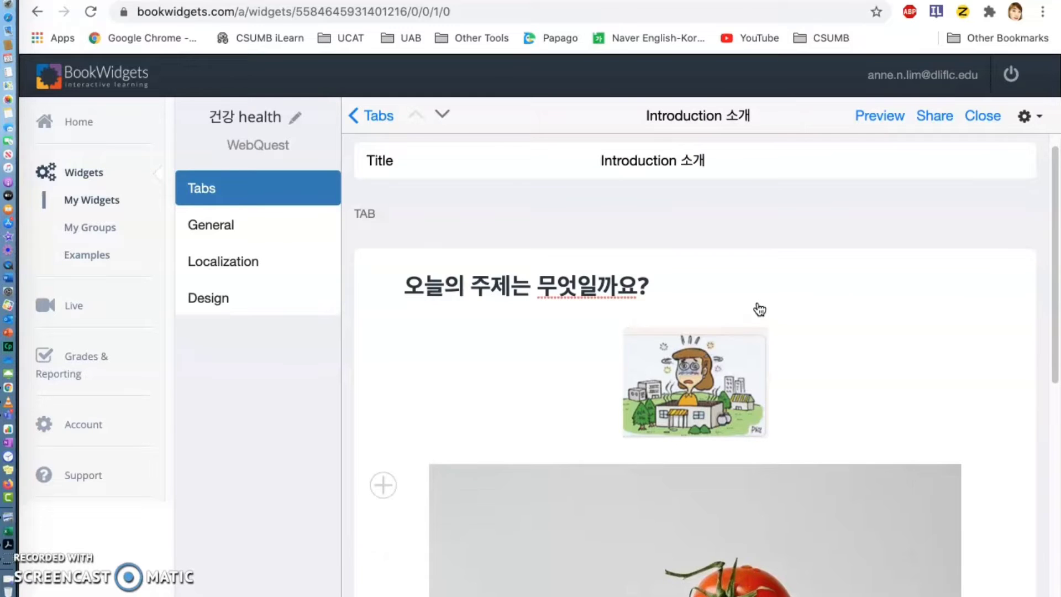
scroll(760, 310, down, 5)
scroll(756, 385, down, 1)
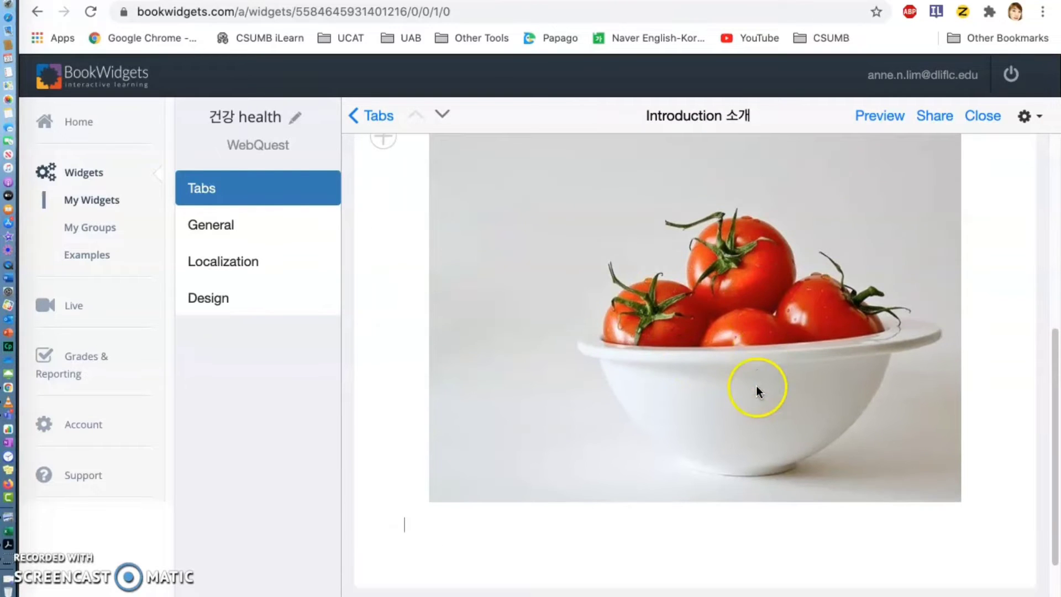
Preview the lesson in Student View, look through the Introduction tab's heading and both images, and return to the editor.
click(883, 117)
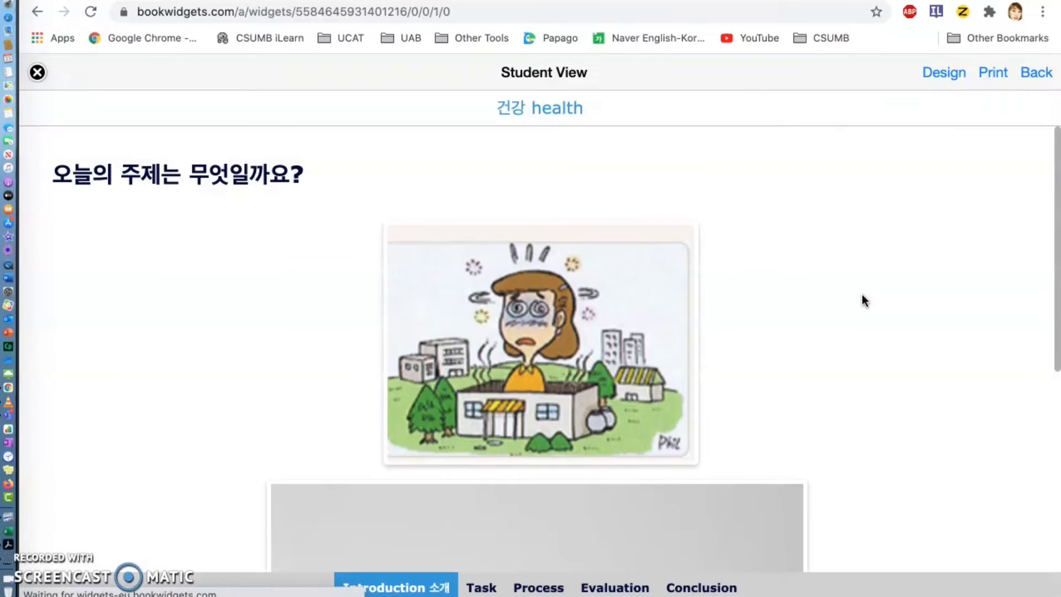
click(790, 336)
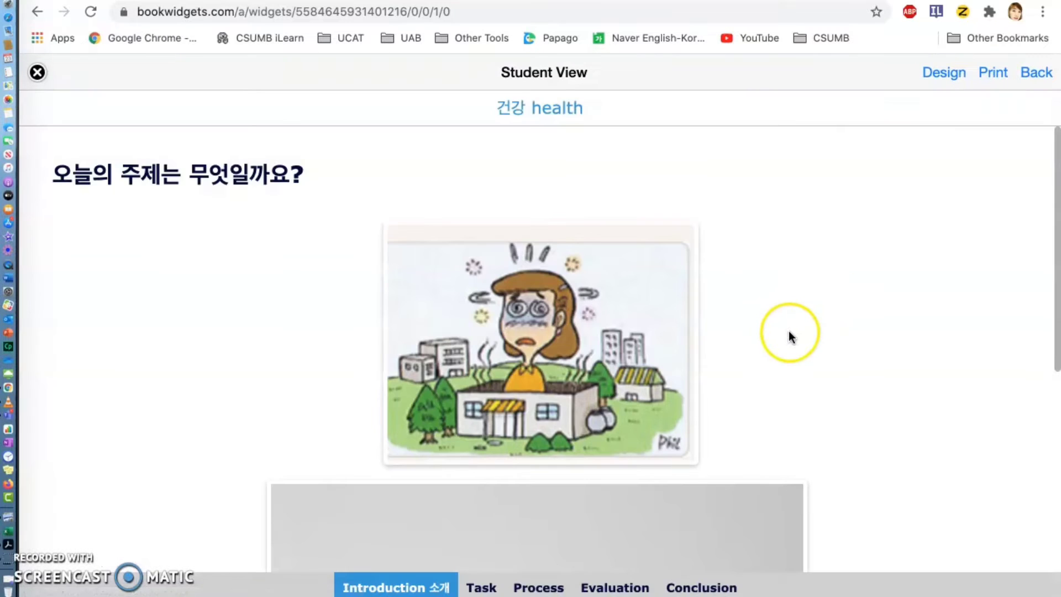
scroll(789, 336, down, 8)
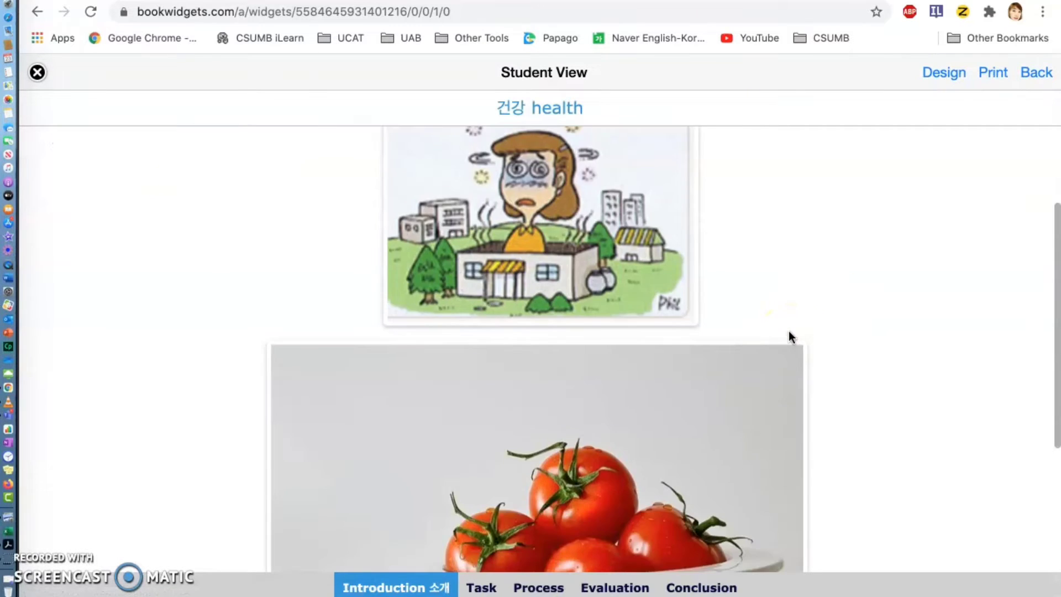
scroll(788, 330, up, 6)
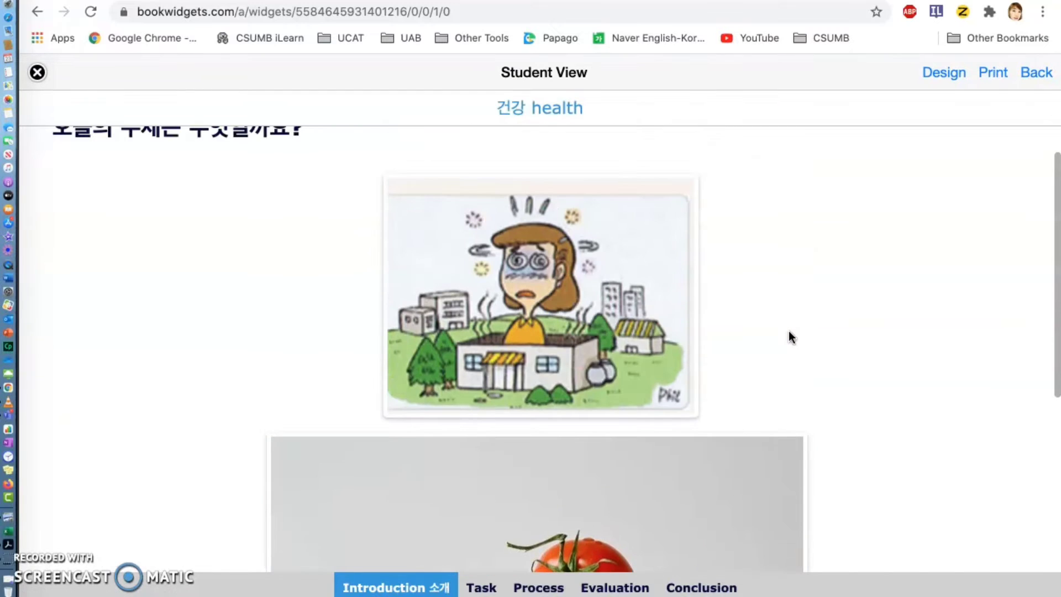
scroll(645, 297, up, 1)
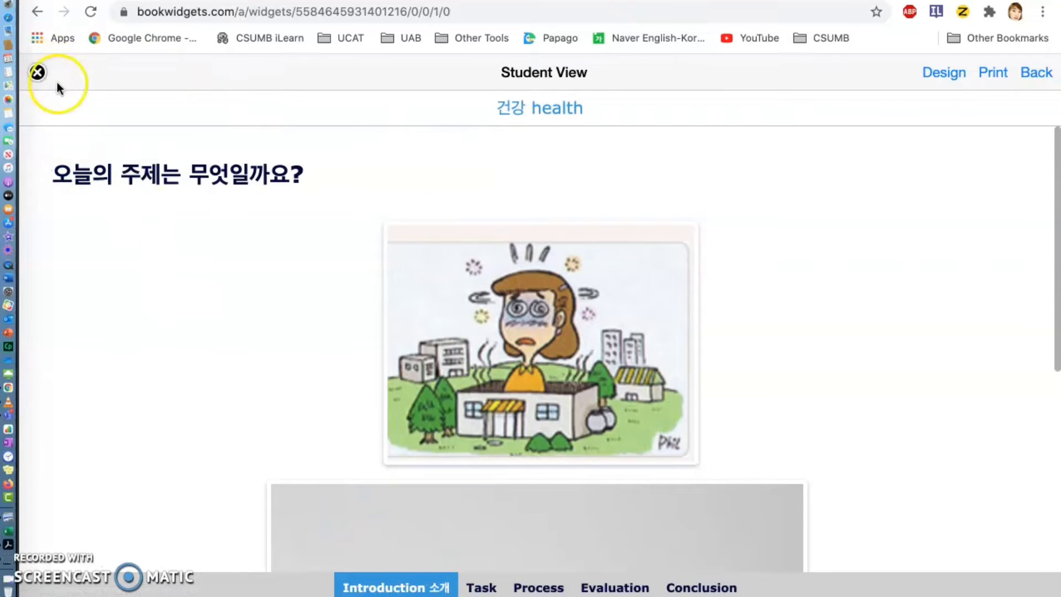
click(37, 72)
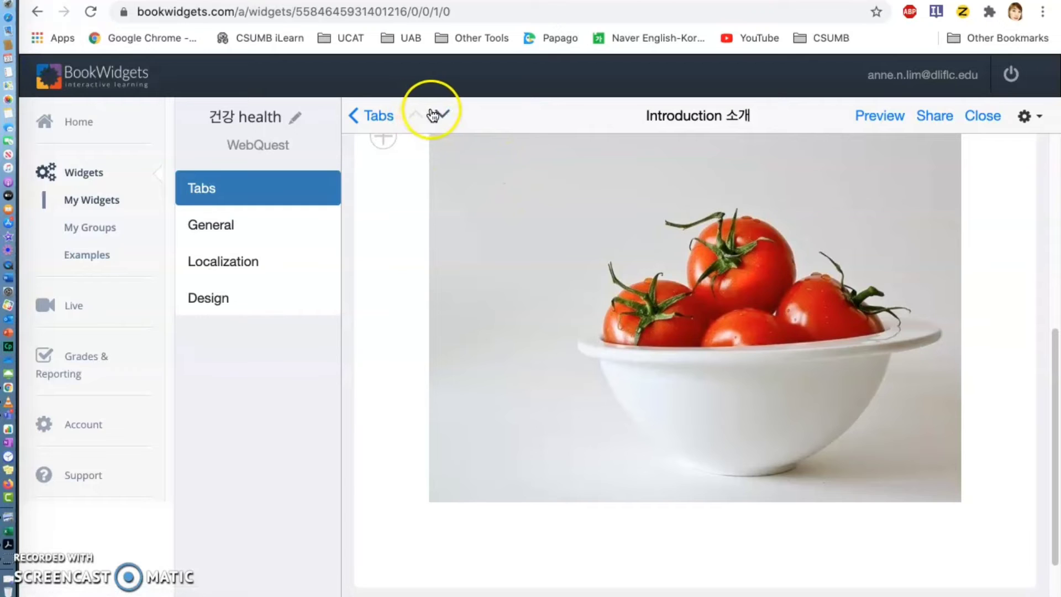
Retitle the Task tab 읽기 and add the line 서로 다른 글을 읽고 이야기를 해봅시다. as a bold H2 heading.
click(445, 115)
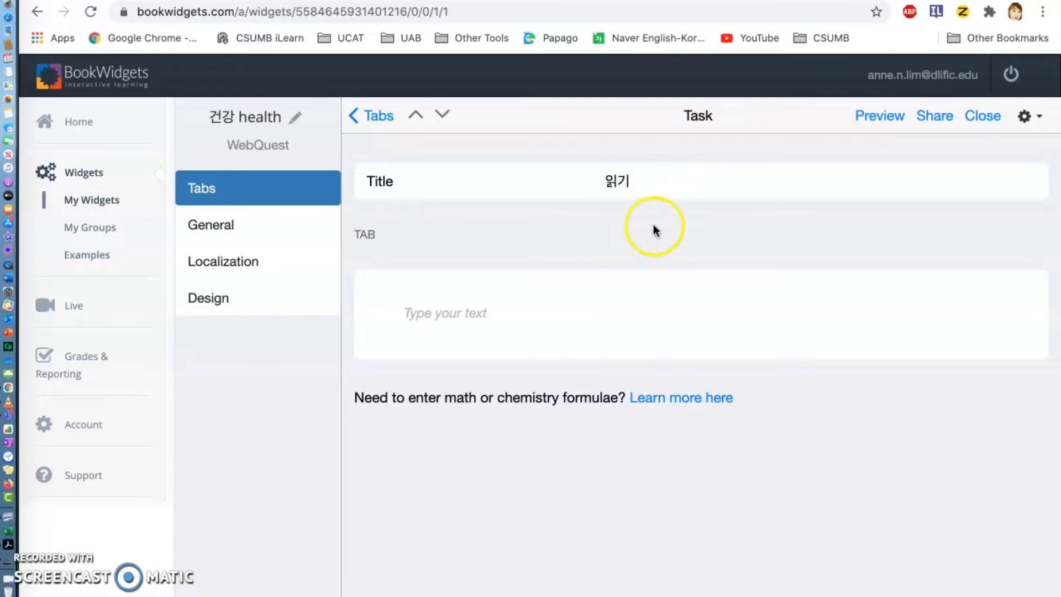
click(516, 315)
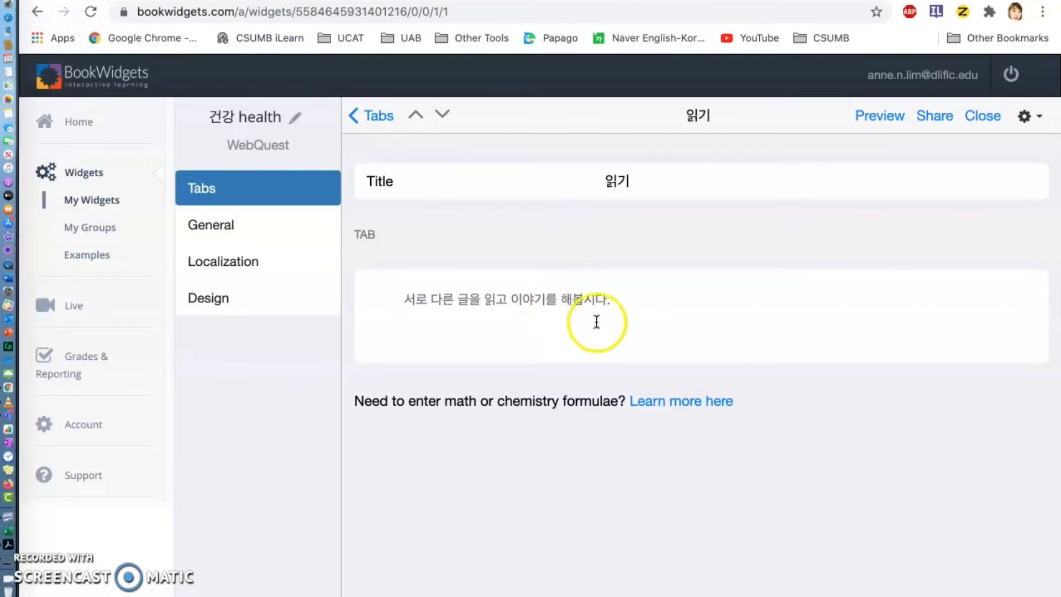
drag(618, 299, 390, 299)
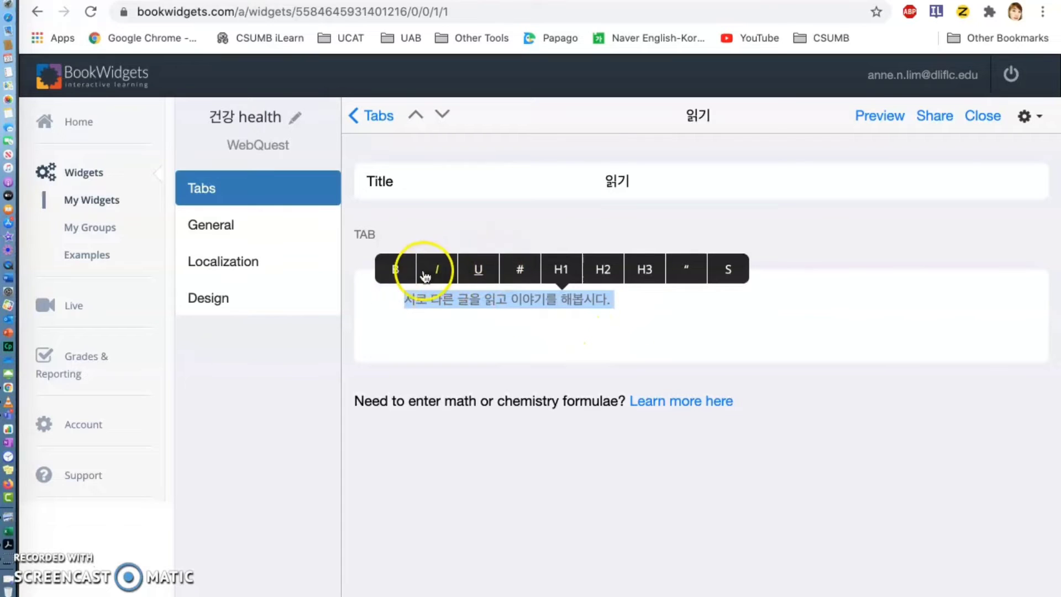
click(396, 269)
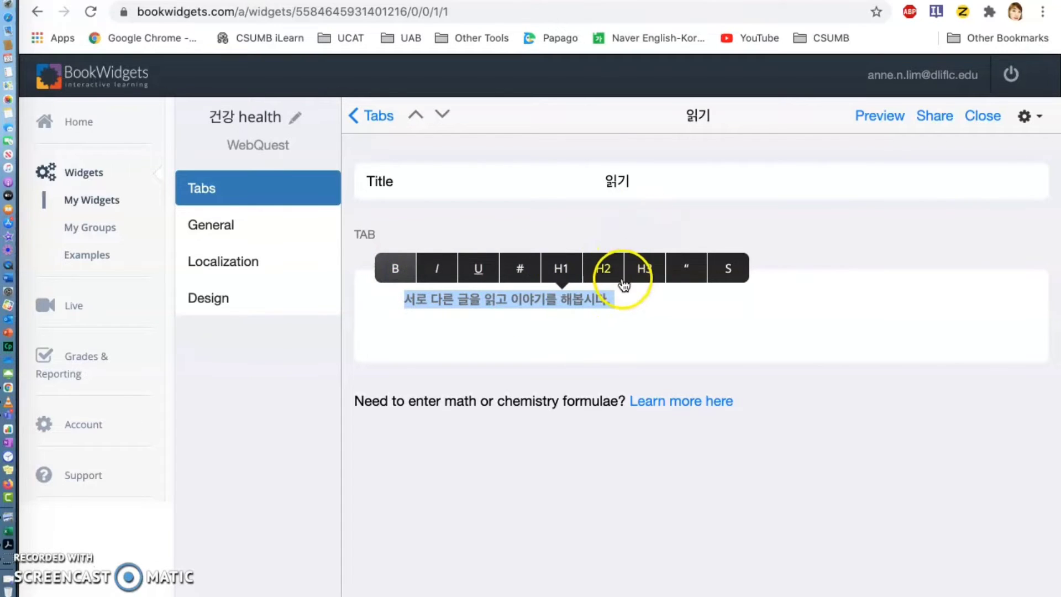
click(604, 268)
click(791, 320)
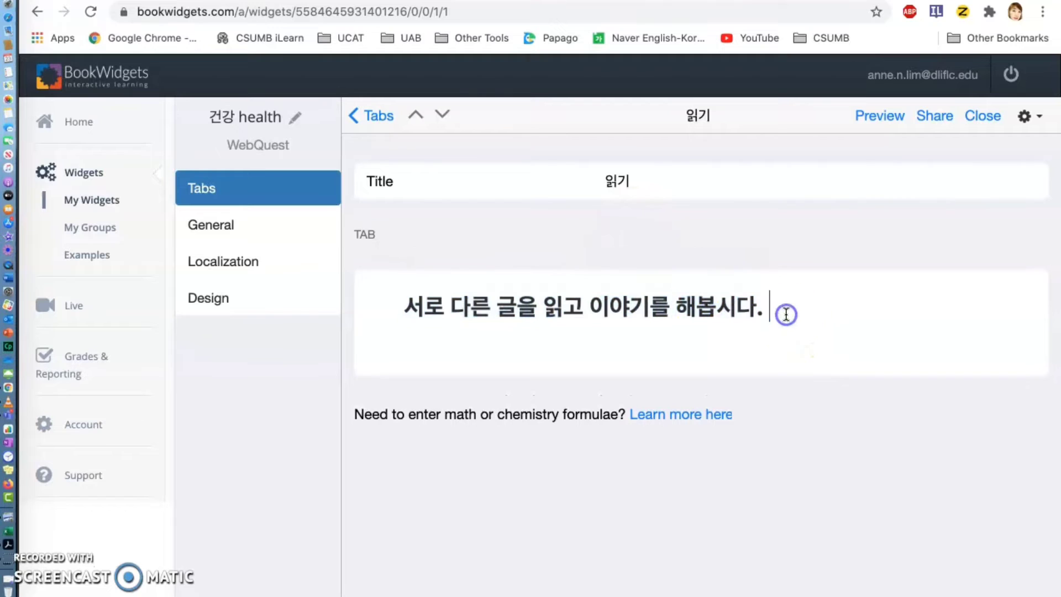
Add the lines 그룹 1 and 그룹2 below the heading in the 읽기 tab.
key(Return)
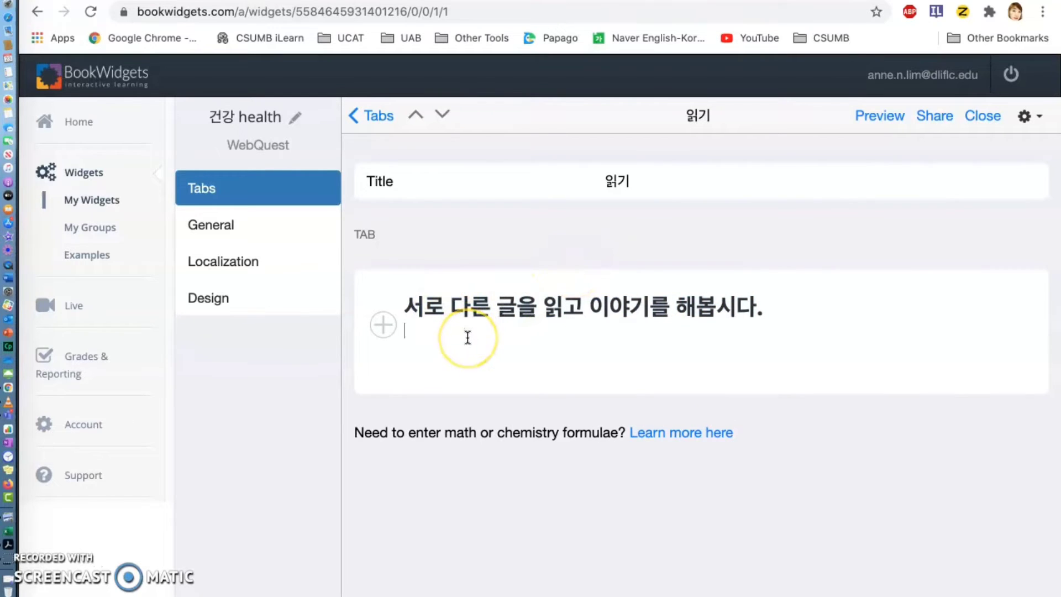
text(ㄱㅡ룹)
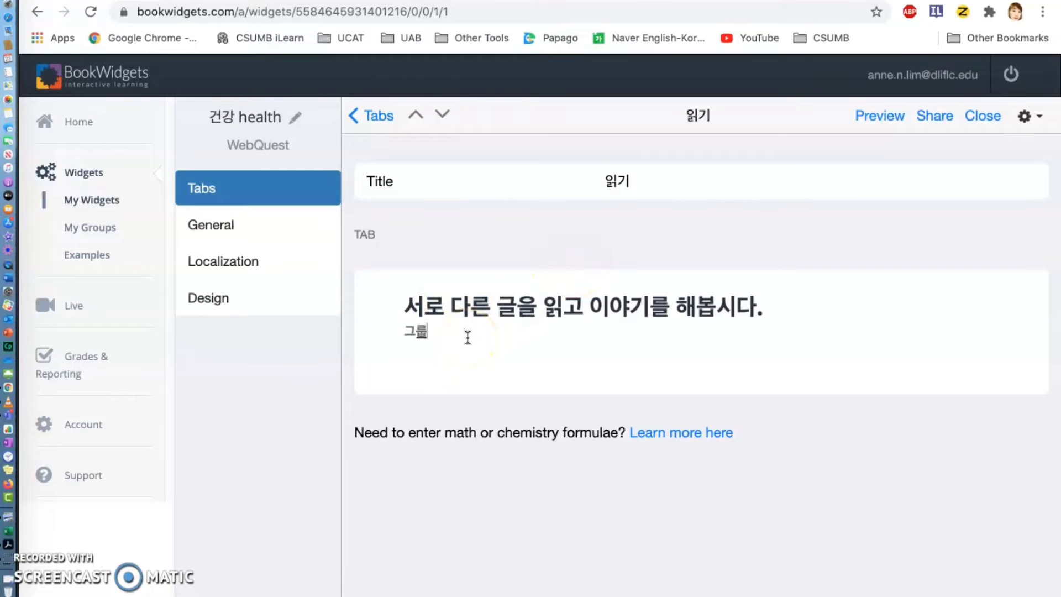
text(1)
key(Return)
text(그룹2)
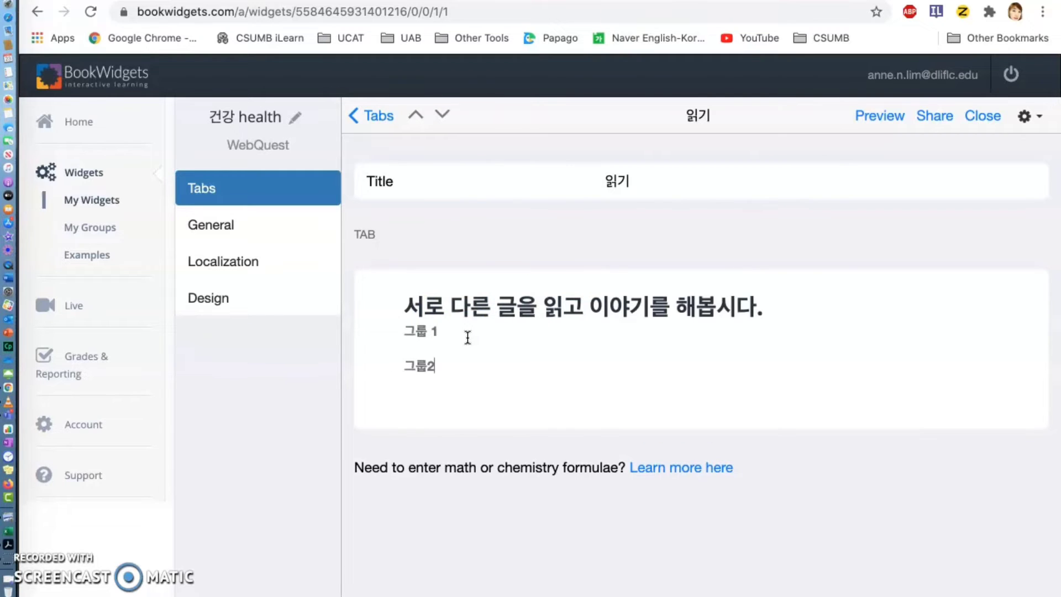
key(Return)
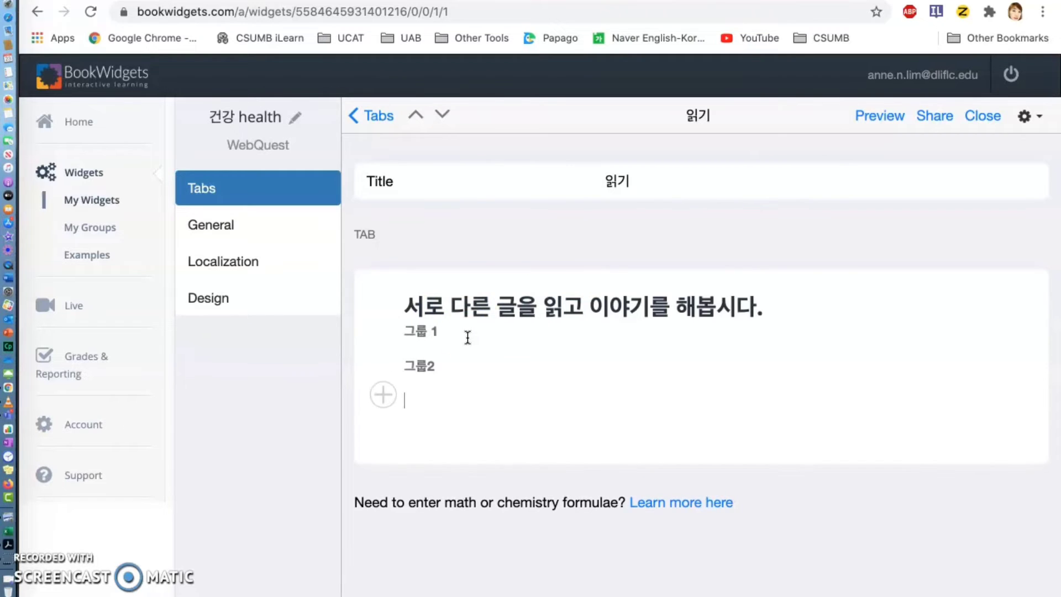
Turn the 그룹 1 and 그룹2 lines into sections.
drag(449, 334, 409, 334)
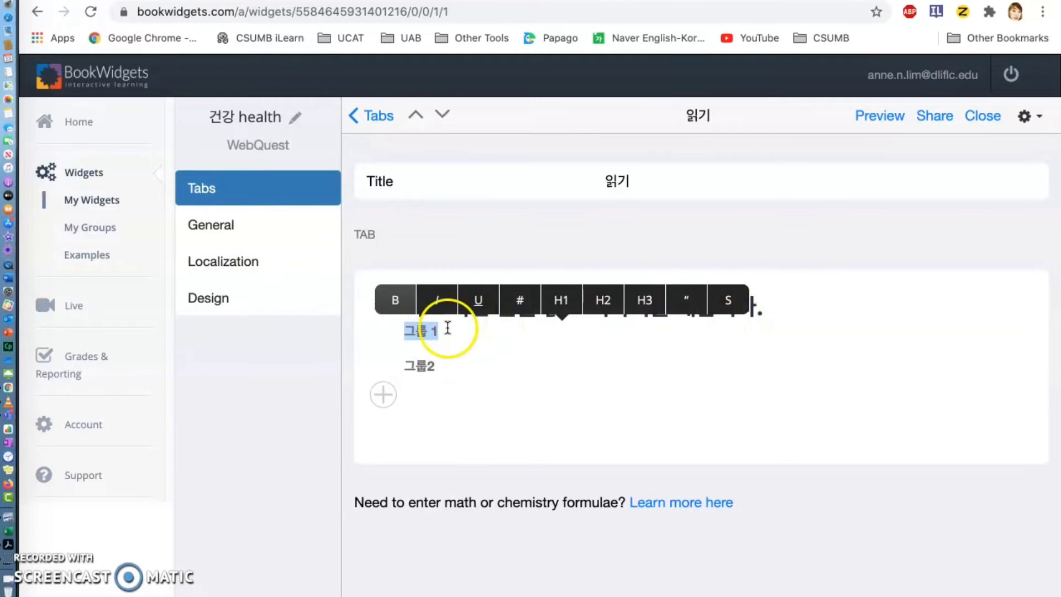
click(738, 305)
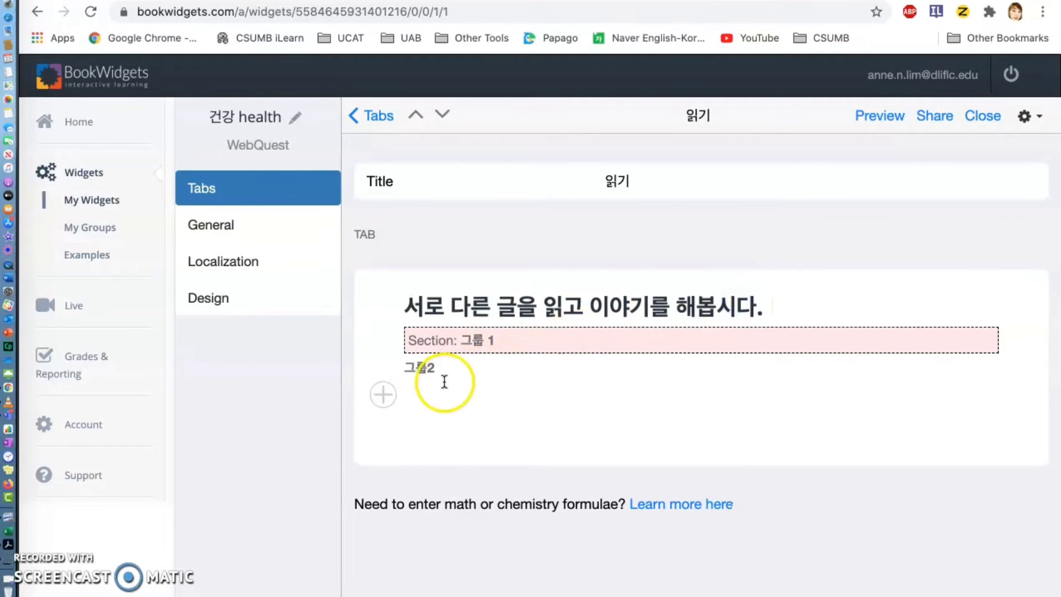
drag(441, 368, 409, 368)
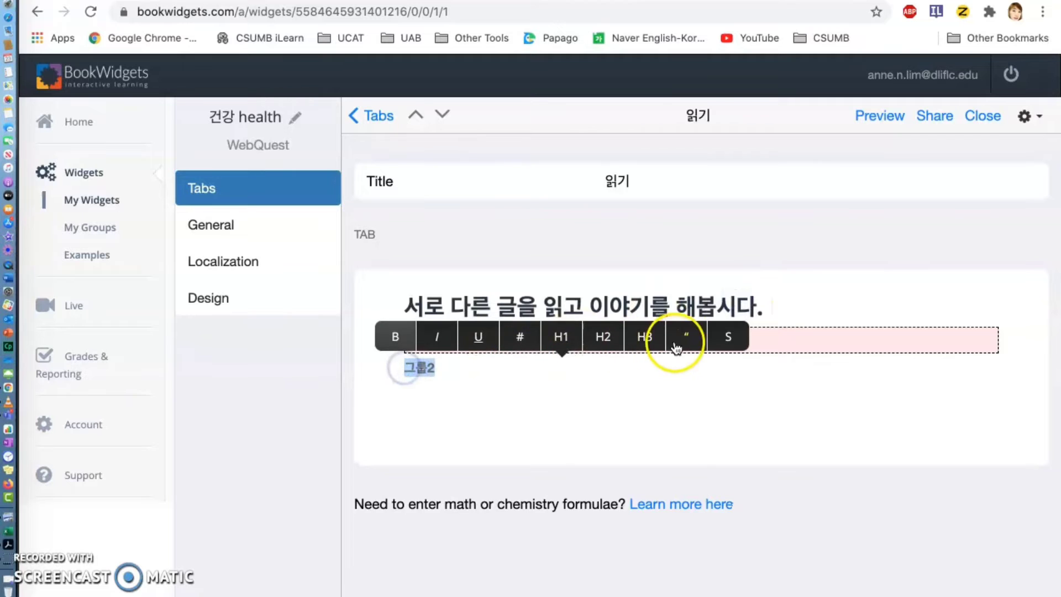
click(728, 334)
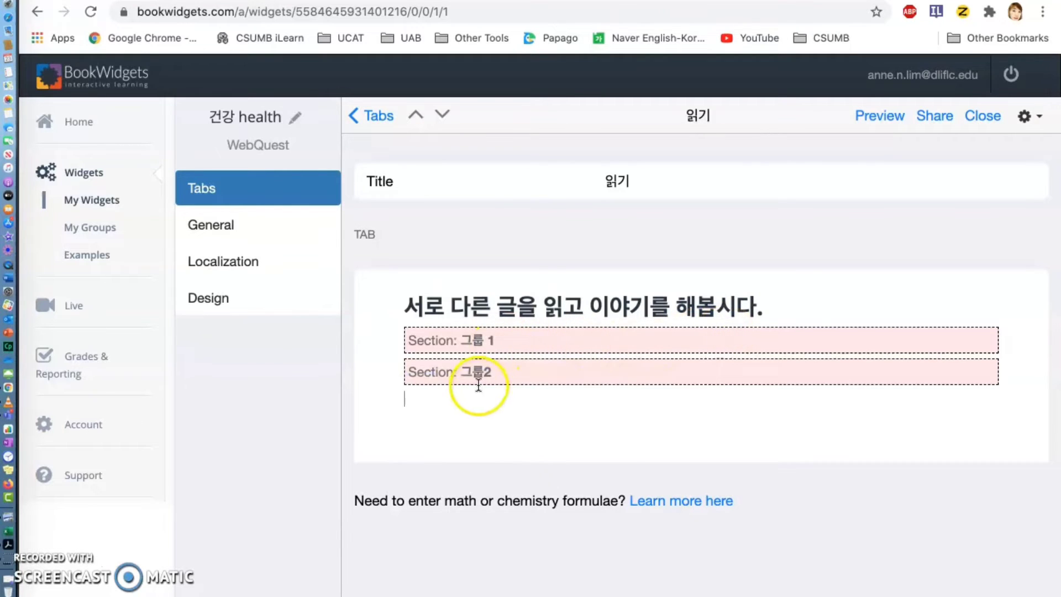
Insert the Desktop image "Screen Shot 2021-01-23 at 1.08.39 PM" on a new line under the 그룹 1 section.
click(508, 341)
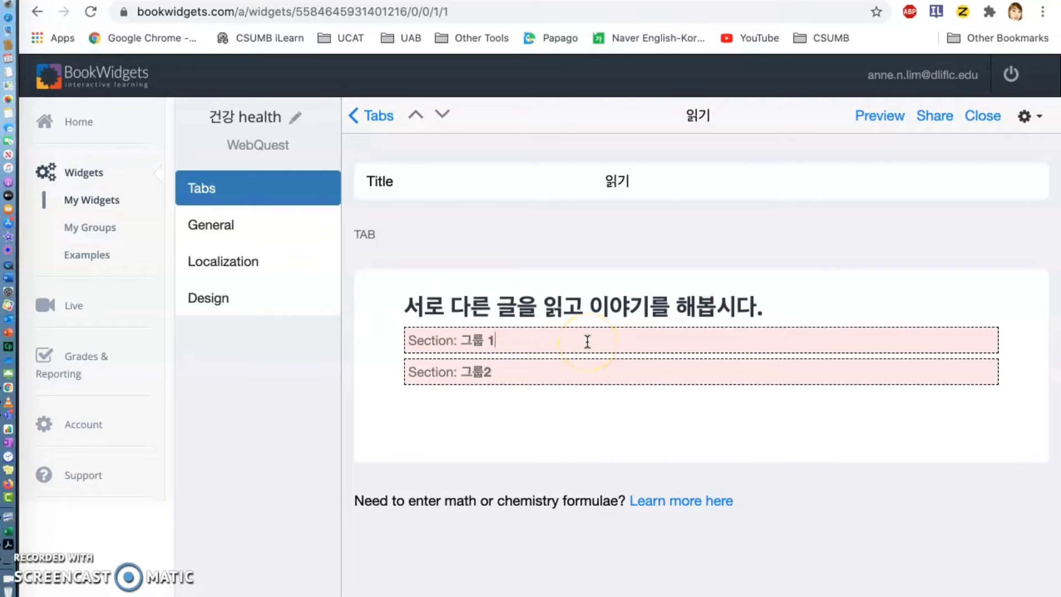
key(Return)
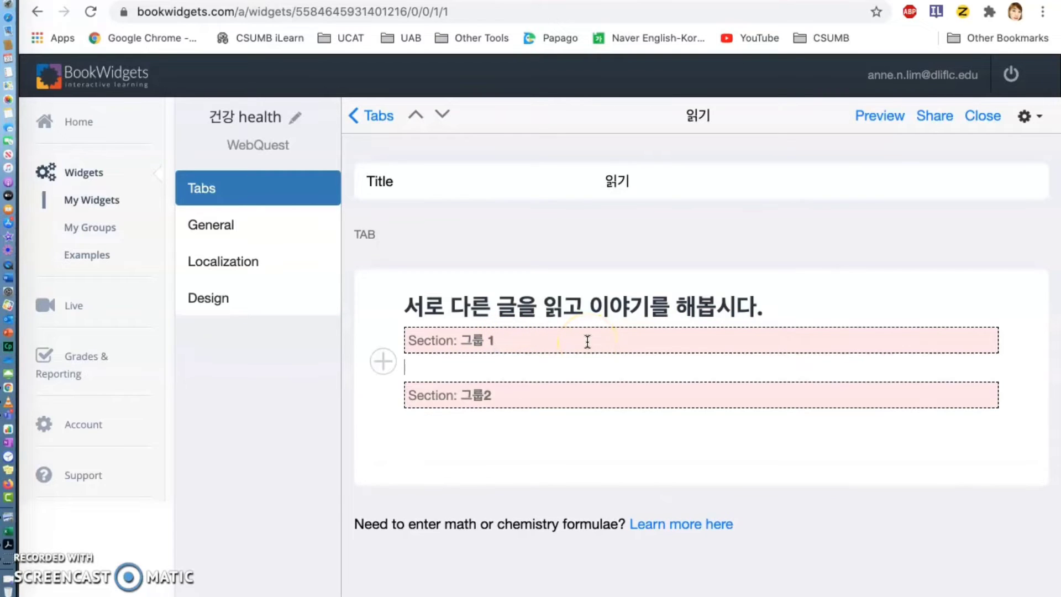
click(384, 362)
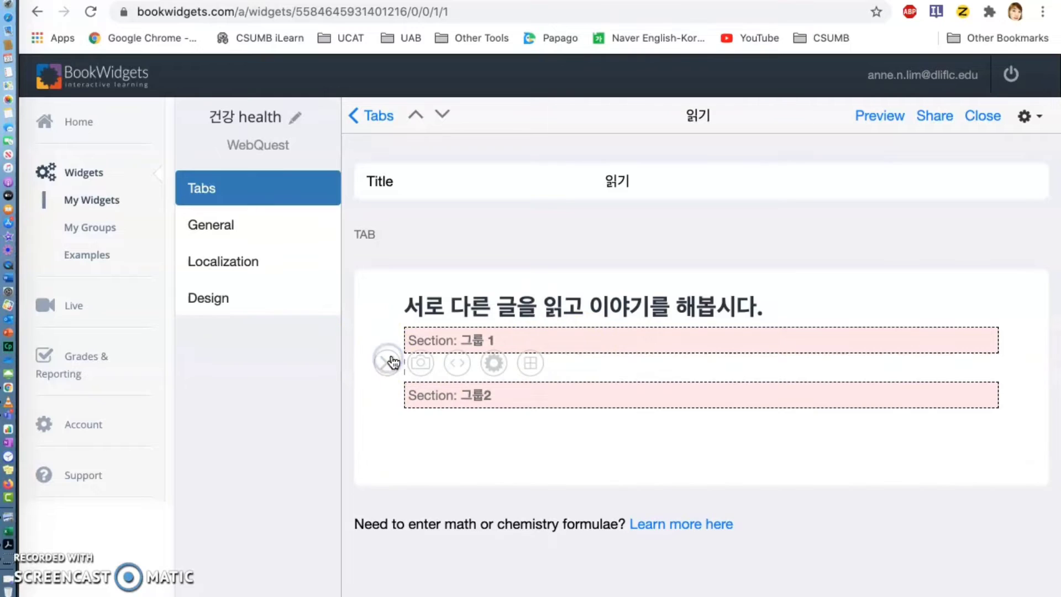
click(407, 365)
click(423, 365)
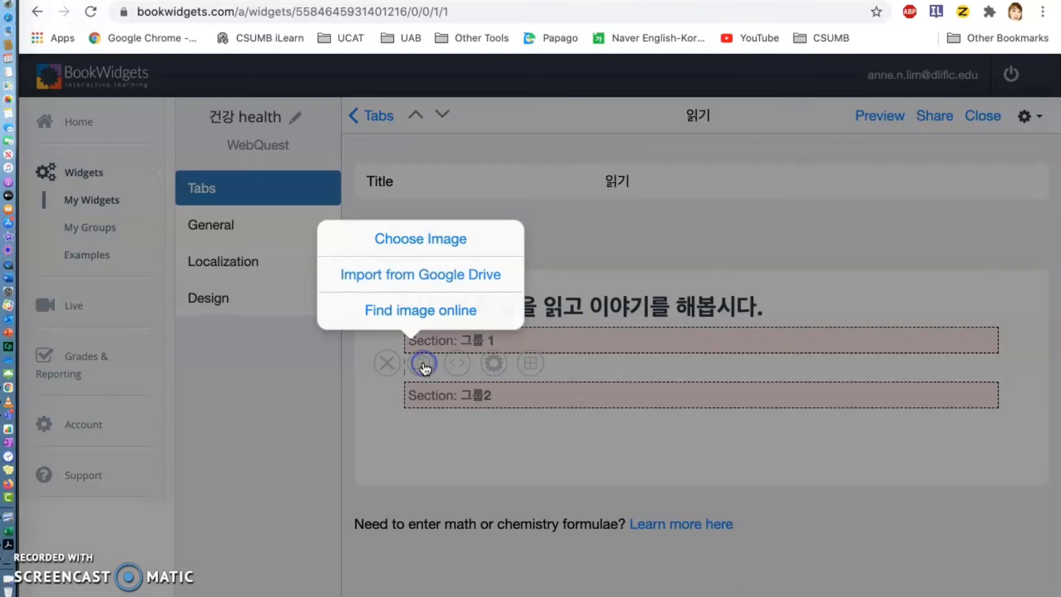
click(451, 238)
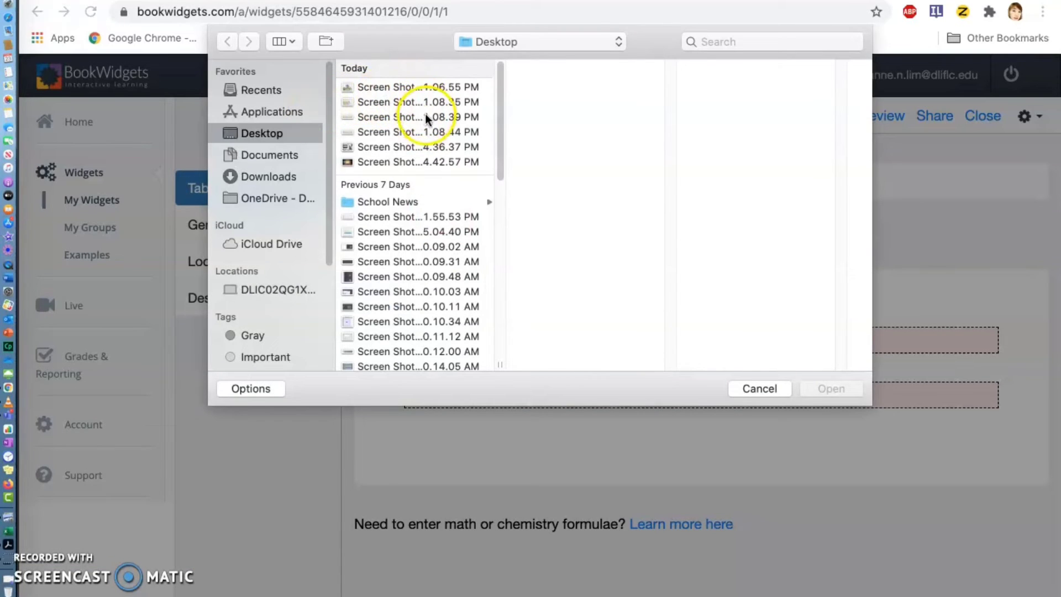
click(426, 114)
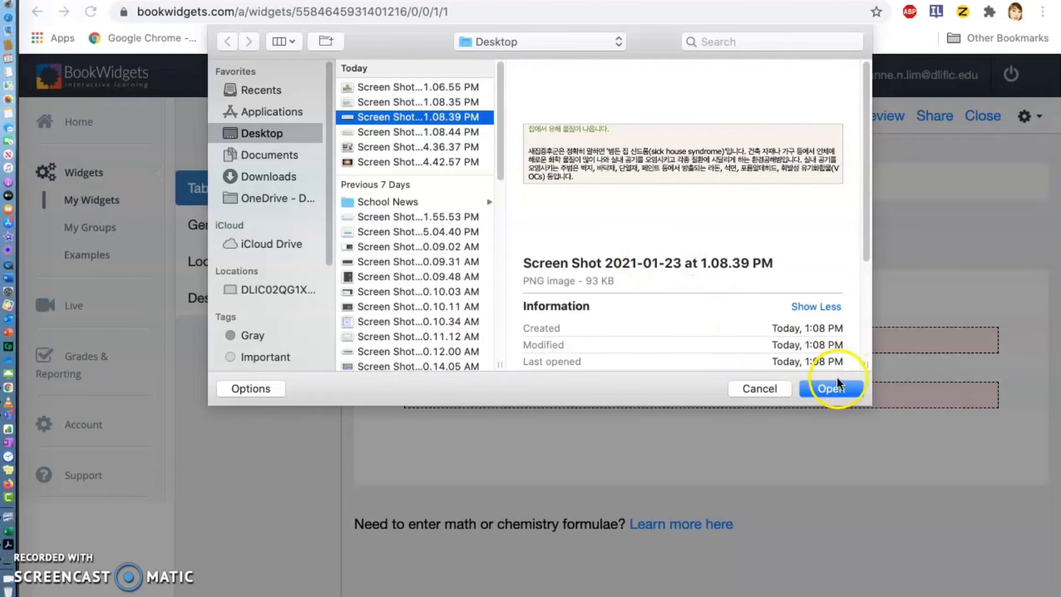
click(838, 383)
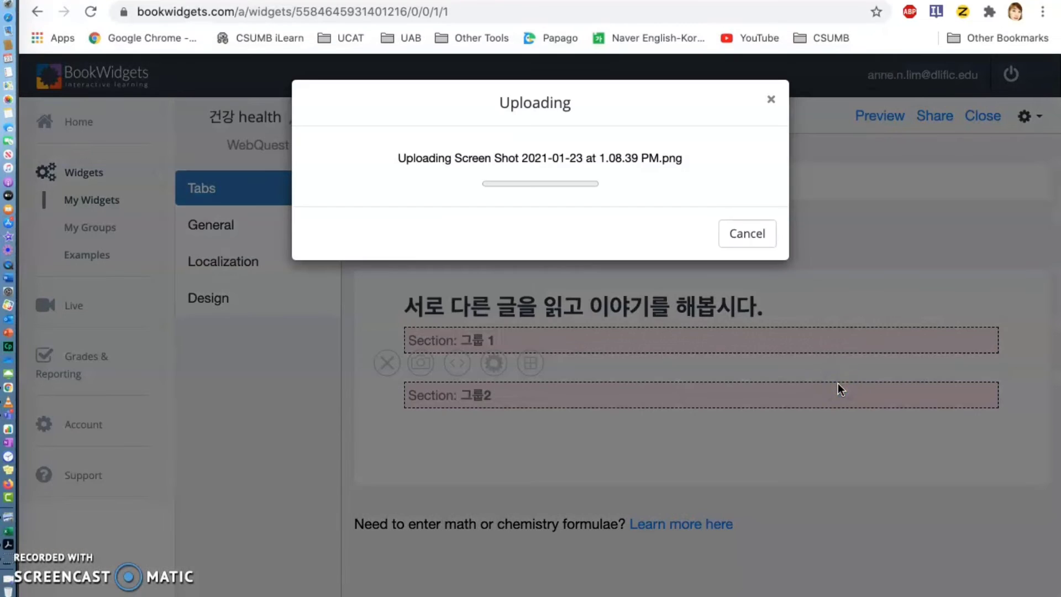
click(781, 362)
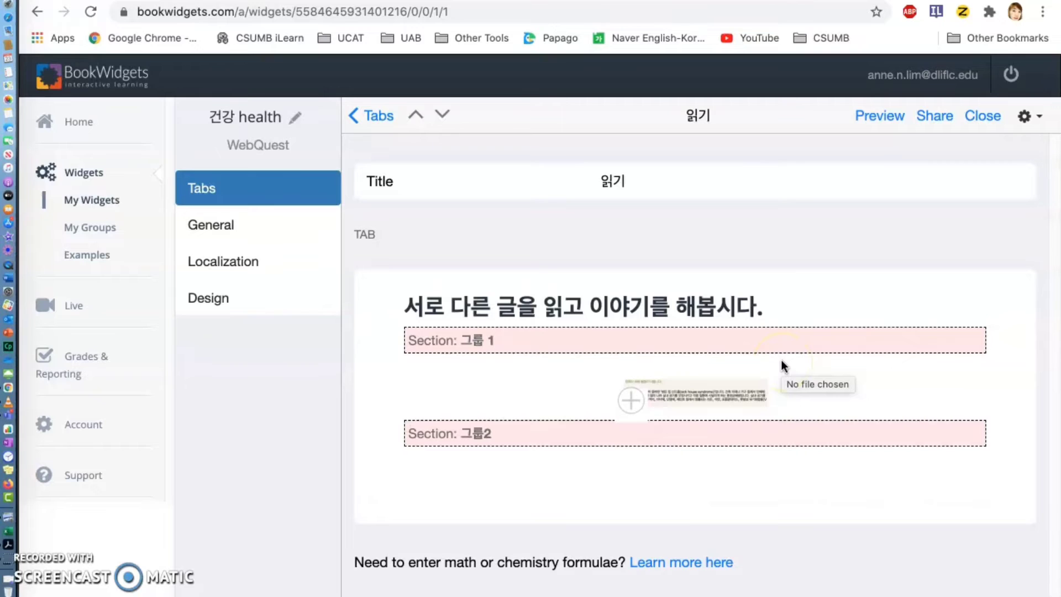
Switch to the goodclean.kr page and copy the numbered symptoms ① to ⑦ under WHO가 지정한 새집증후군 증상.
click(580, 433)
click(498, 466)
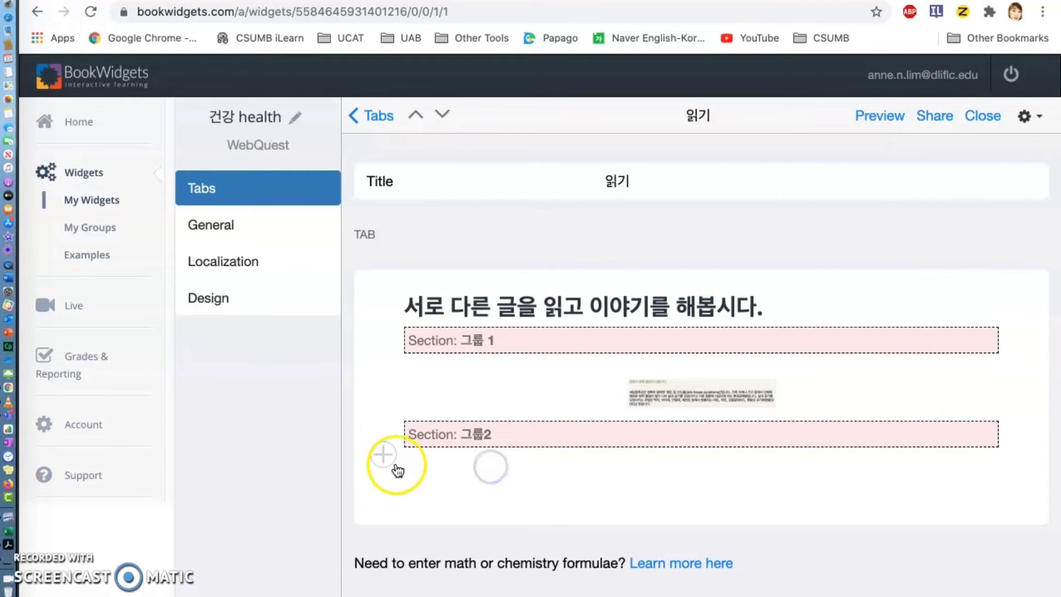
click(433, 466)
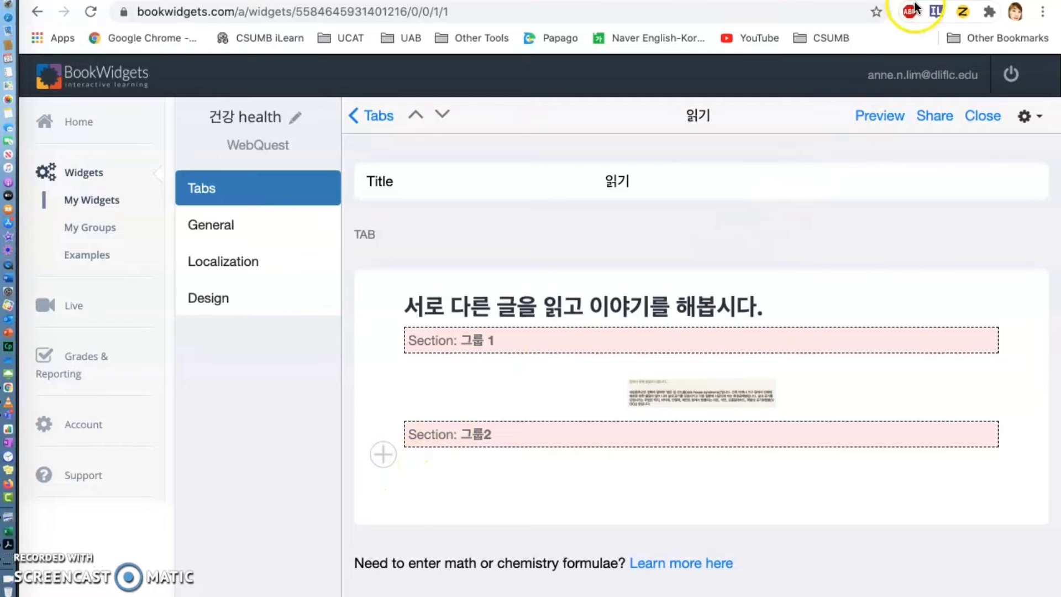
key(ctrl+Tab)
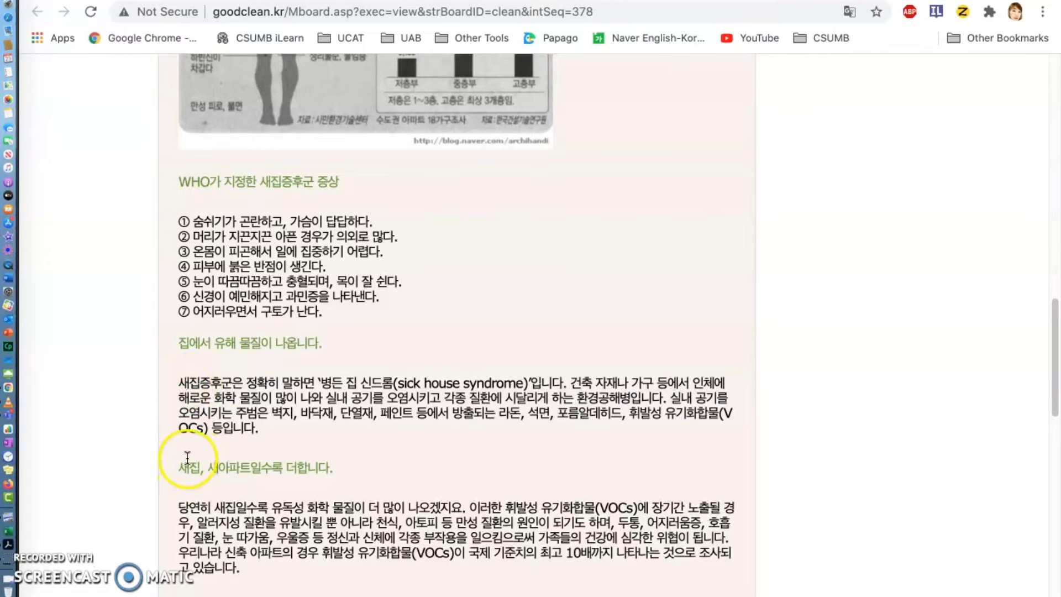
drag(179, 217, 351, 308)
key(super+c)
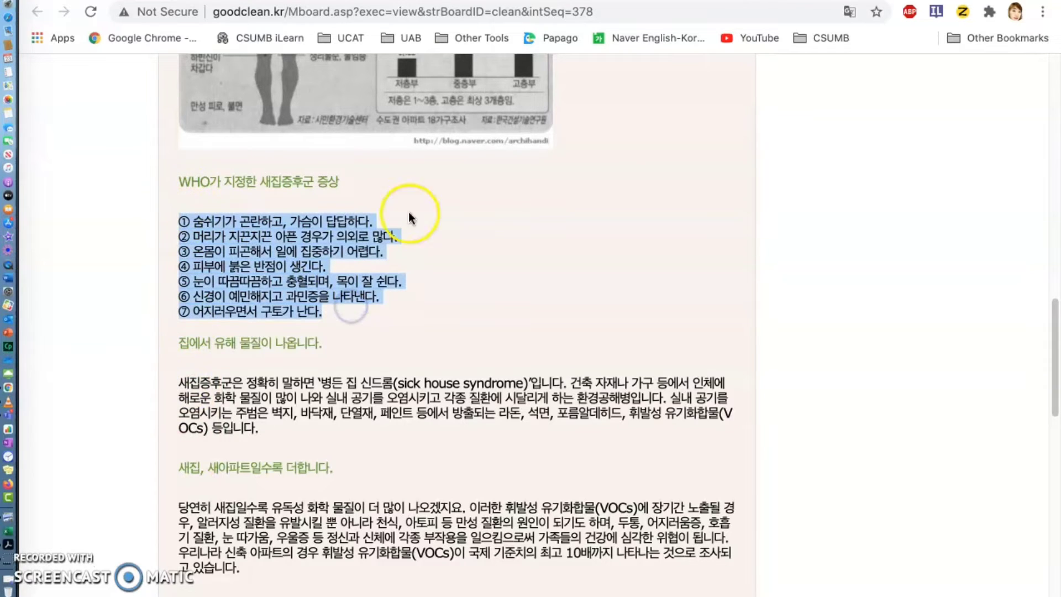
Return to the BookWidgets editor, paste the copied symptom list under the 그룹2 section and review the tab content.
key(ctrl+Tab)
click(495, 476)
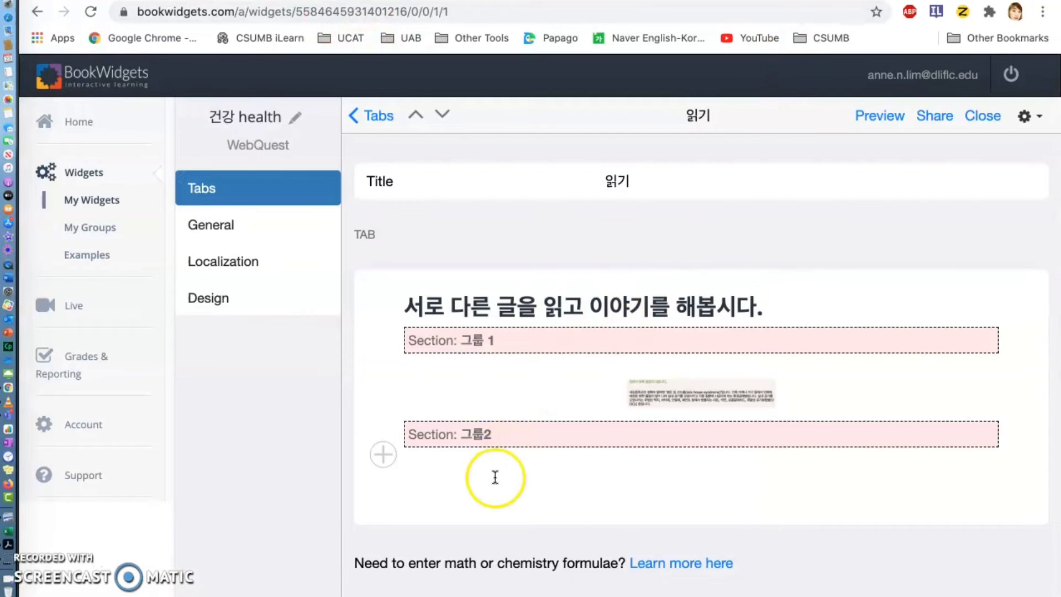
key(super+v)
scroll(678, 444, down, 3)
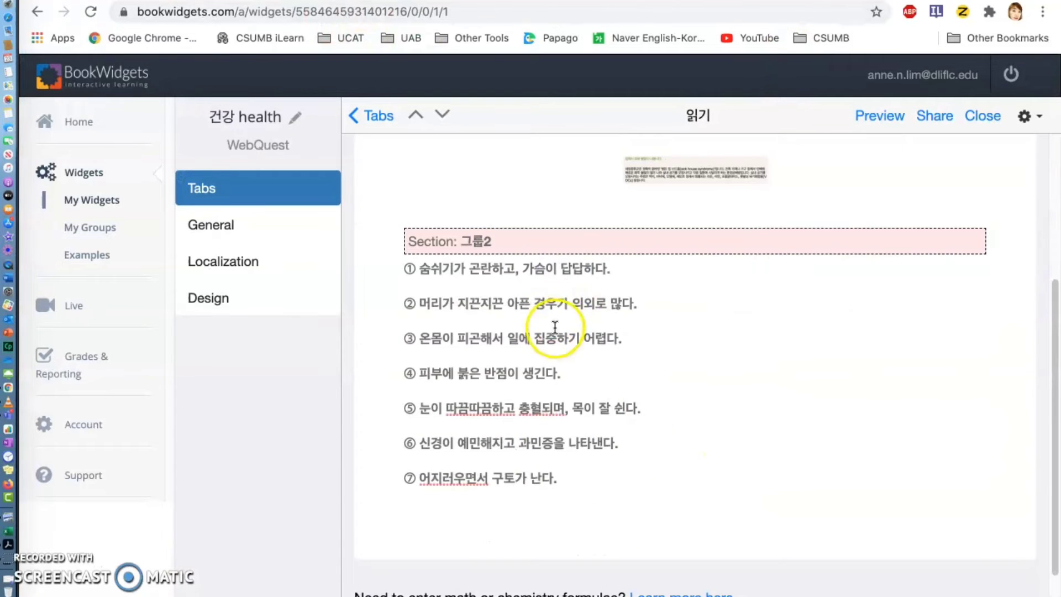
scroll(603, 367, up, 1)
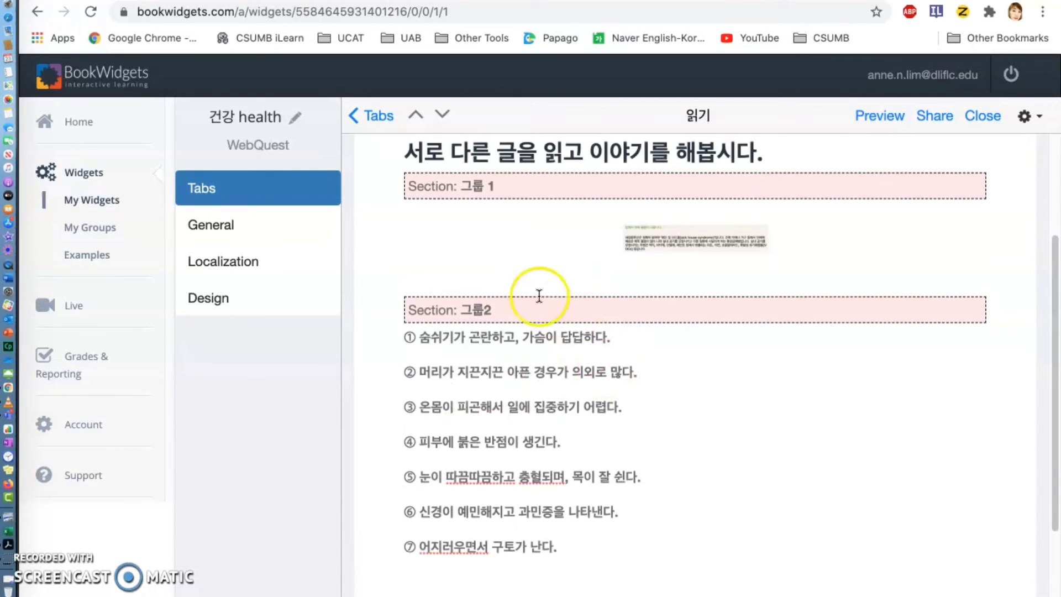
scroll(870, 253, down, 1)
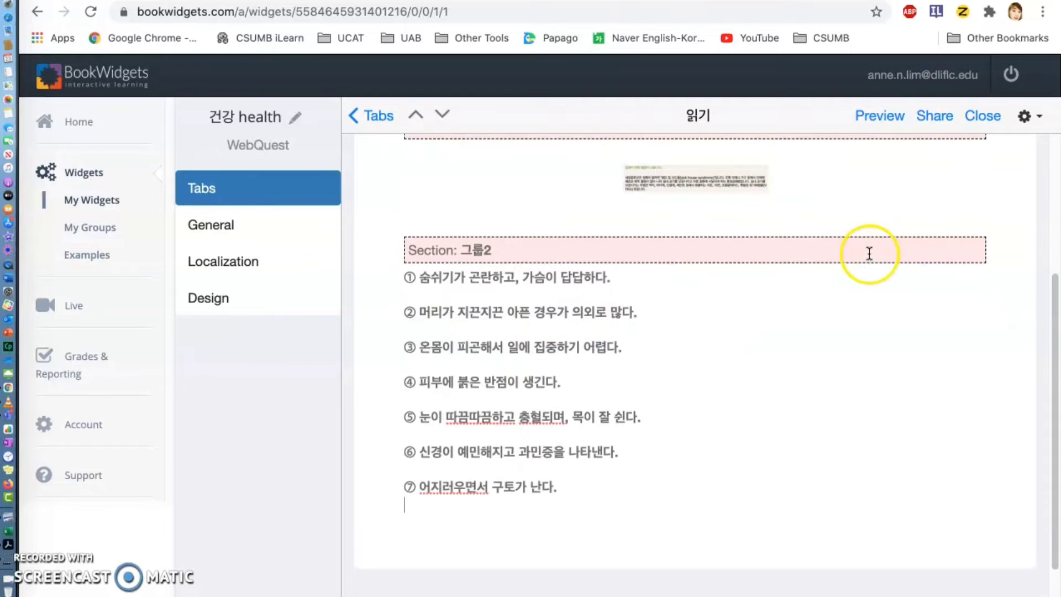
Preview the lesson as a student, checking the Introduction images and the 그룹 1 and 그룹2 sections of 읽기, and close the preview.
click(883, 116)
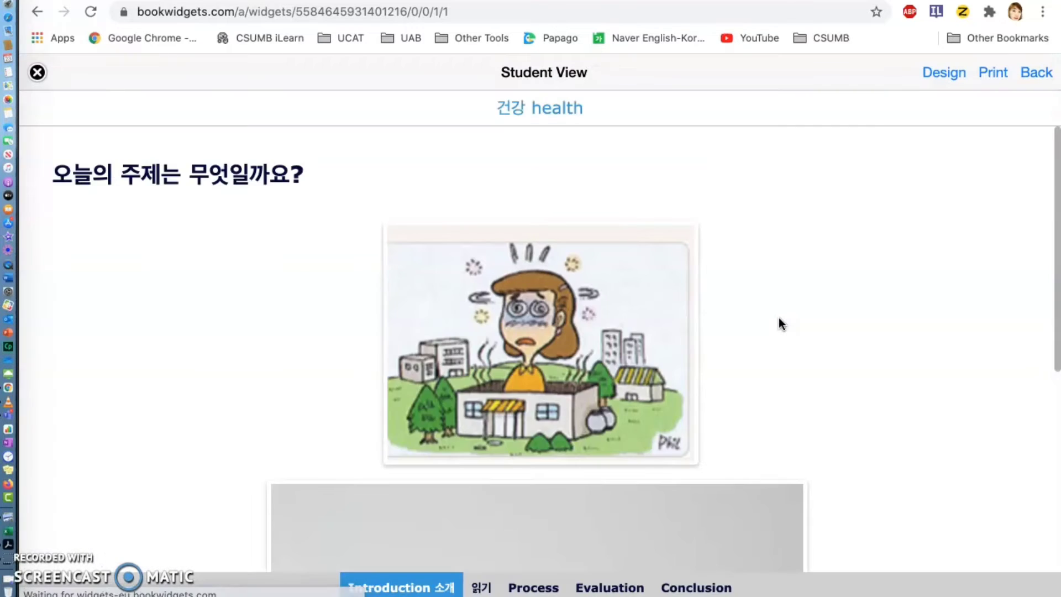
scroll(554, 525, down, 5)
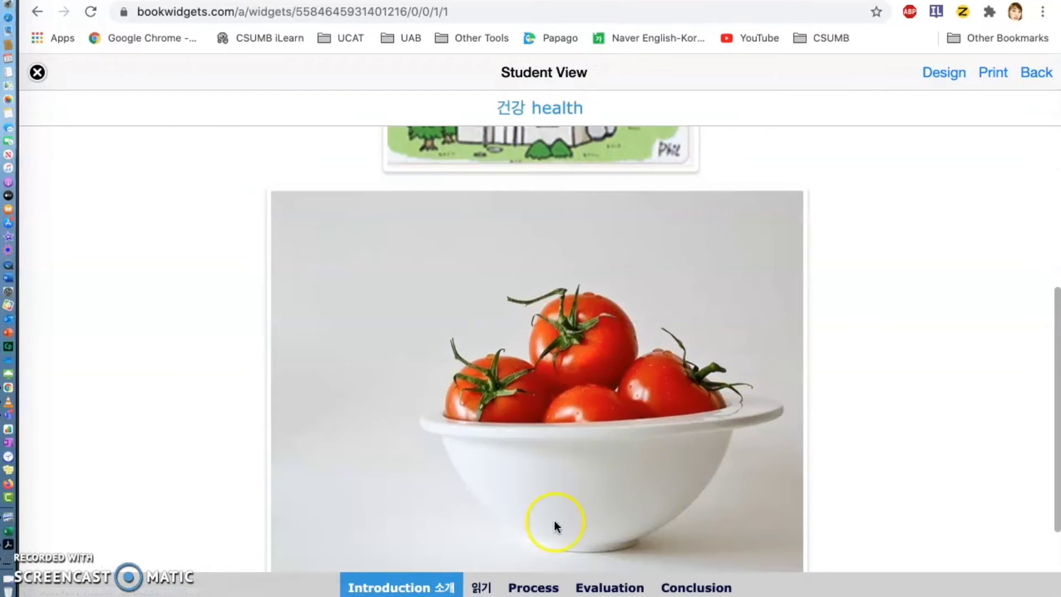
click(481, 588)
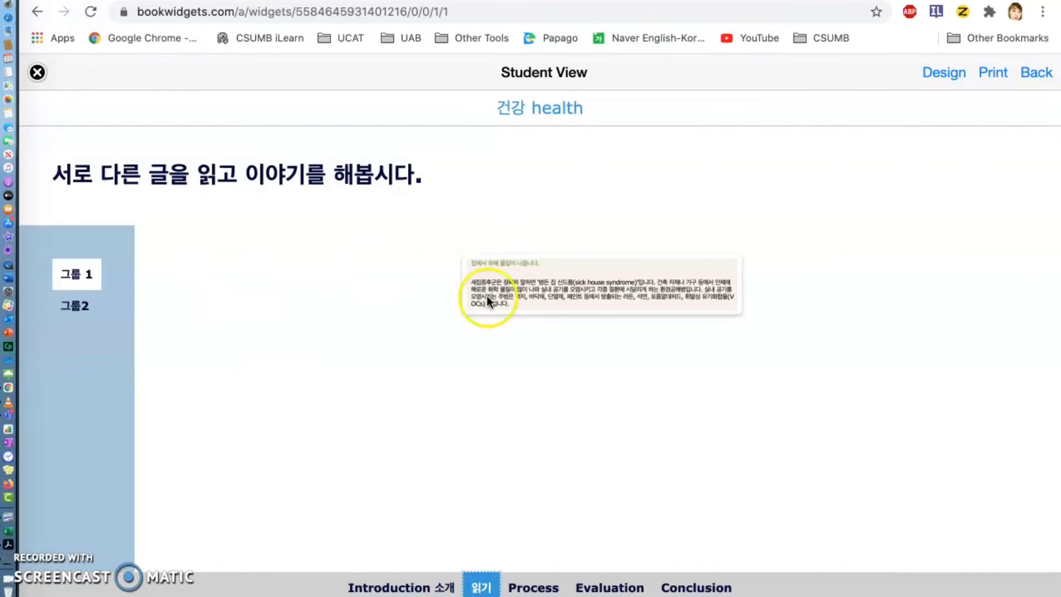
click(77, 305)
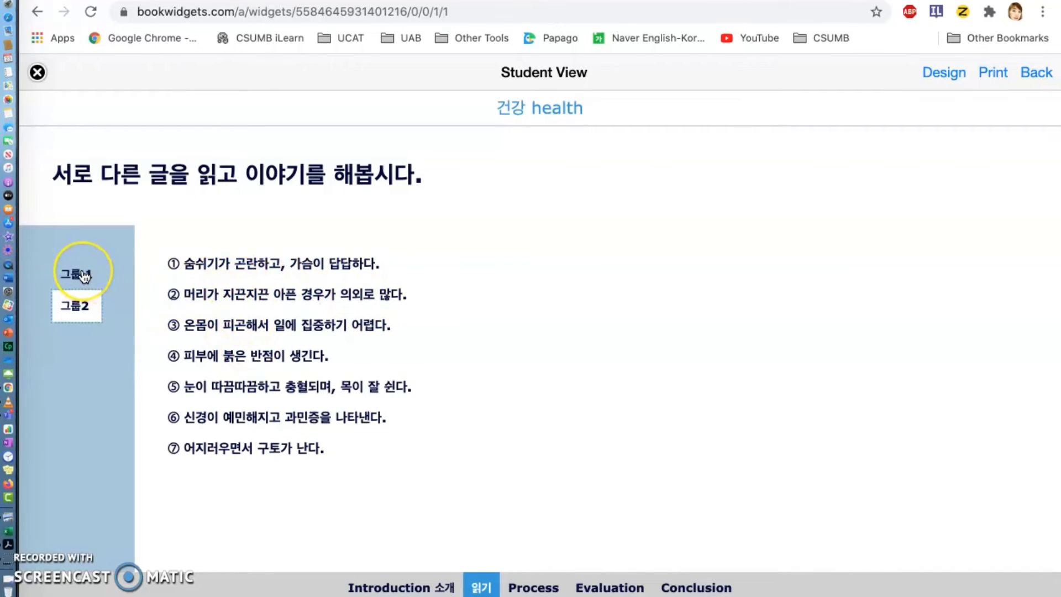
click(37, 75)
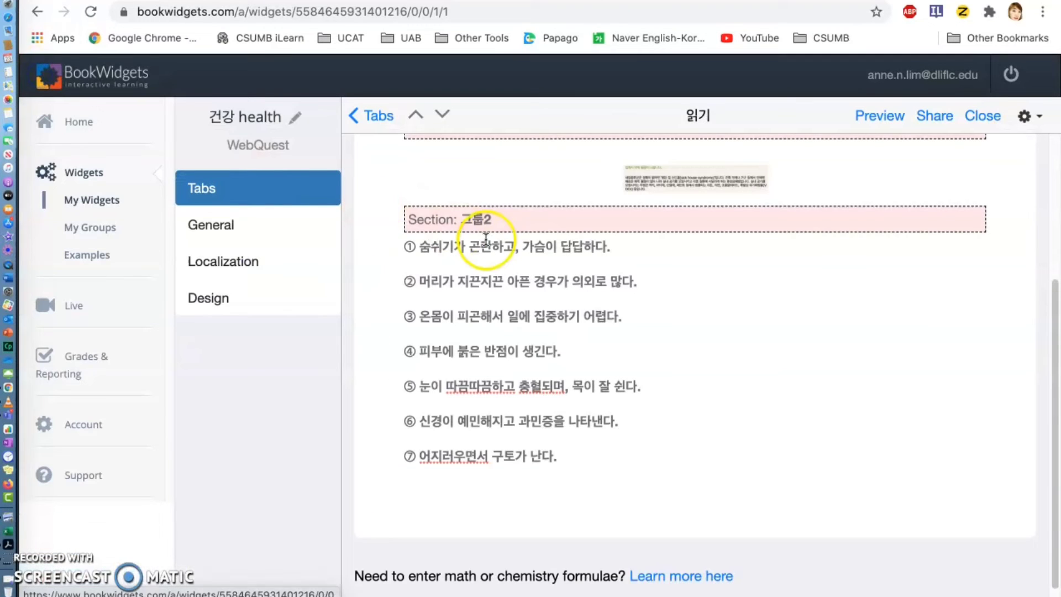
Go to the Process tab of the lesson and change its title to 비디오 보기.
click(444, 114)
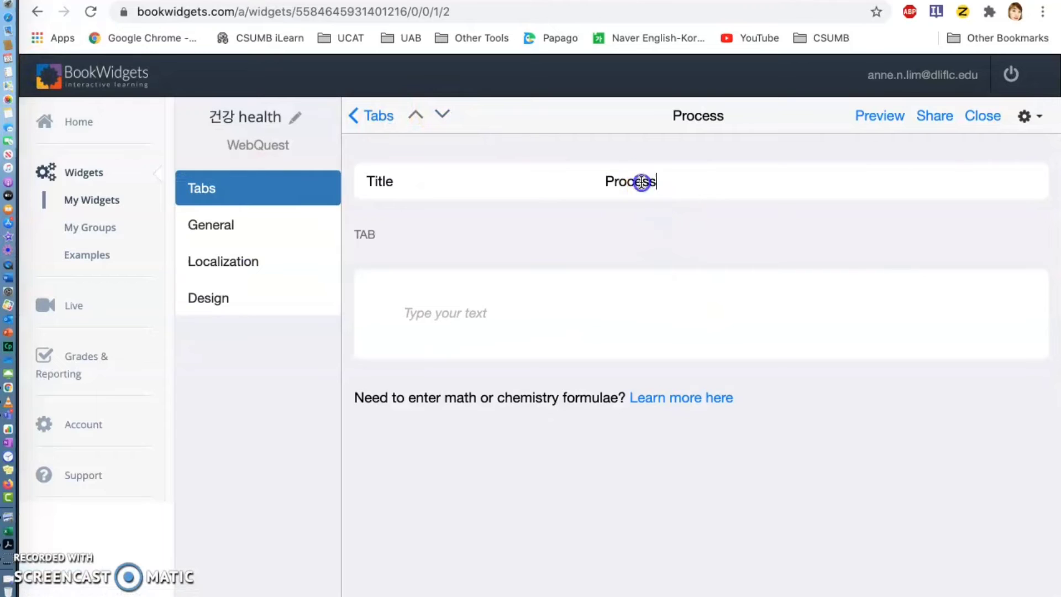
drag(639, 181, 581, 186)
text(비디오 보기)
Enter 비디오를 보고 서로 토론해봅시다. as the tab text, format it as an H2 heading and start a new line below.
click(511, 290)
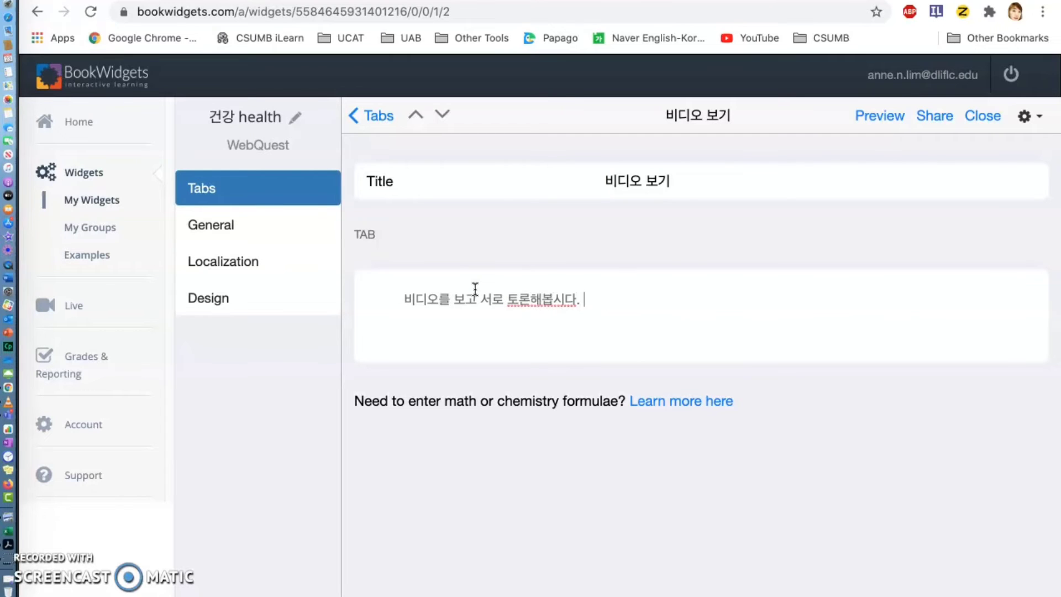
drag(597, 293, 403, 298)
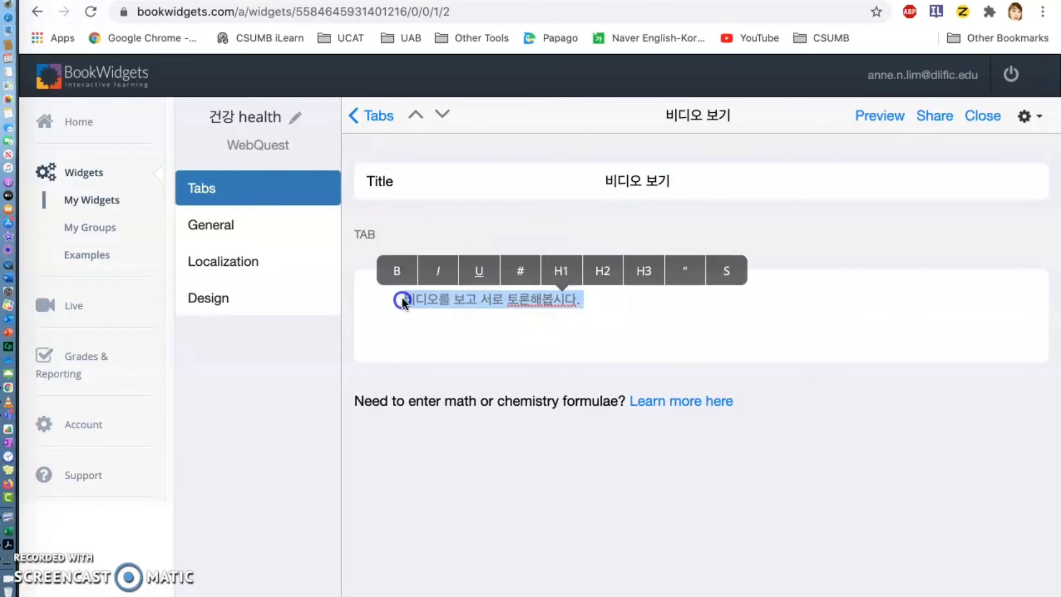
click(608, 270)
click(718, 316)
key(Return)
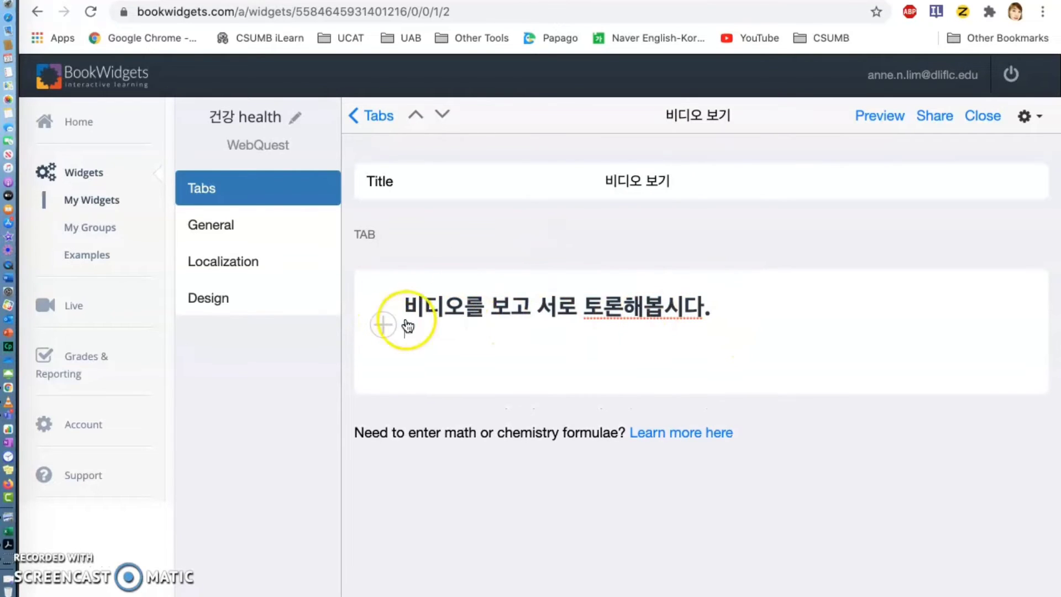
Switch to YouTube, copy the share link of the 새집증후군 video and return to the BookWidgets editor.
click(729, 1)
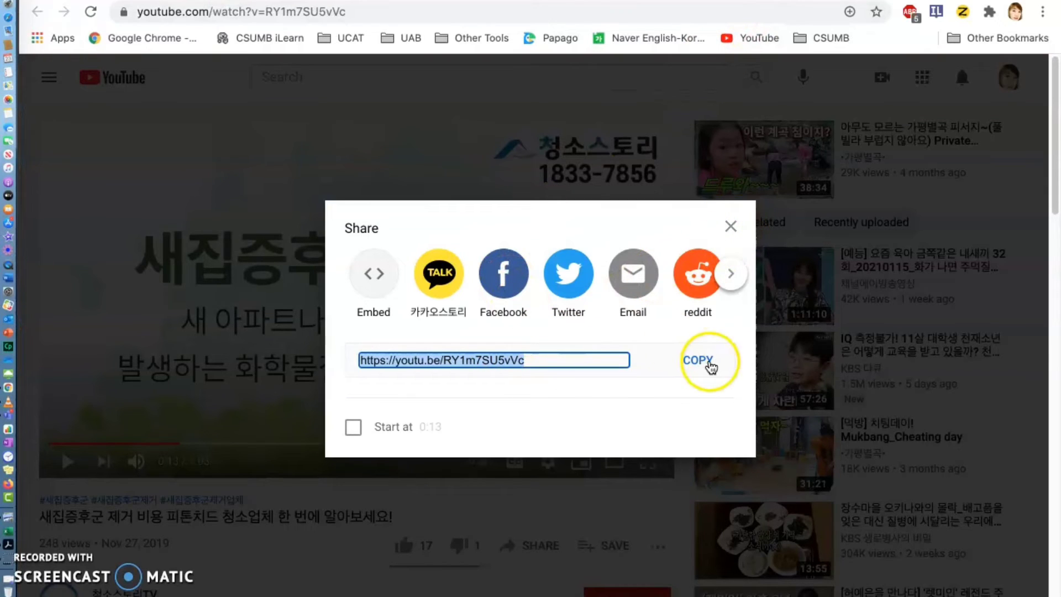
click(701, 360)
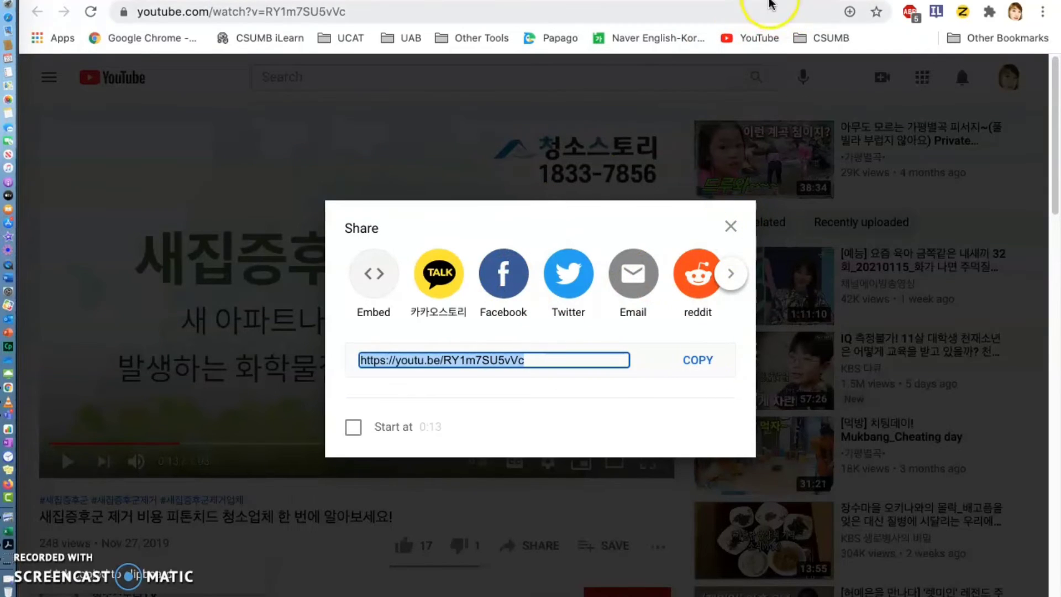
click(772, 1)
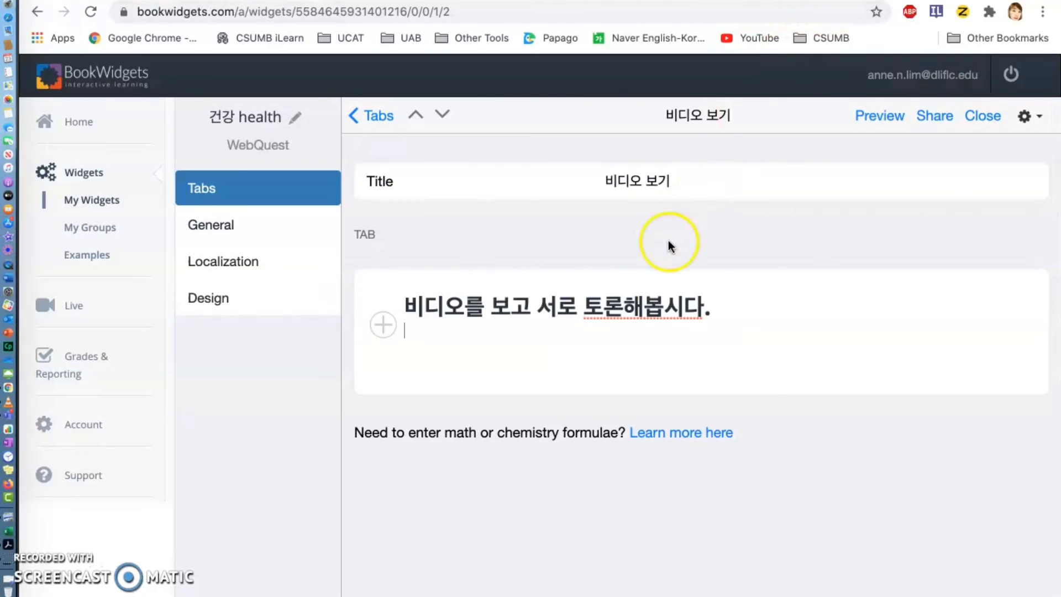
click(392, 329)
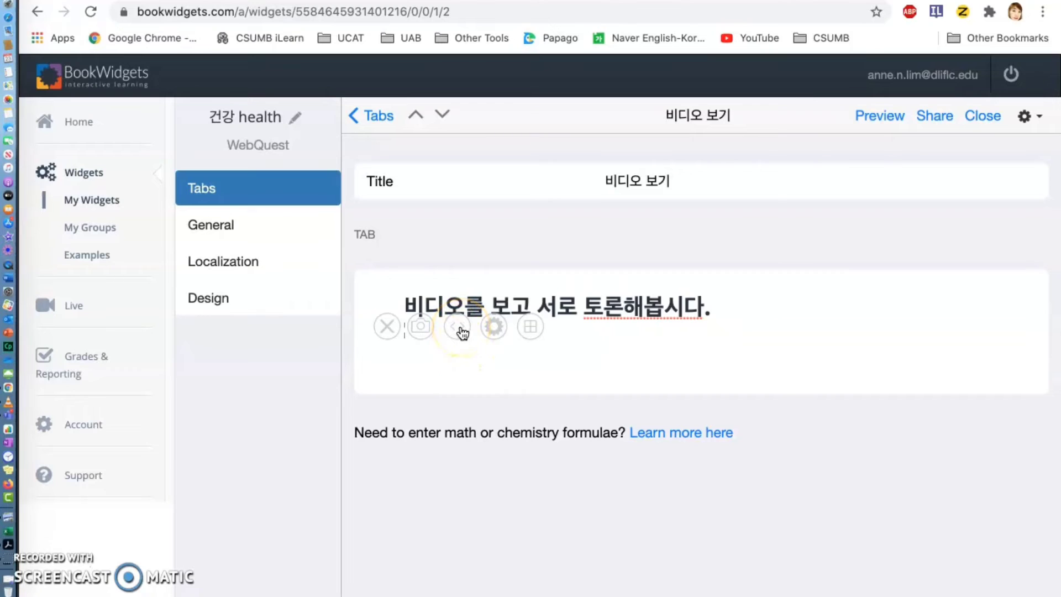
click(457, 327)
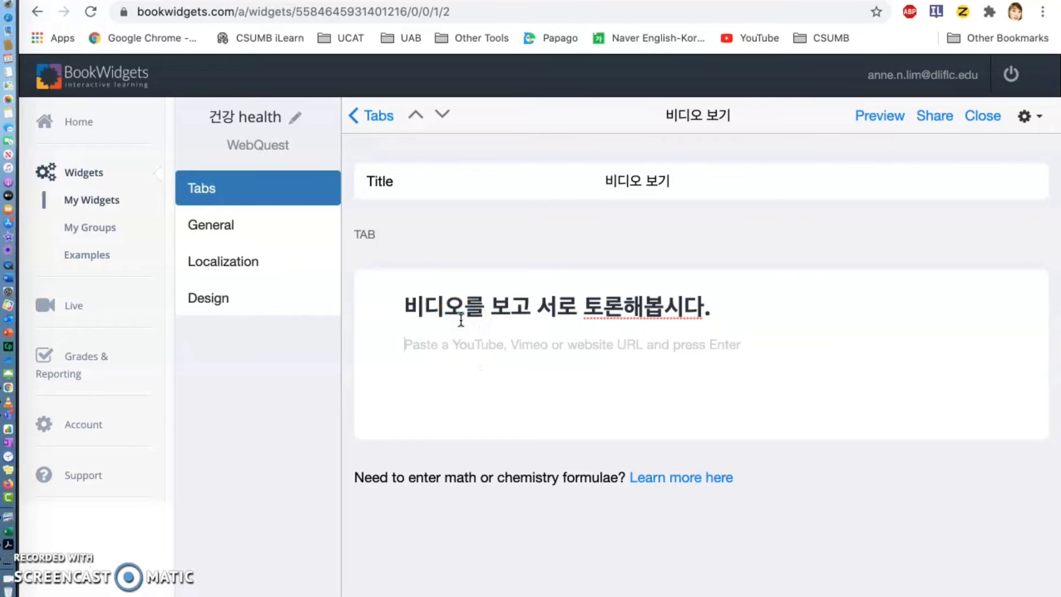
key(super+v)
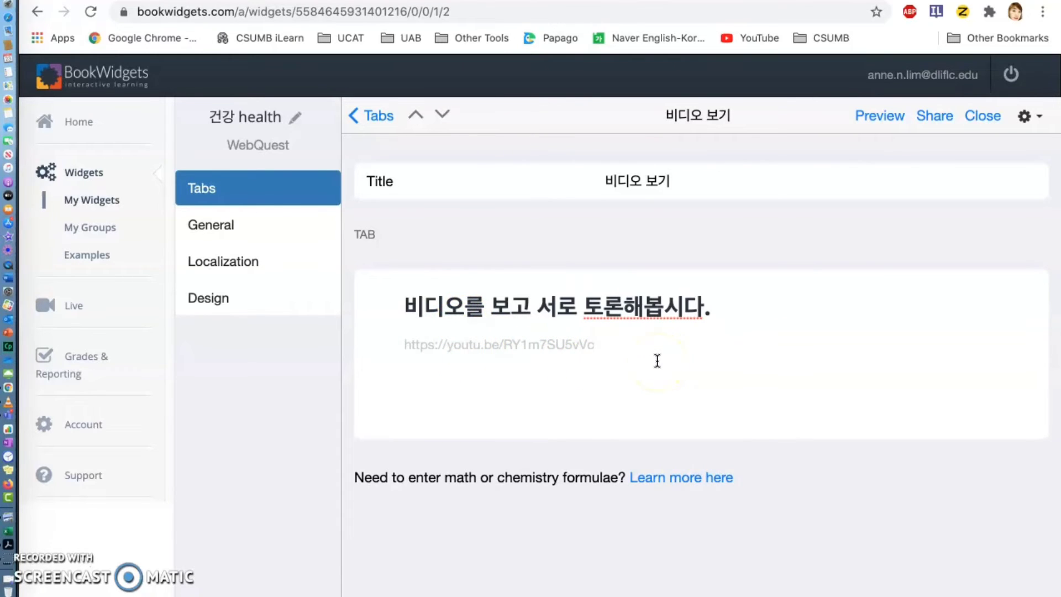
key(Return)
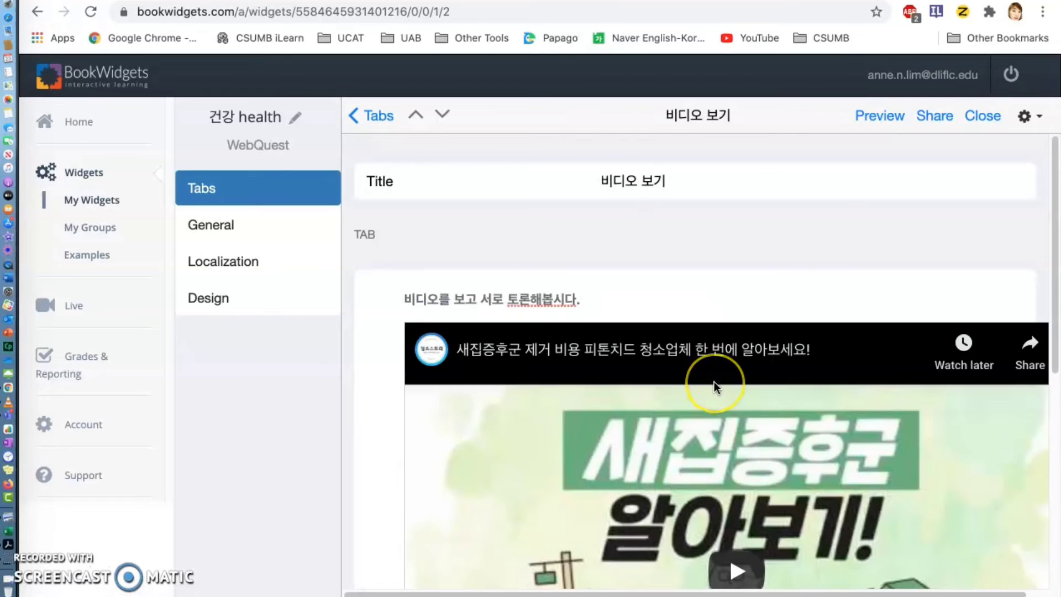
Format the line 비디오를 보고 서로 토론해봅시다. above the video as an H2 heading again and look over the tab.
scroll(714, 381, down, 3)
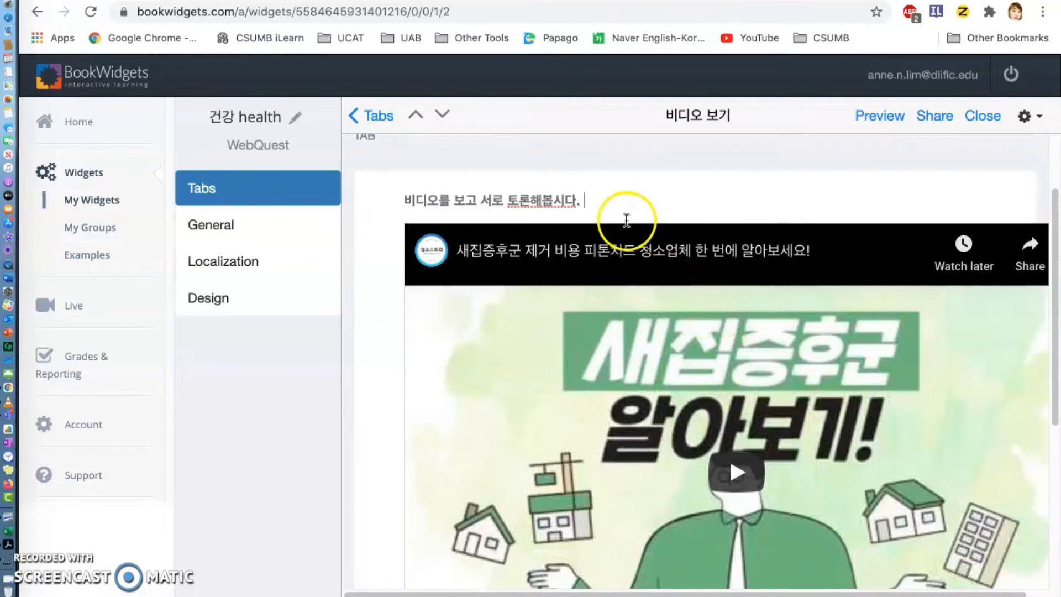
drag(580, 203, 396, 201)
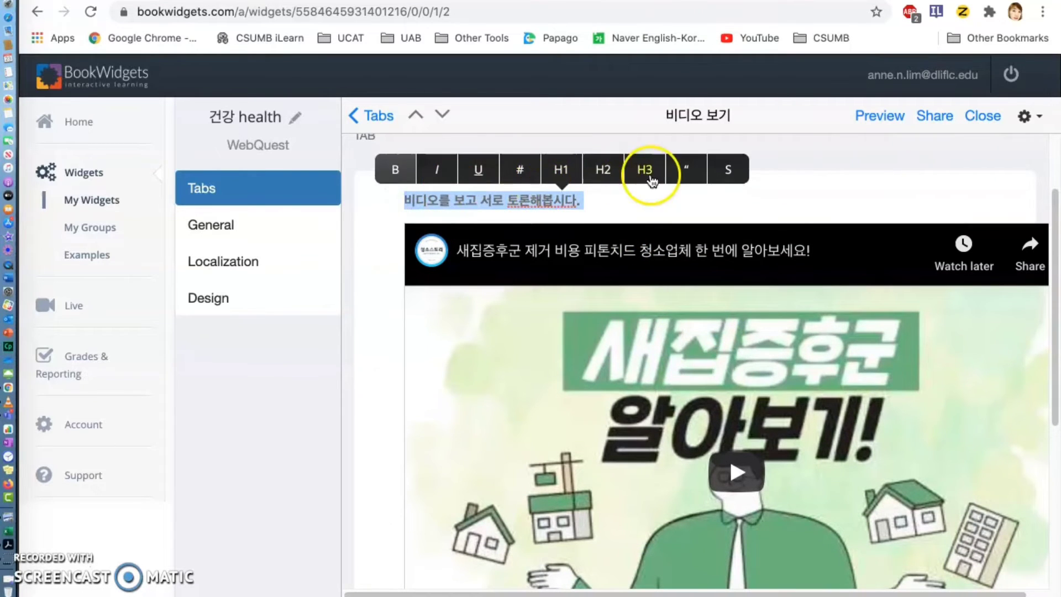
click(603, 169)
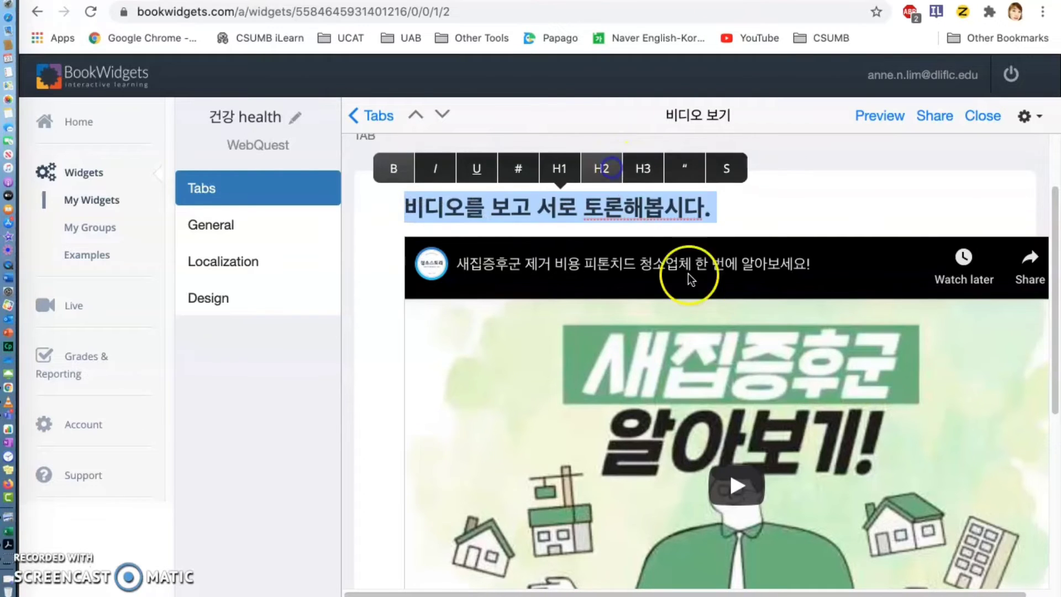
scroll(750, 409, down, 10)
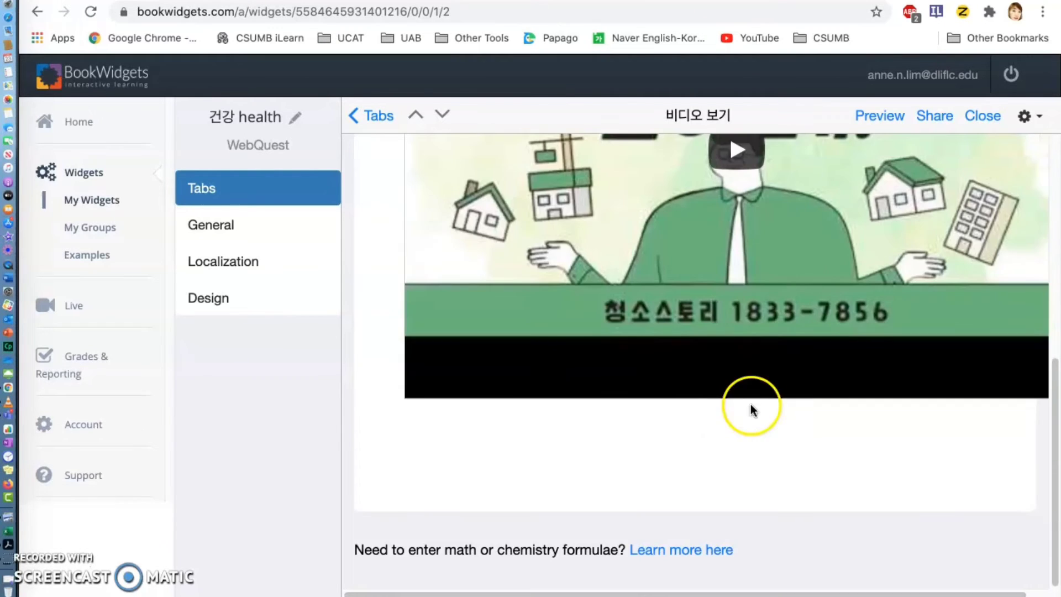
click(520, 424)
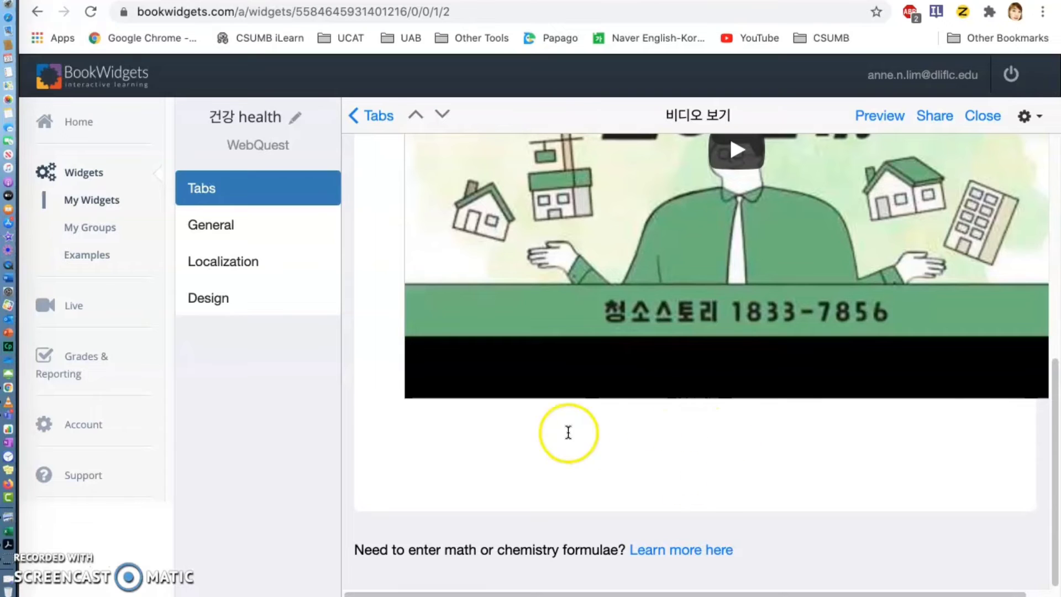
click(629, 435)
scroll(535, 374, up, 8)
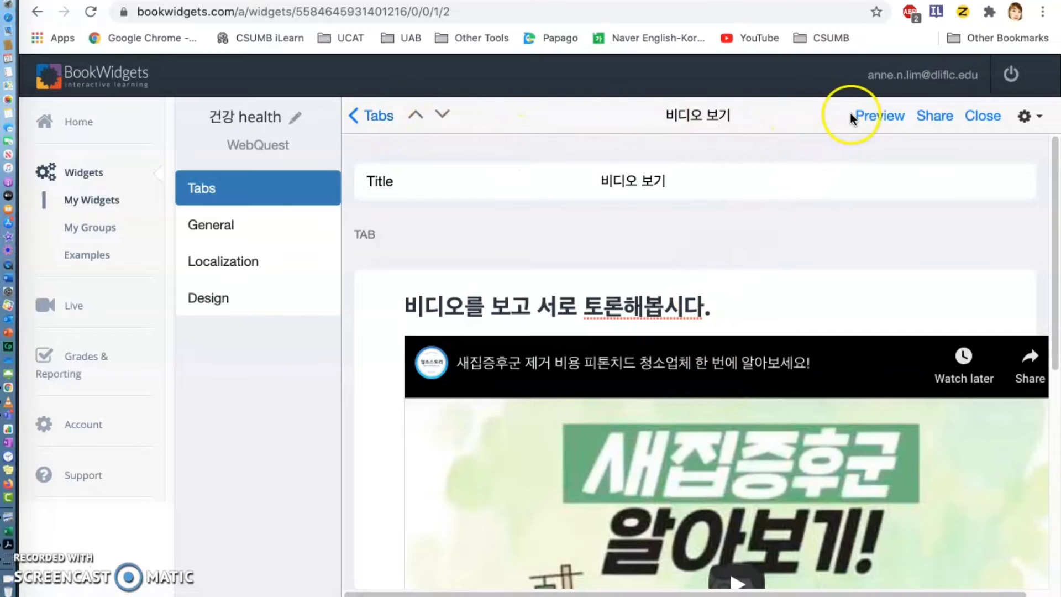
Return to the list of tabs, open the Evaluation tab and change its title to 쓰기.
click(386, 115)
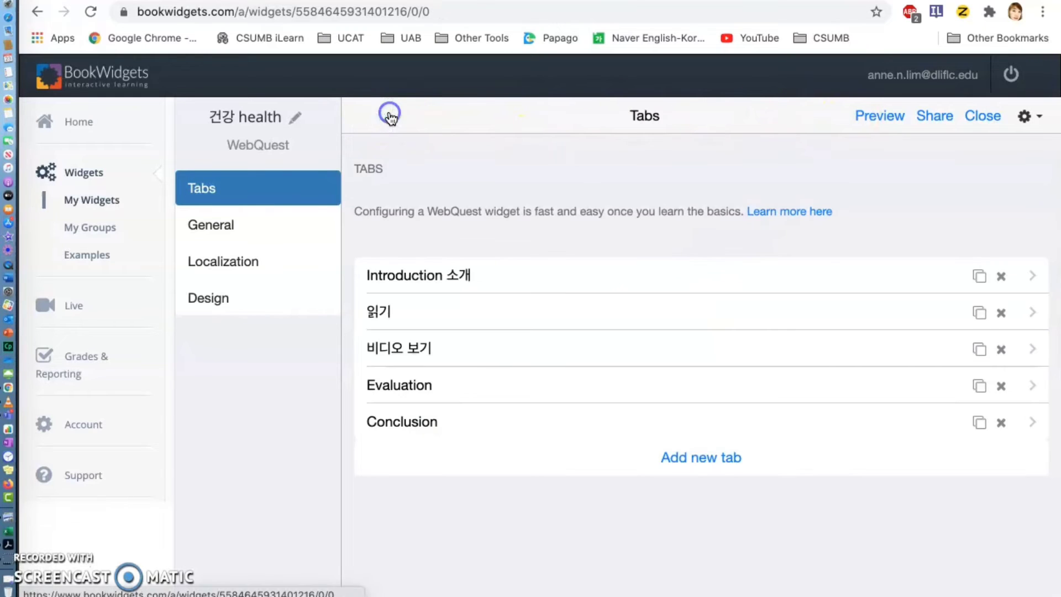
click(414, 385)
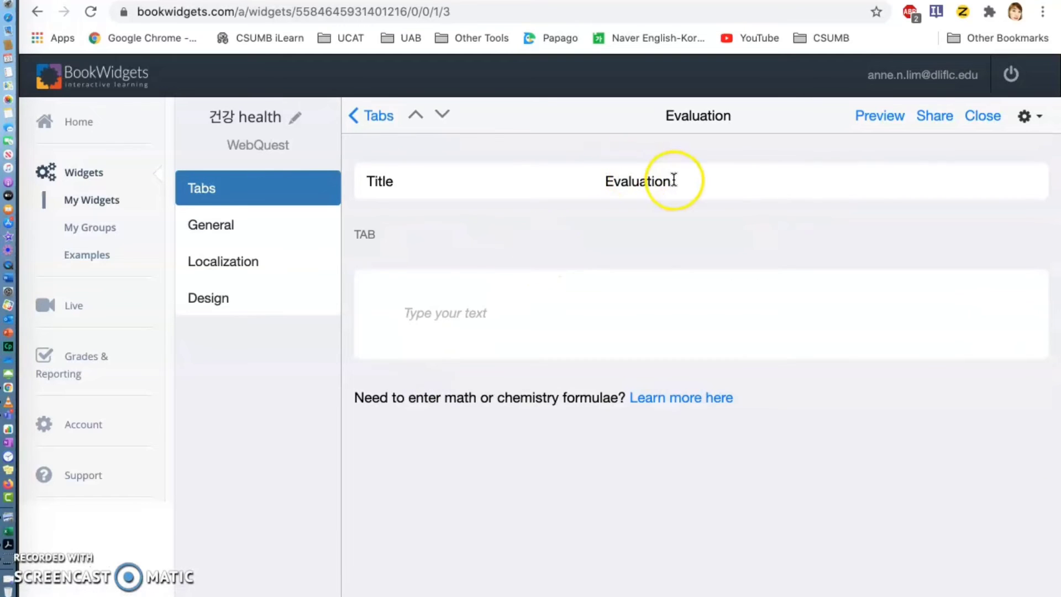
drag(670, 181, 591, 183)
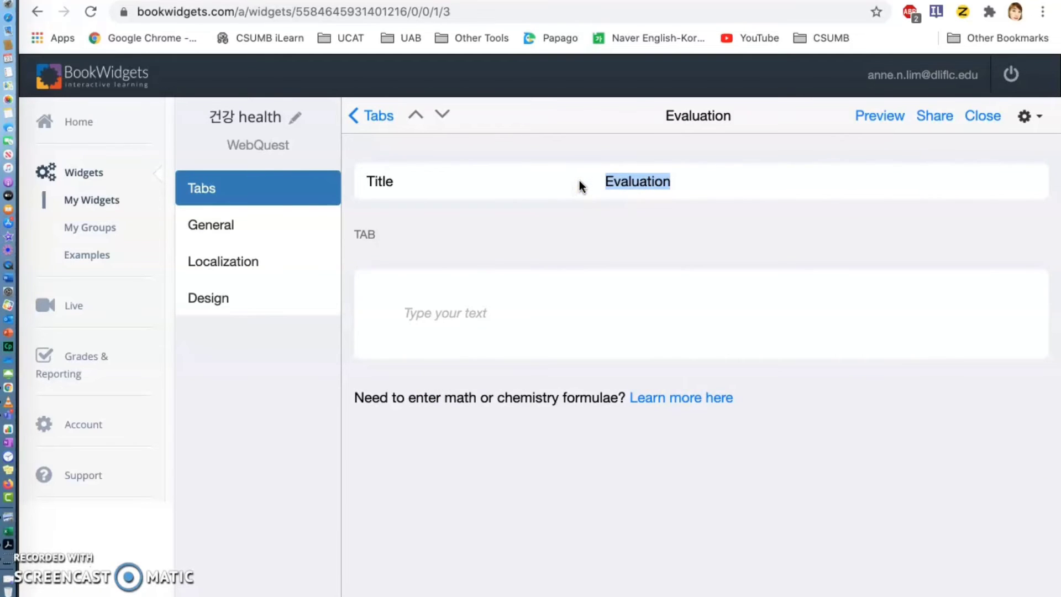
text(쓰기)
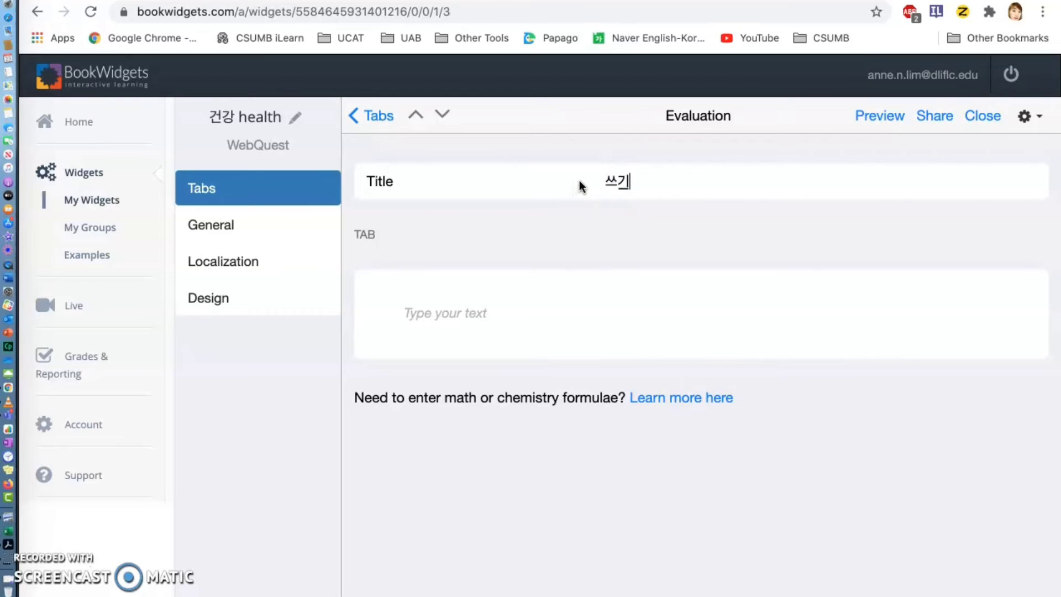
Write 오늘 배운 것에 대한 소감을 한 번 써보세요. as the text of the 쓰기 tab.
click(474, 299)
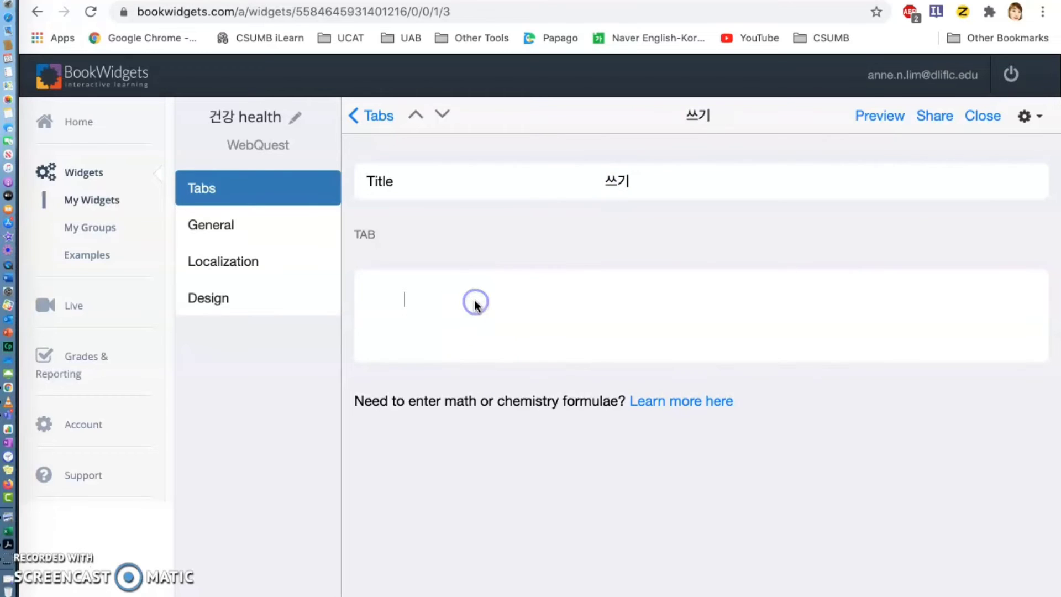
text(오늘 배운 것을 한 번 써볼)
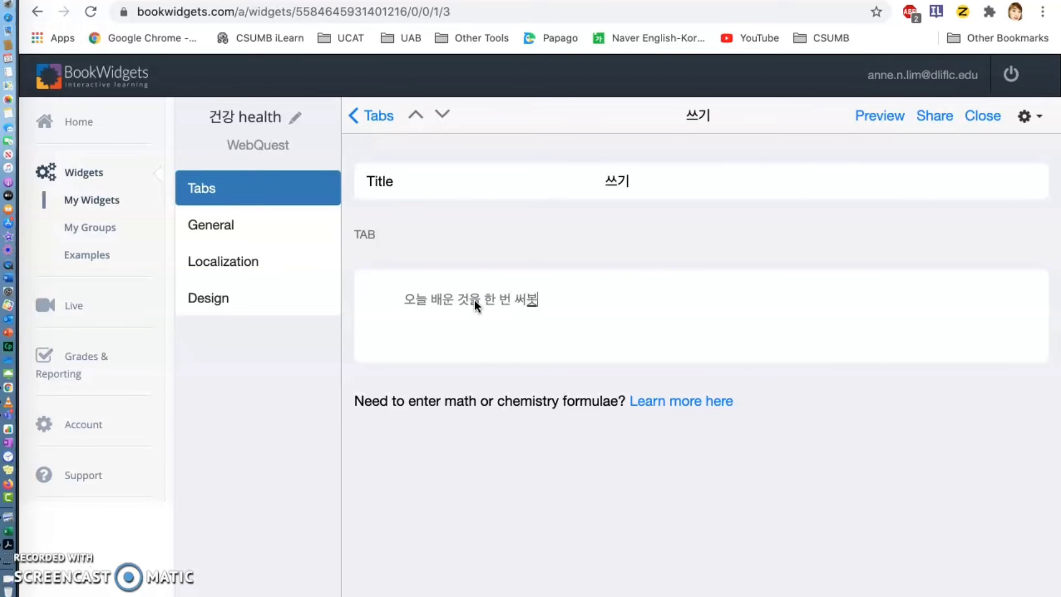
text(세요.)
click(466, 299)
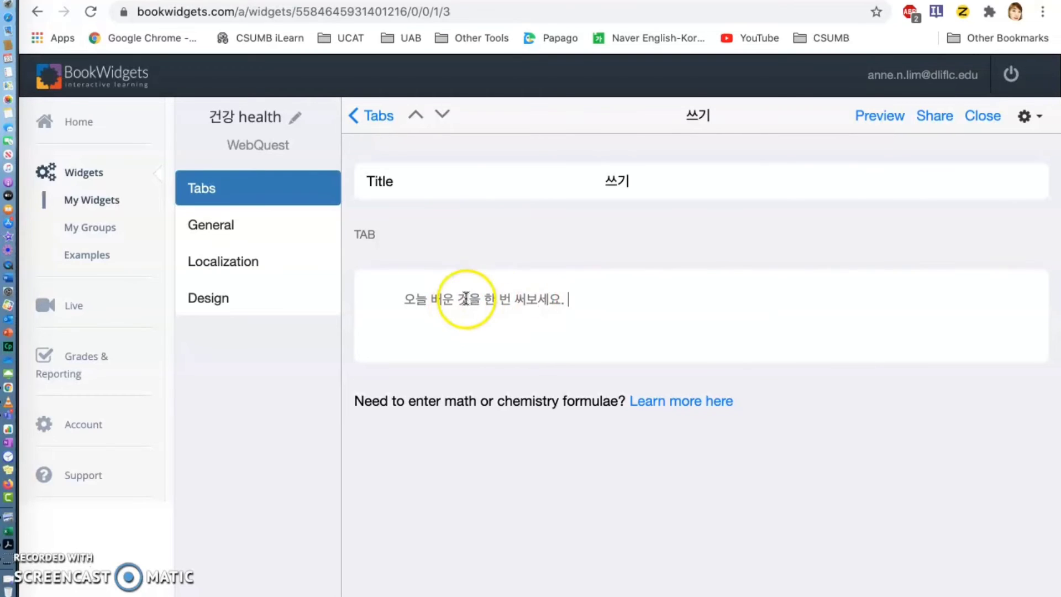
key(BackSpace)
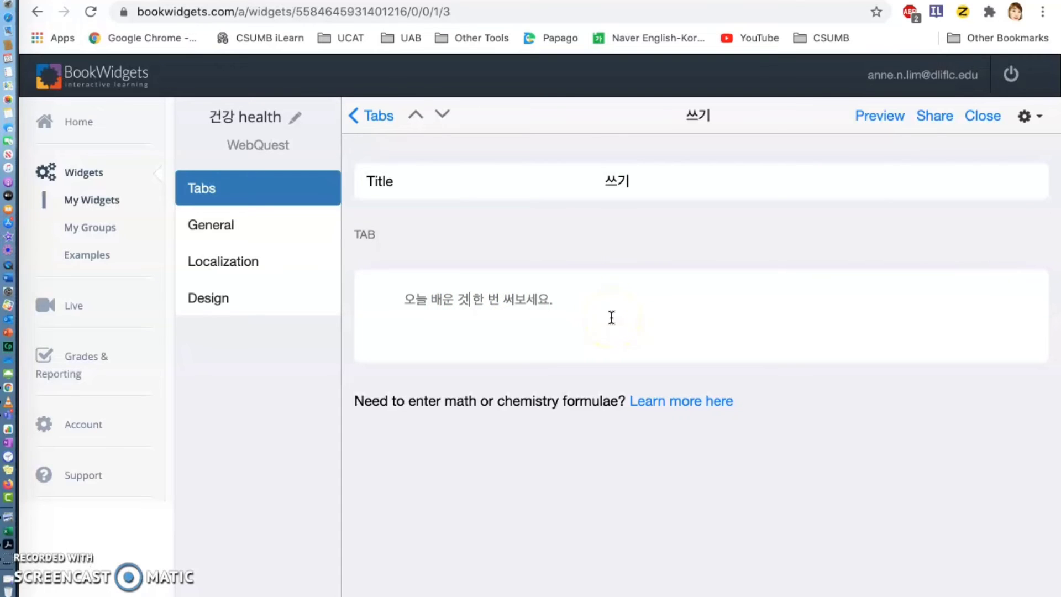
text(에 대한 소감을)
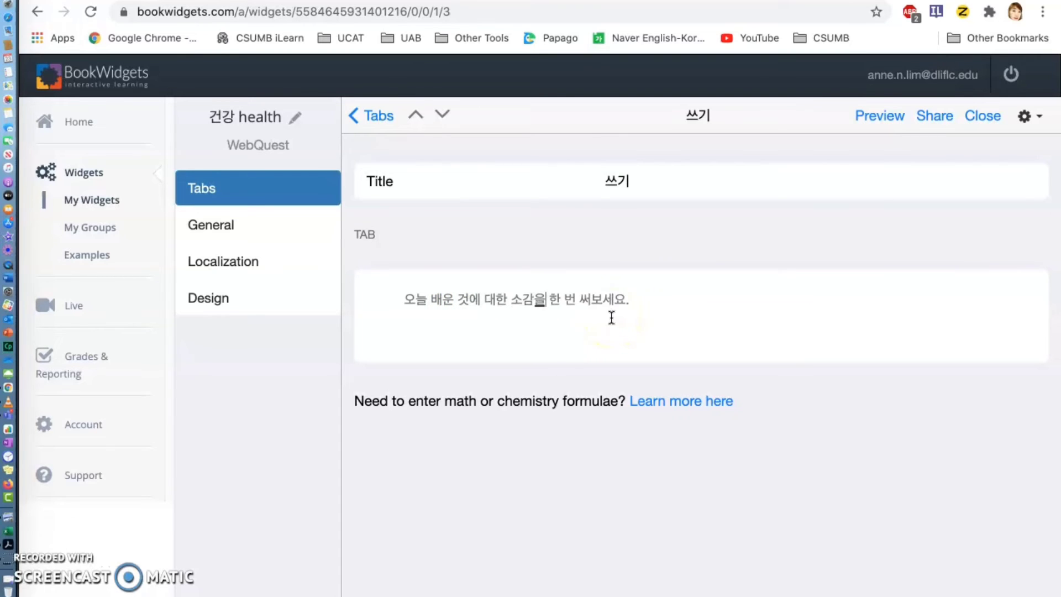
Format the 쓰기 tab's sentence as an H2 heading and start a new line below it.
drag(621, 299, 406, 273)
click(397, 268)
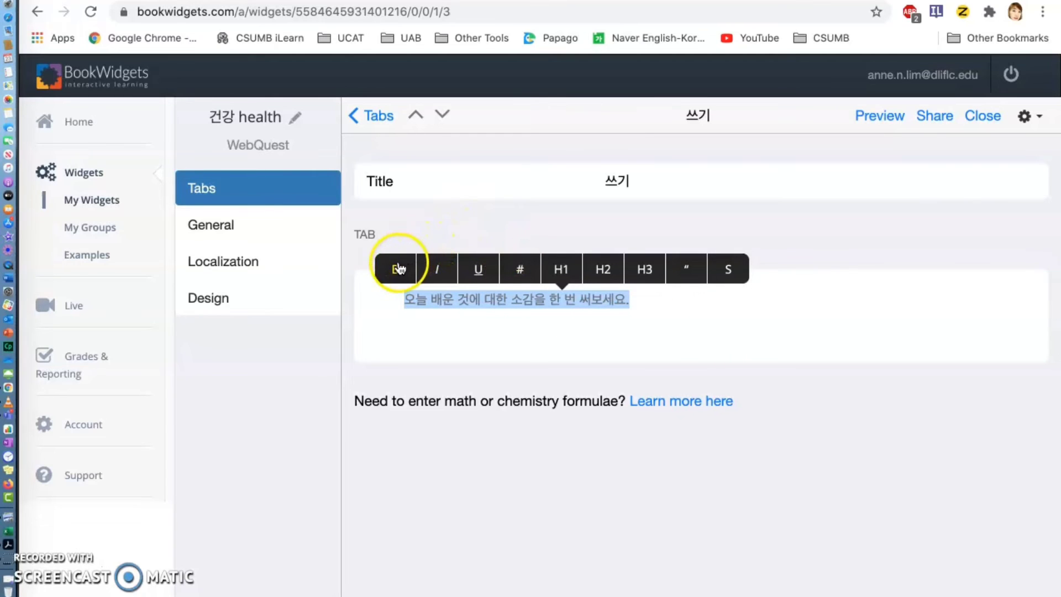
click(605, 269)
click(804, 311)
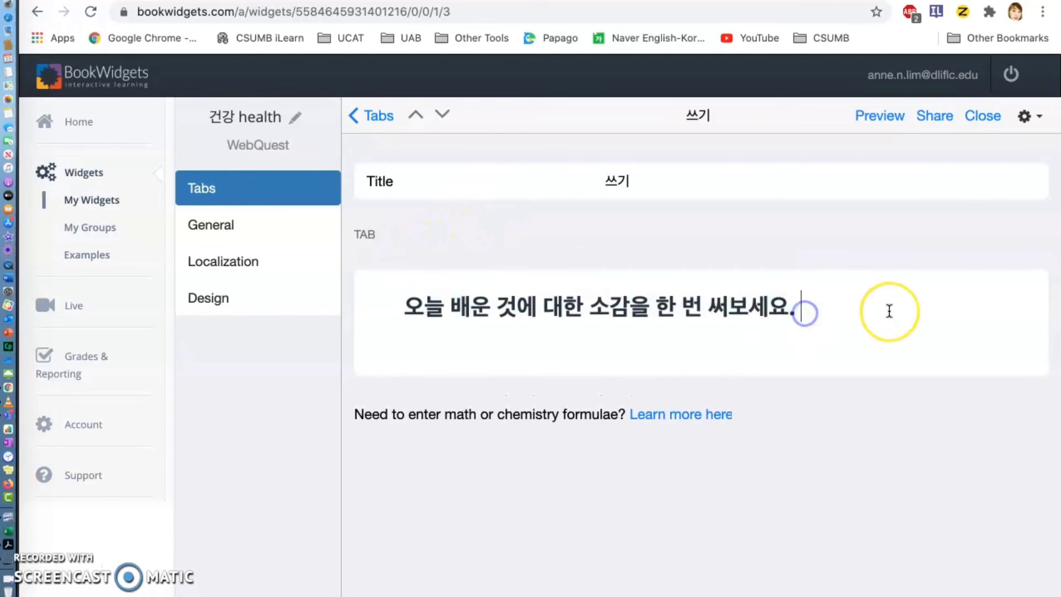
key(Return)
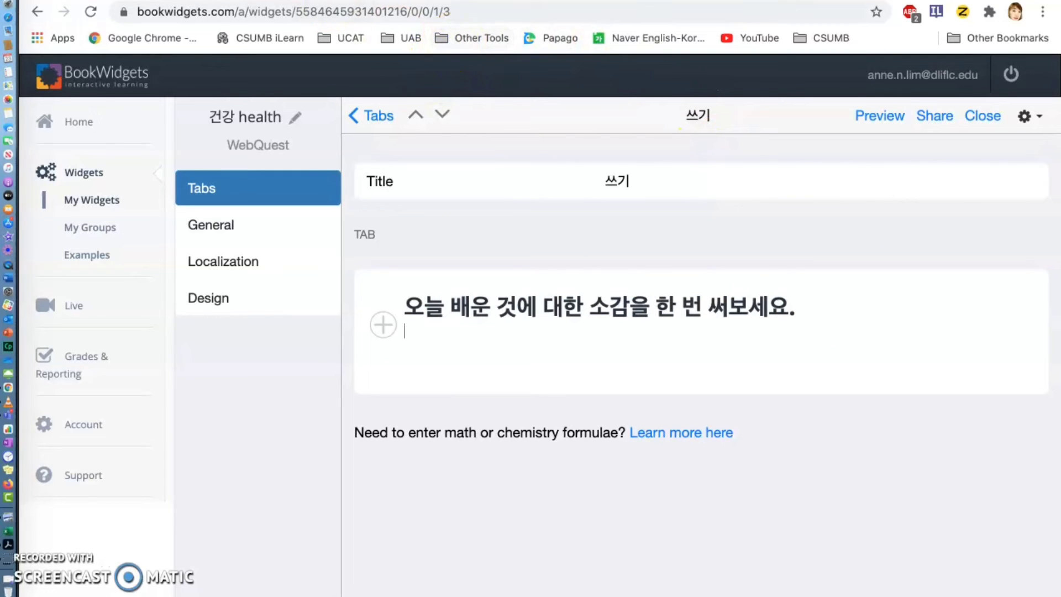
Switch to Padlet, return from the billing settings to the dashboard and open the UPLOAD YOUR FILE HERE board.
click(343, 0)
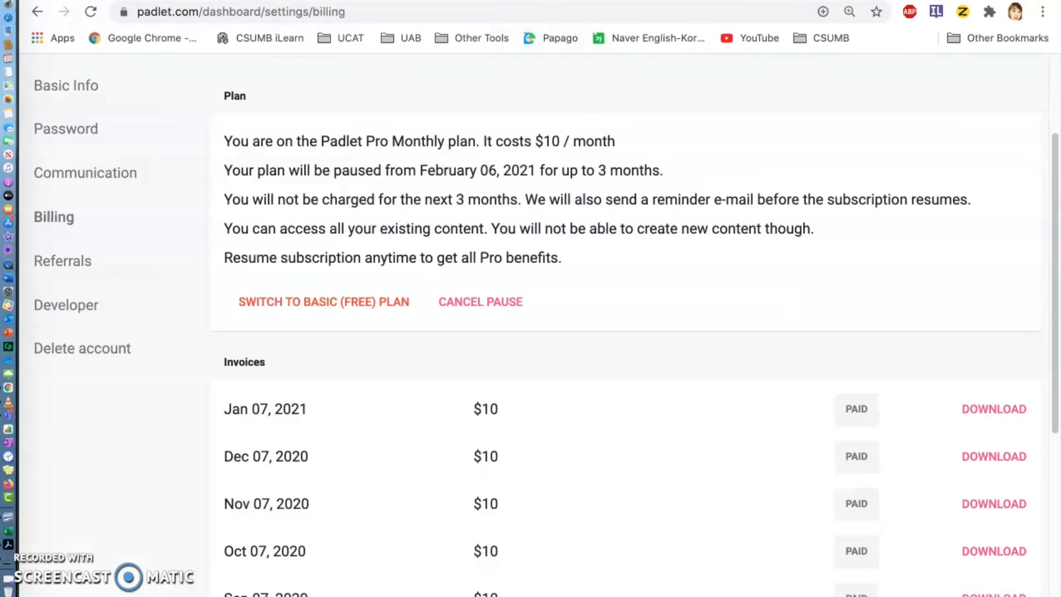
scroll(241, 213, up, 3)
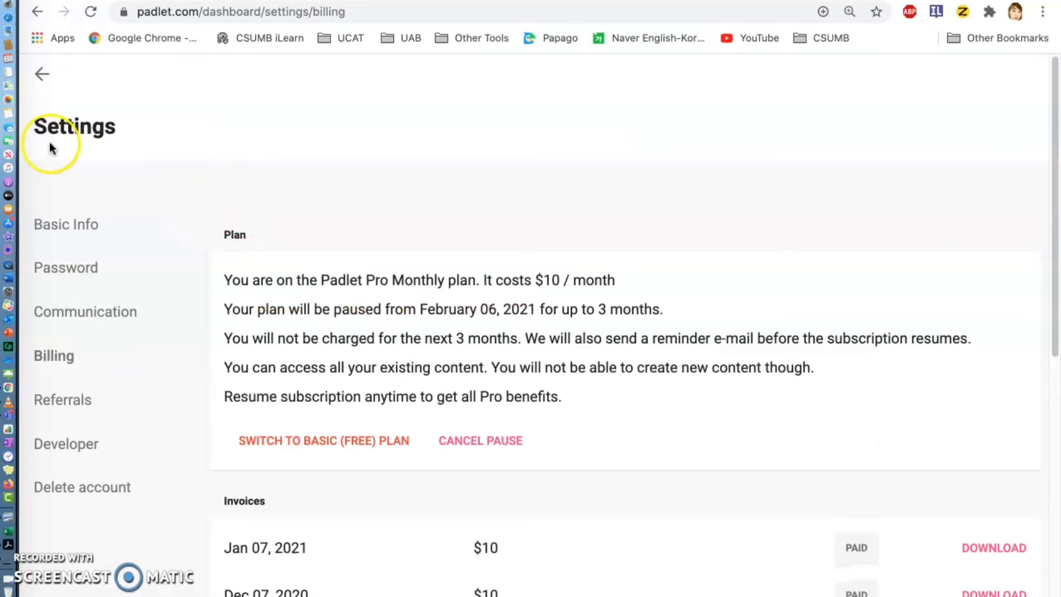
click(54, 78)
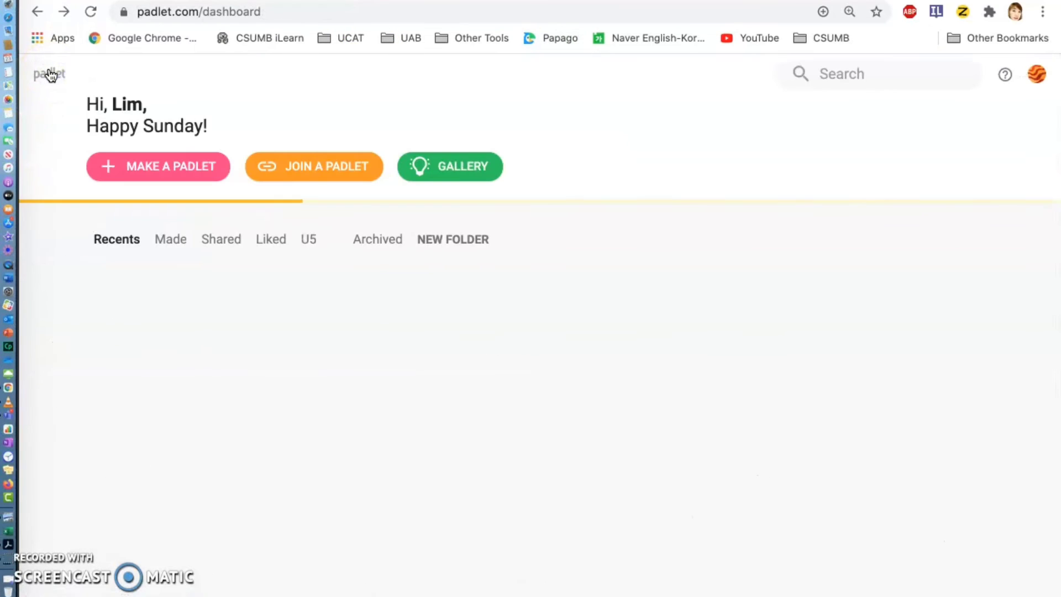
click(642, 372)
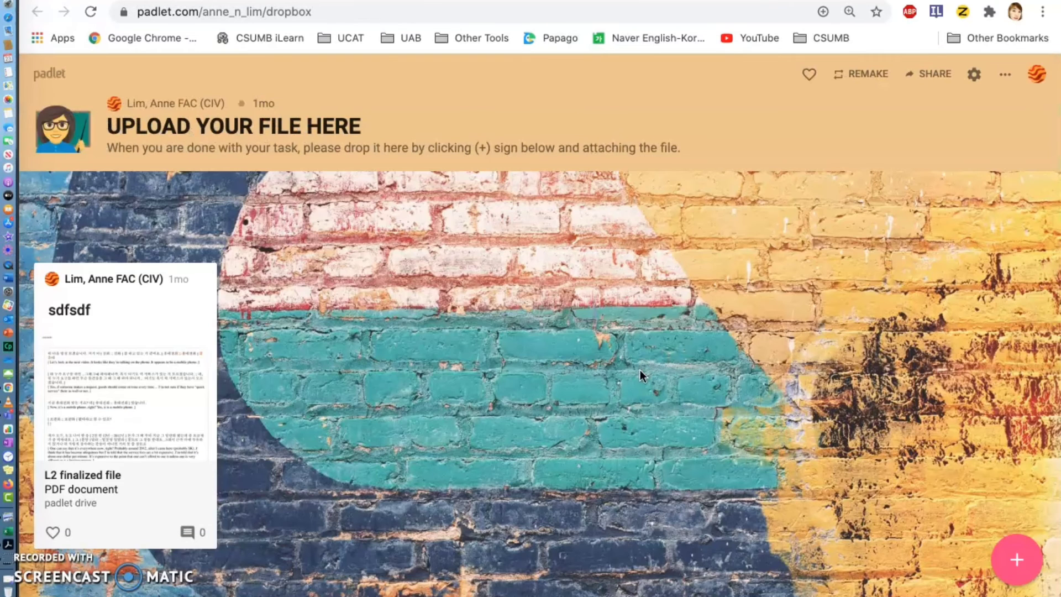
Copy the full embed code of the UPLOAD YOUR FILE HERE board from its sharing options.
click(935, 75)
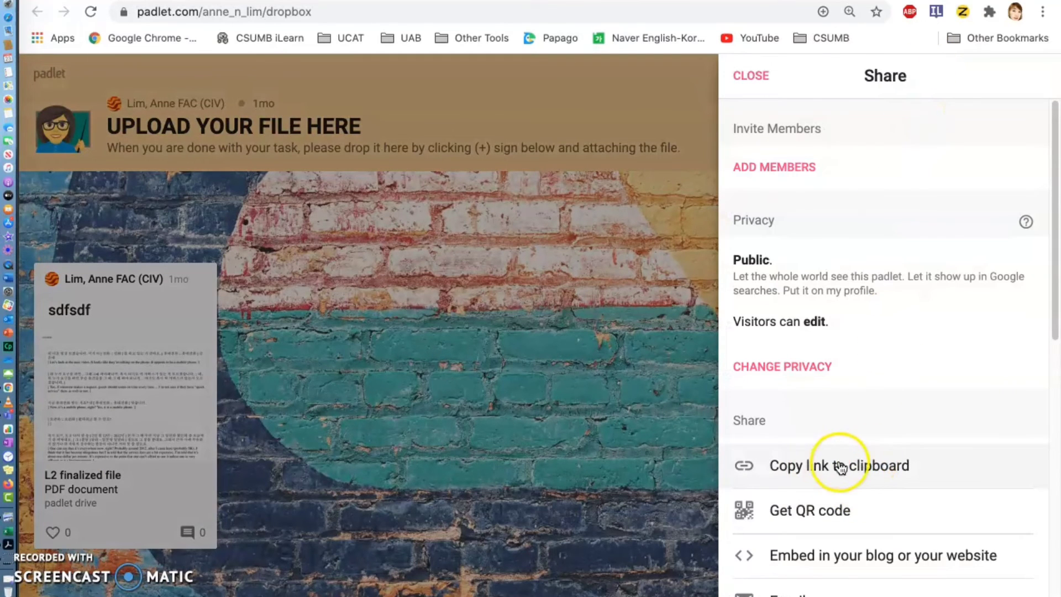
scroll(863, 467, down, 1)
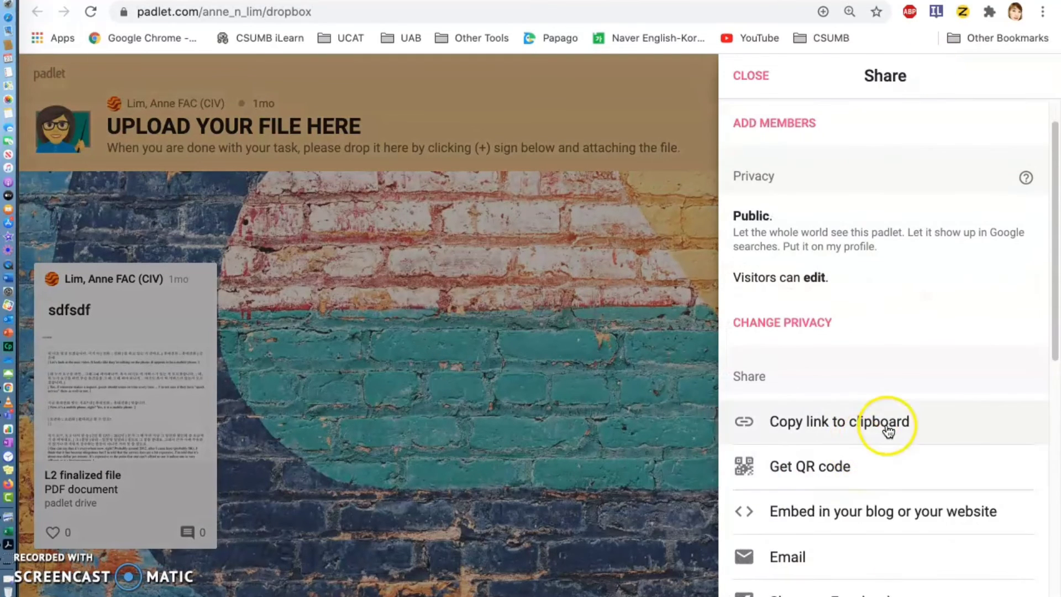
click(815, 512)
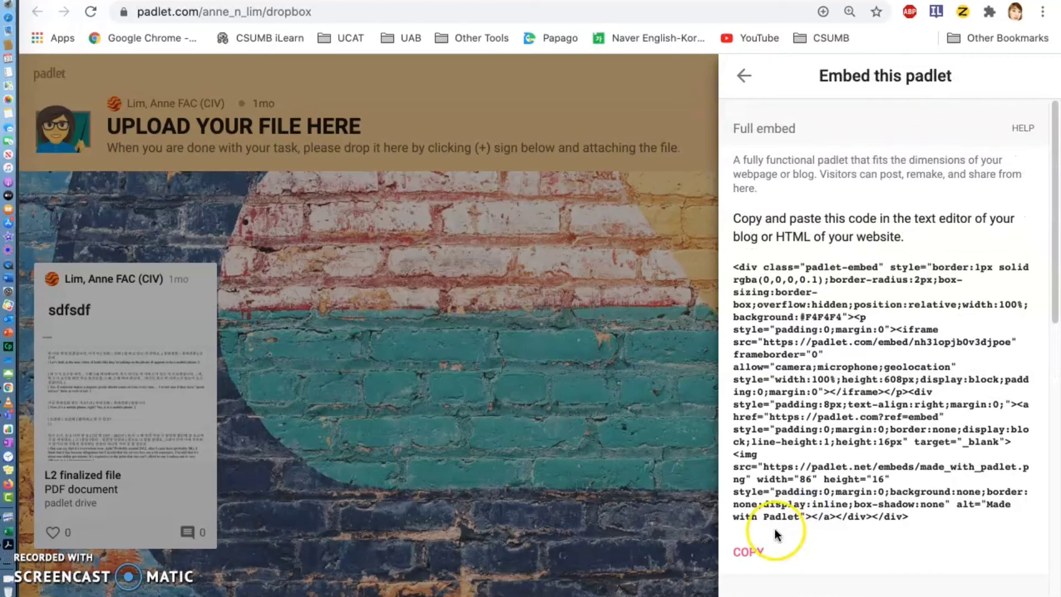
click(755, 553)
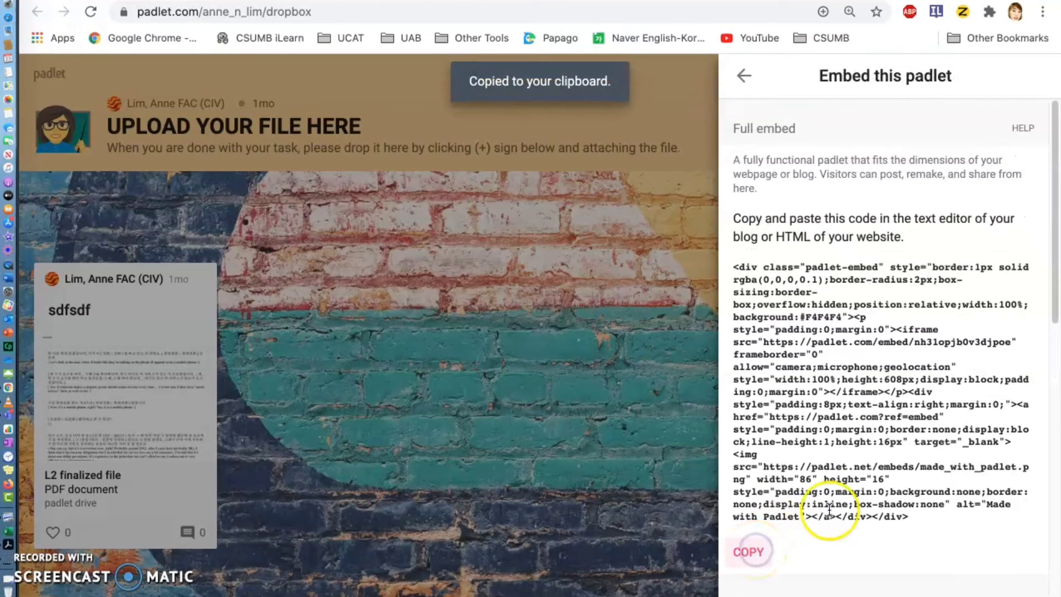
Switch back to the 건강 health widget in BookWidgets and paste the Padlet embed code below the 쓰기 tab's heading.
click(640, 0)
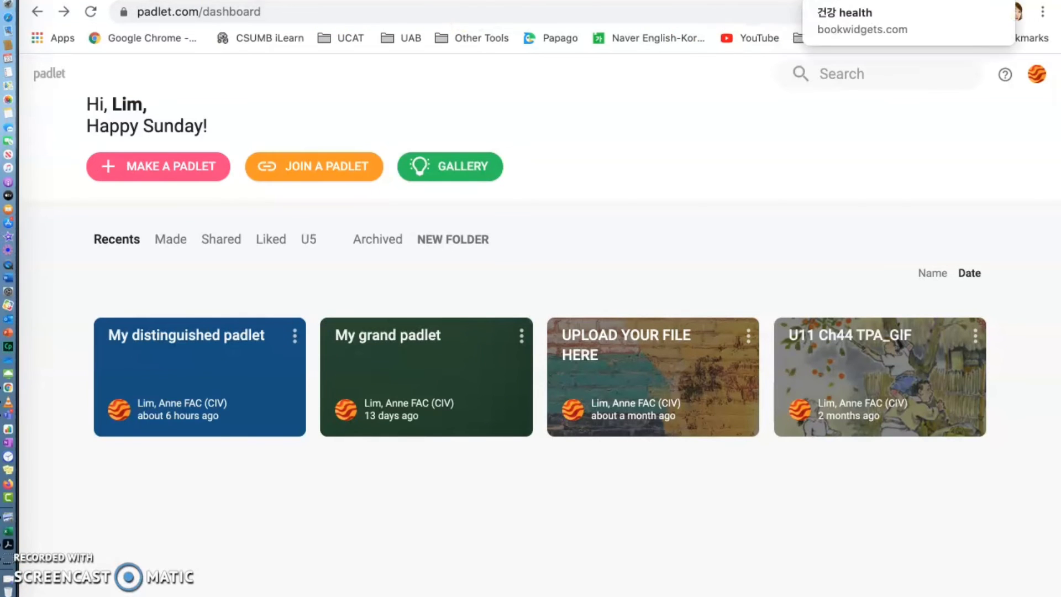
click(831, 0)
click(387, 325)
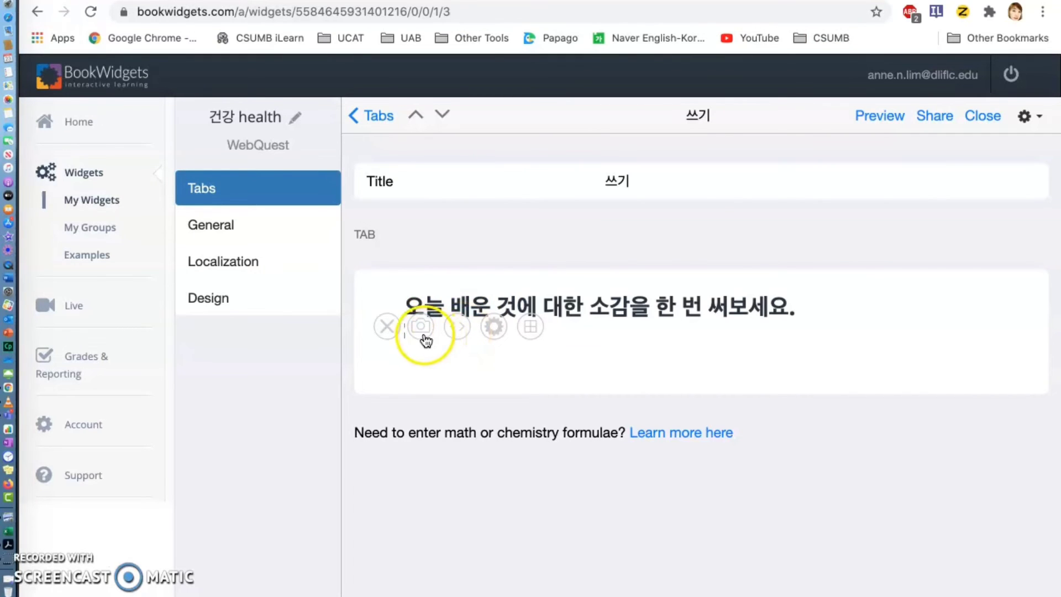
click(459, 329)
key(super+v)
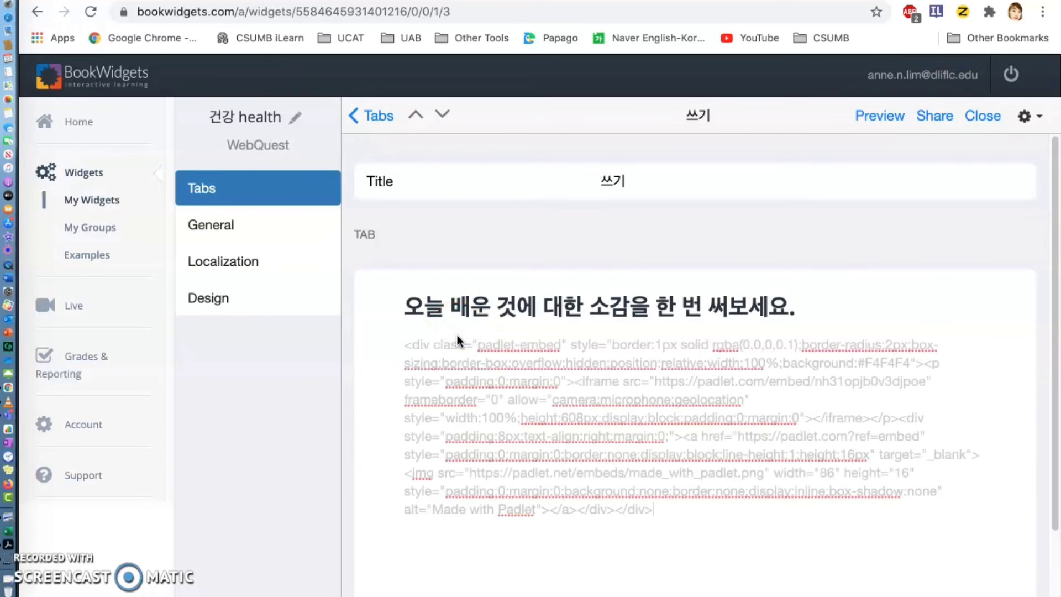
Link the whole pasted embed code using the copied Padlet code and look over the embedded board.
drag(662, 511, 397, 342)
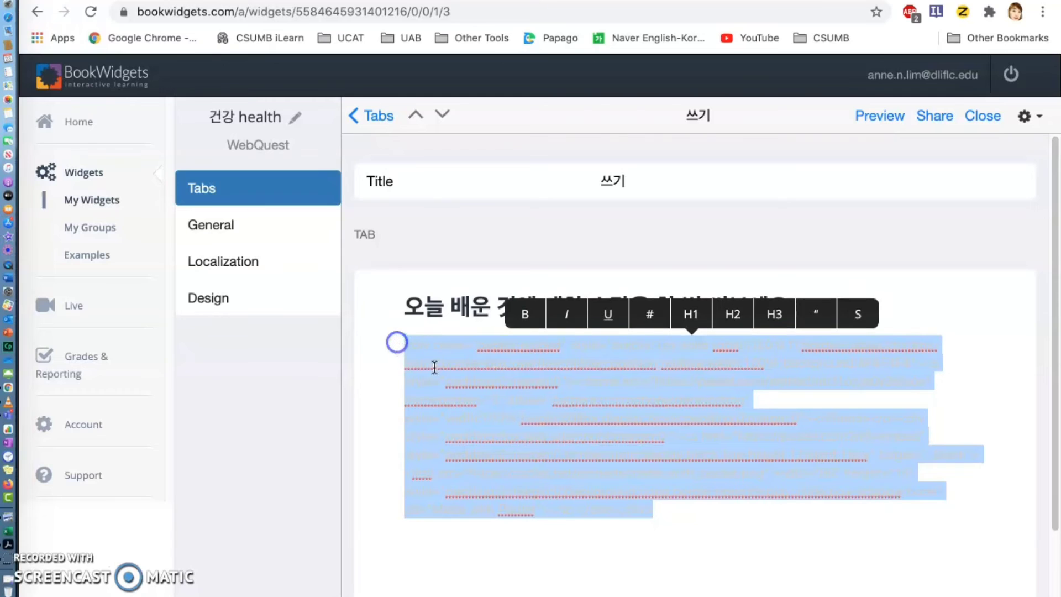
click(653, 316)
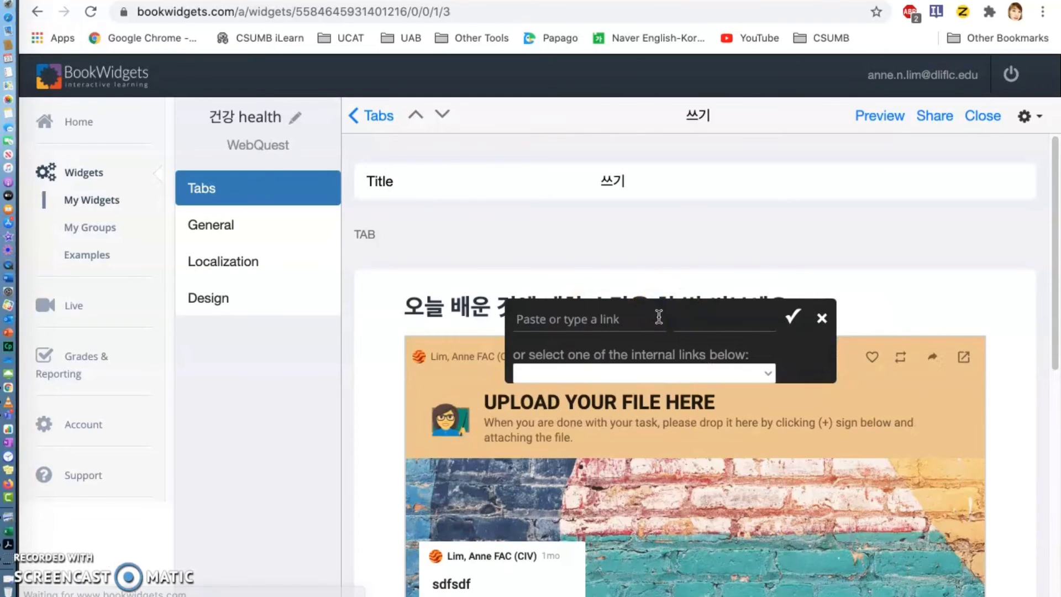
key(super+v)
click(793, 318)
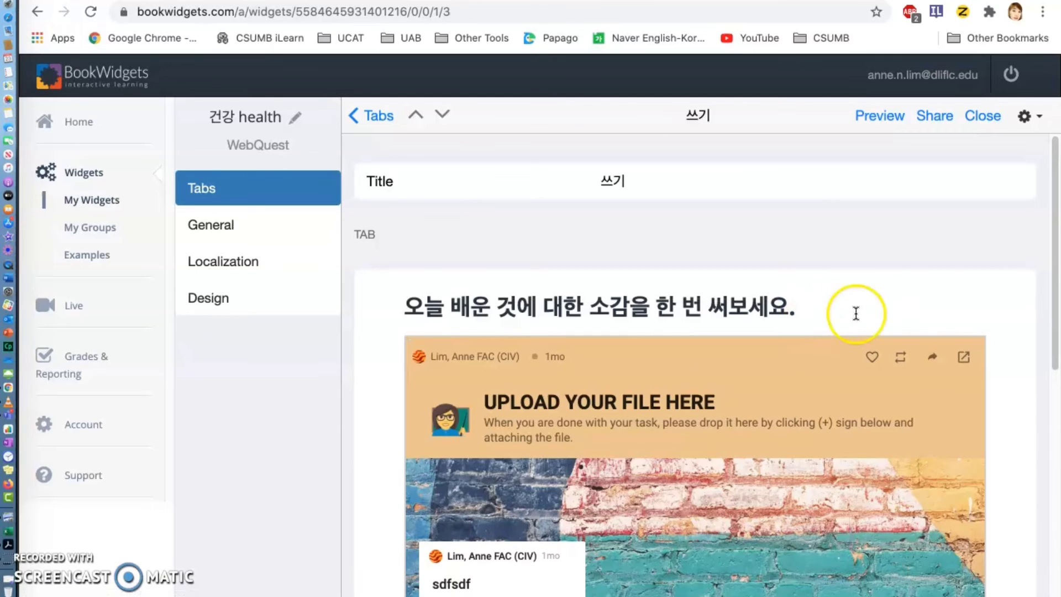
scroll(791, 395, down, 8)
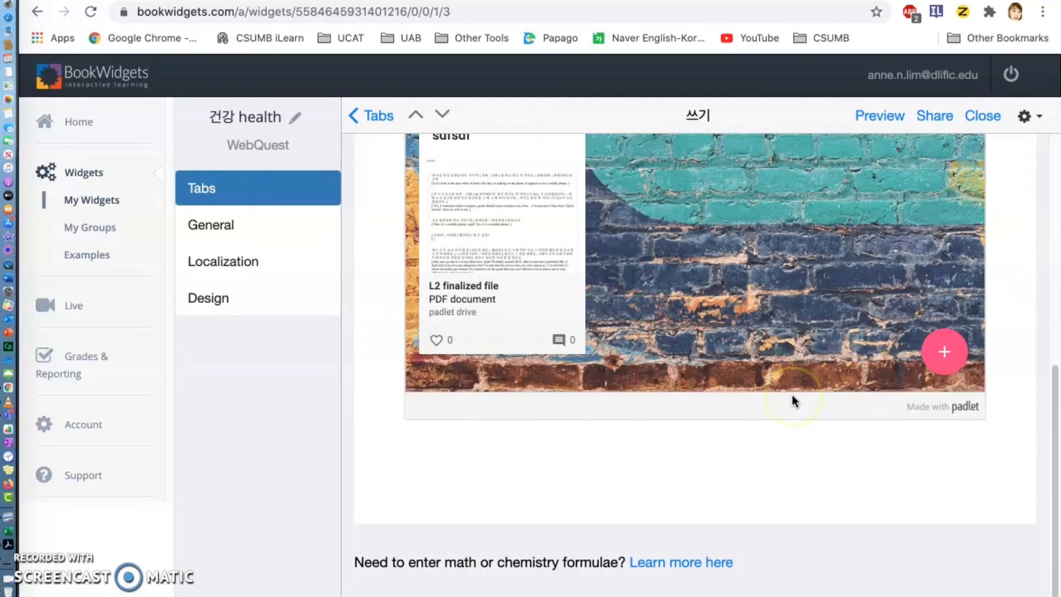
scroll(878, 386, up, 1)
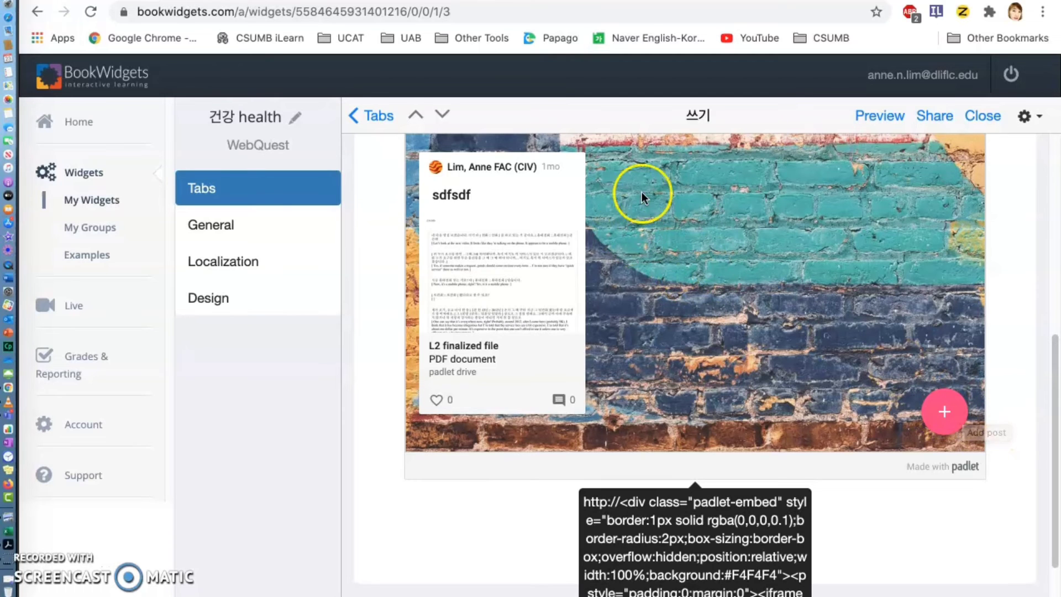
scroll(794, 278, up, 6)
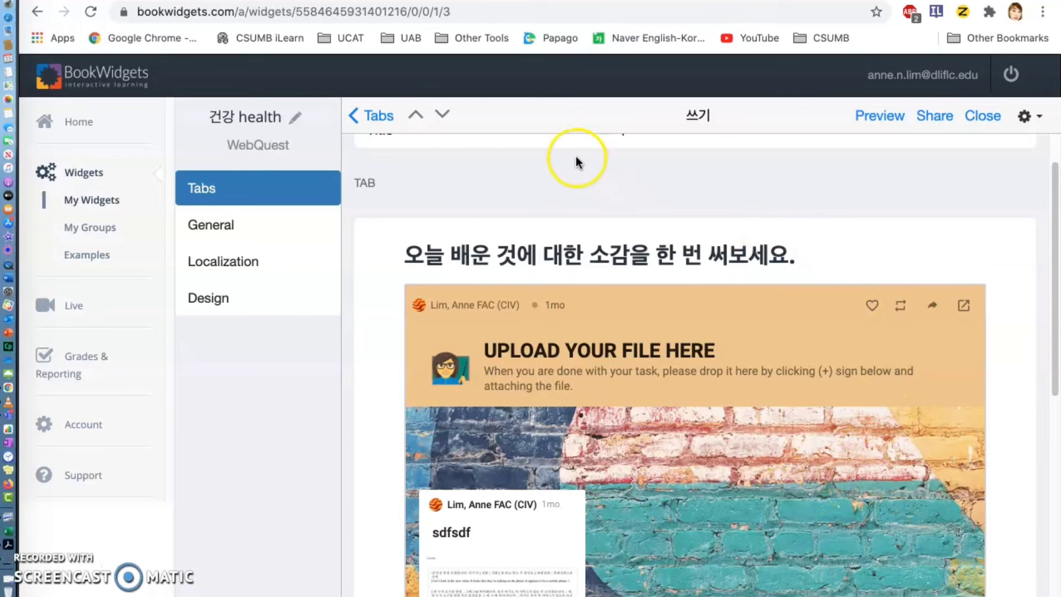
Preview the lesson as a student and check the Introduction 소개, 읽기 (그룹2) and 비디오 보기 tabs.
click(879, 117)
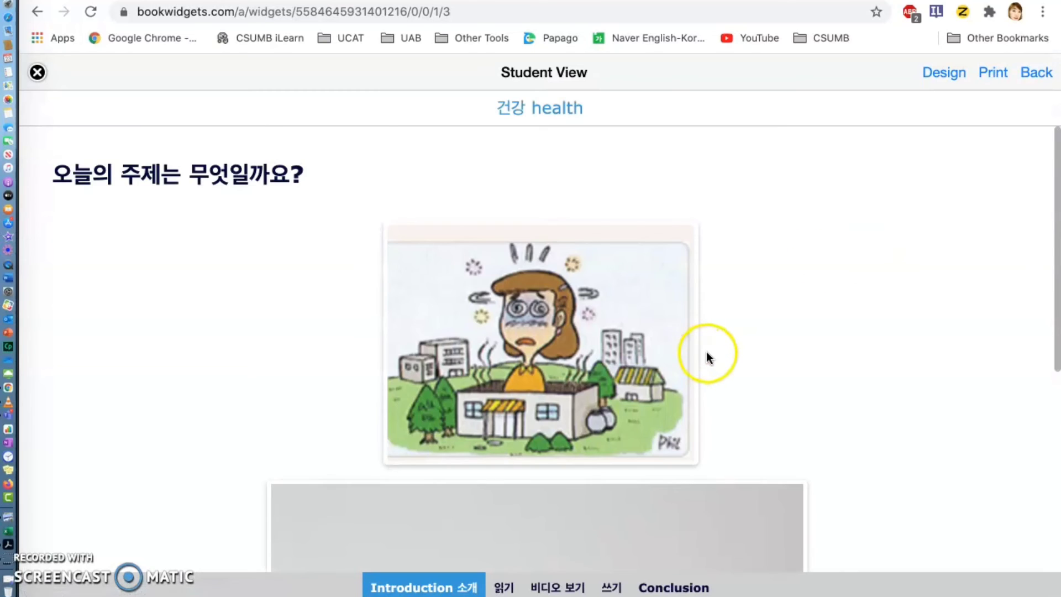
scroll(707, 354, down, 3)
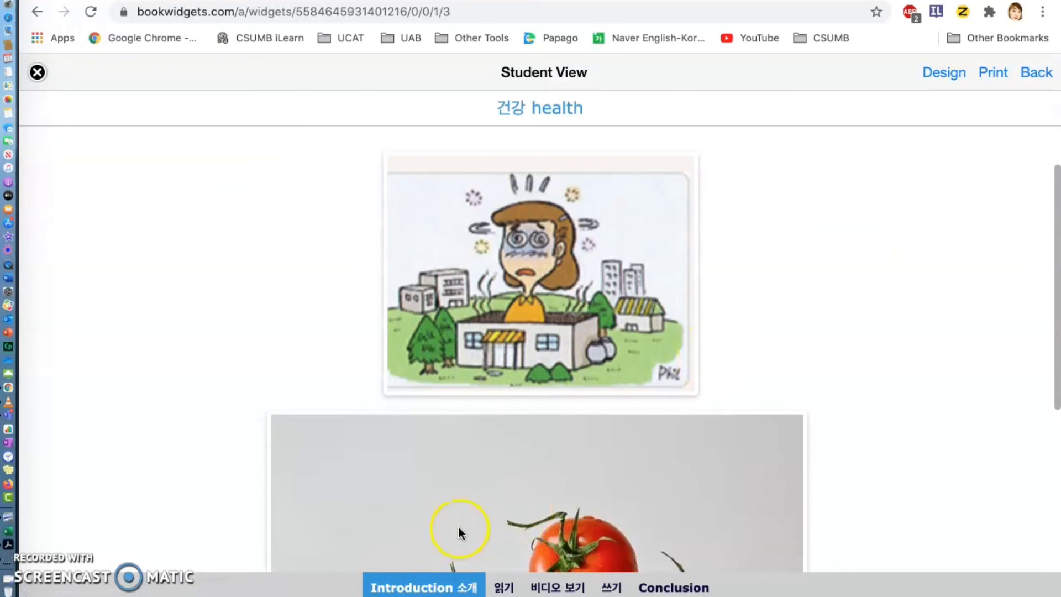
scroll(553, 378, up, 3)
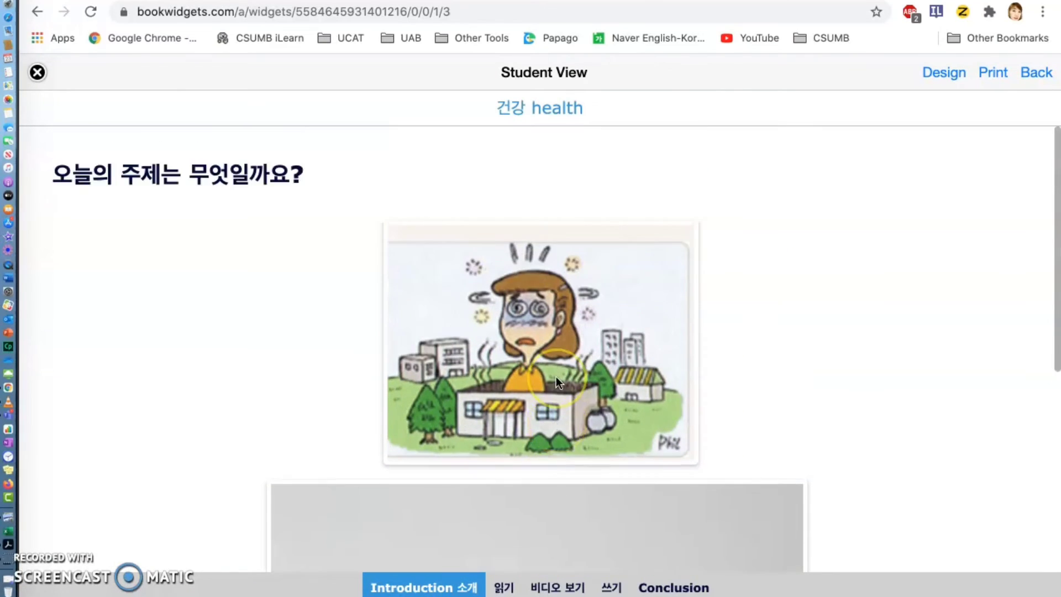
click(508, 587)
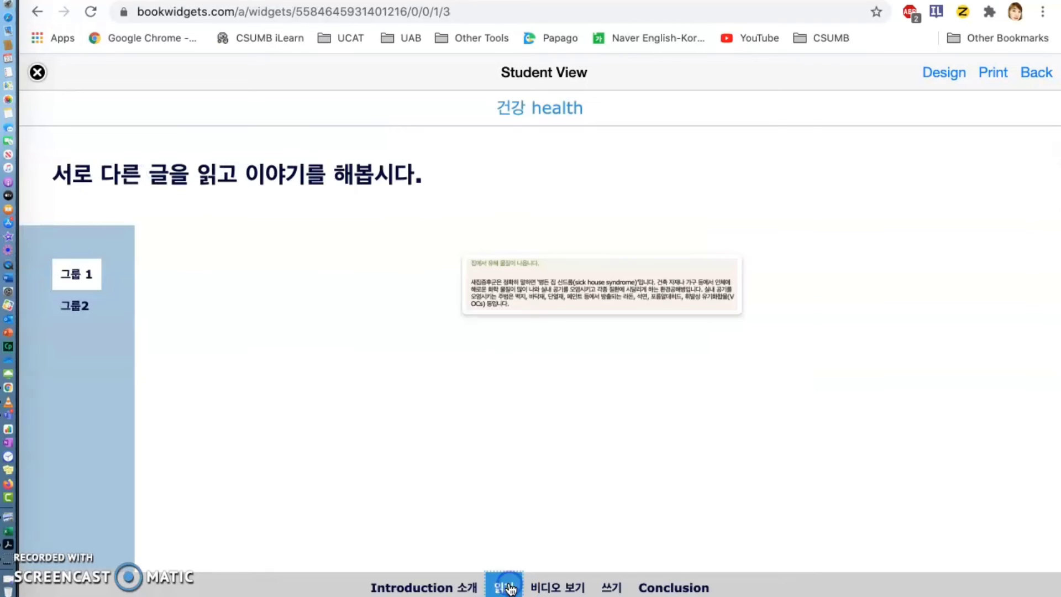
click(87, 307)
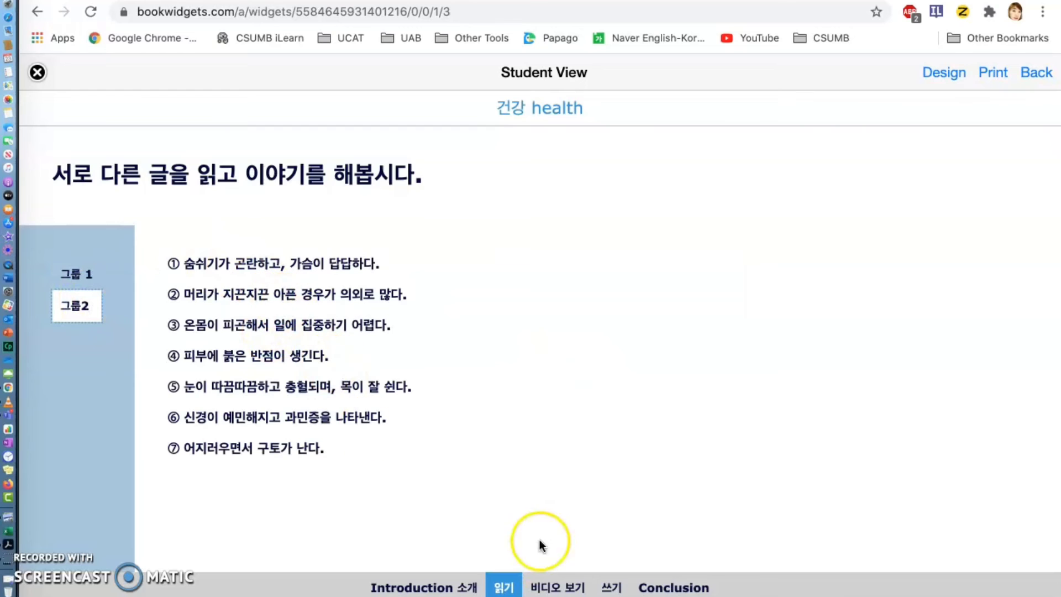
click(548, 589)
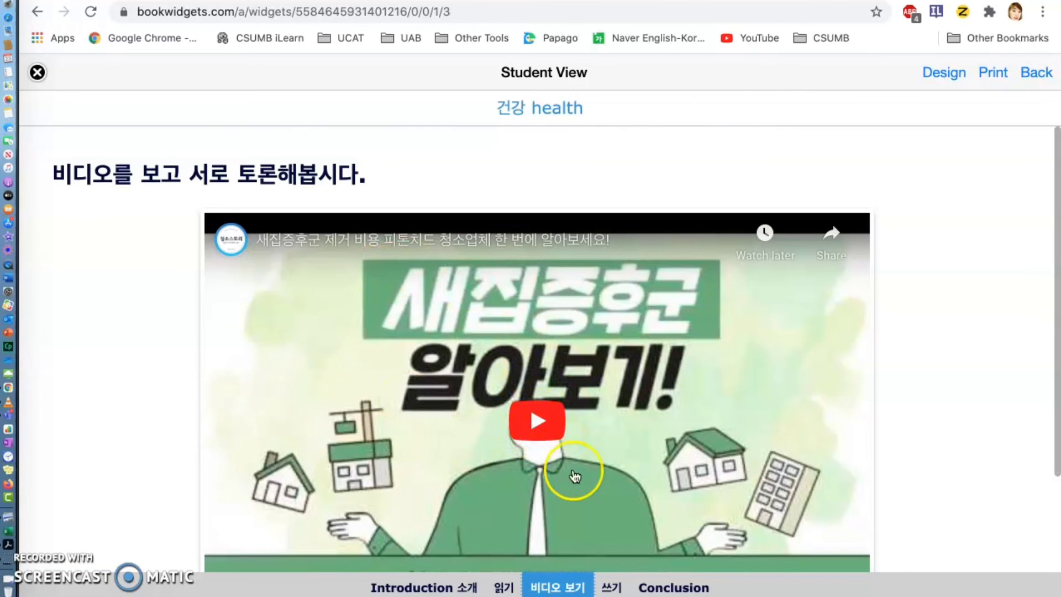
Check the 쓰기 tab in the student preview and try starting a new post on the embedded Padlet board.
click(611, 583)
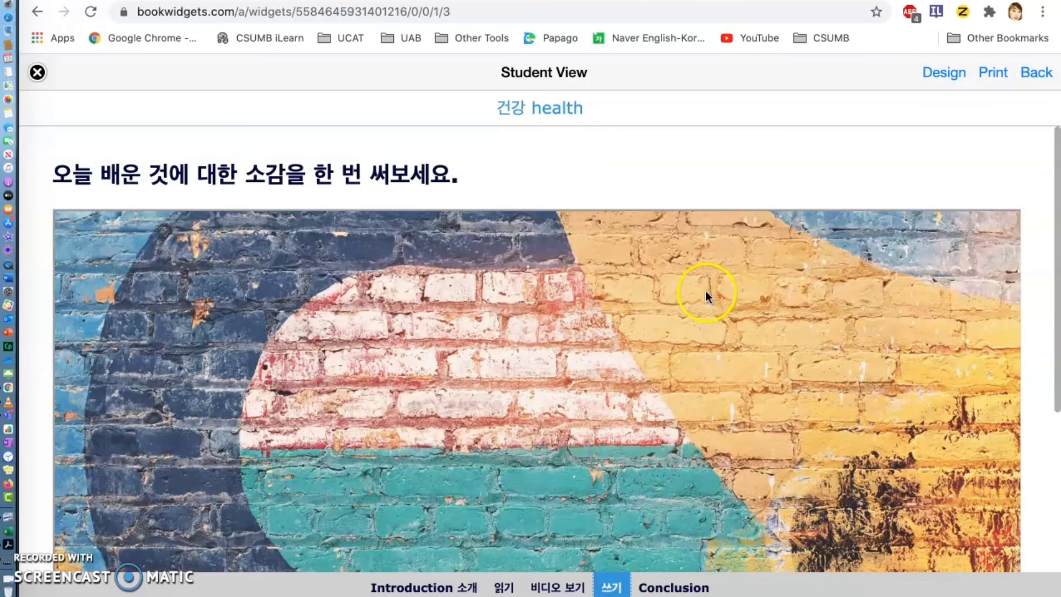
scroll(578, 320, down, 3)
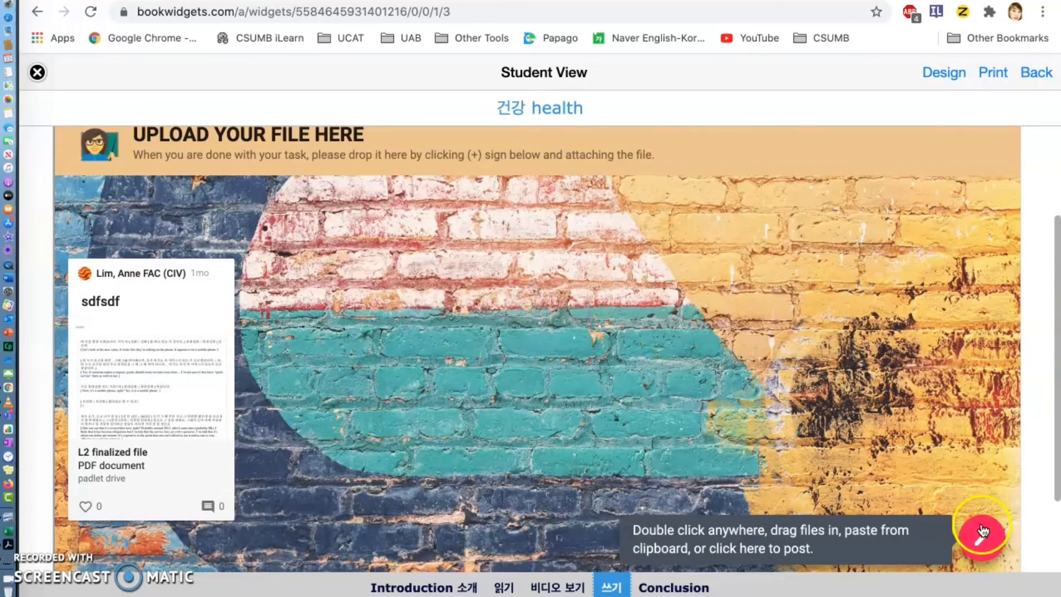
double_click(566, 439)
text(ㄴㅇㄴㅇㄹ)
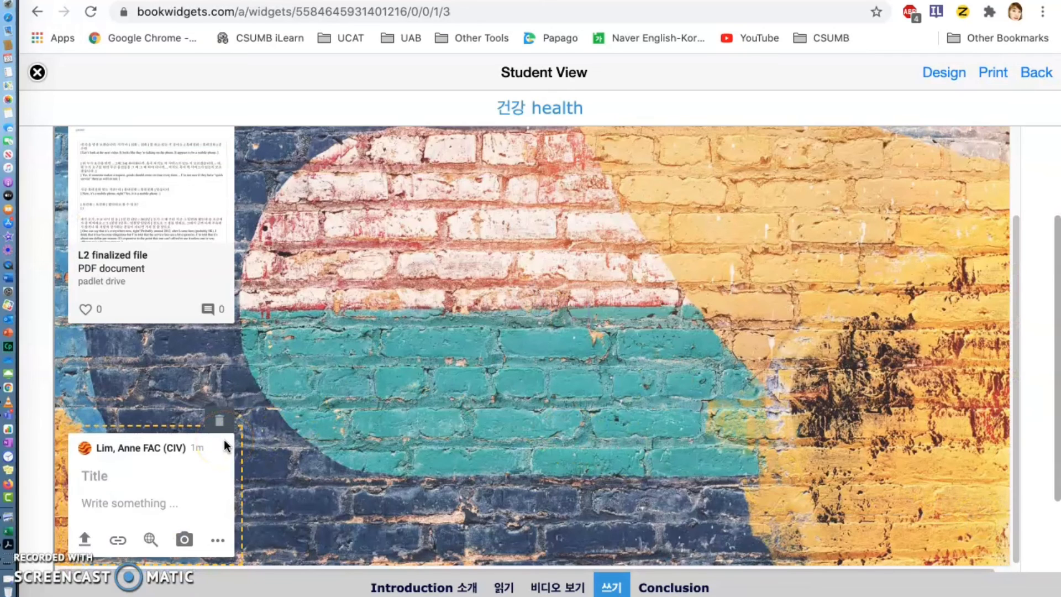
Check the Conclusion tab in the student preview and close the preview.
click(749, 587)
click(693, 588)
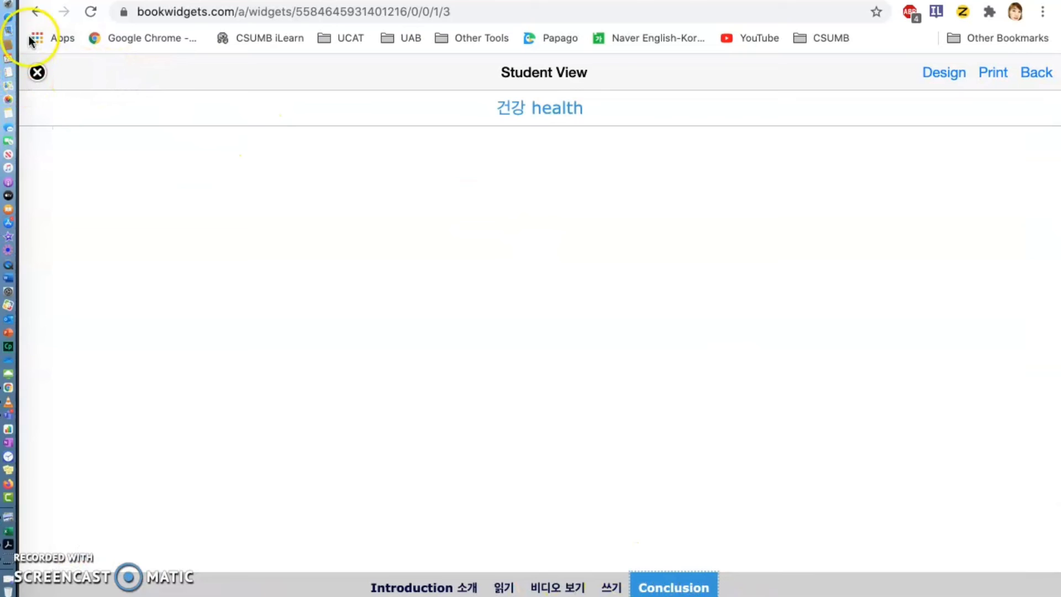
click(37, 73)
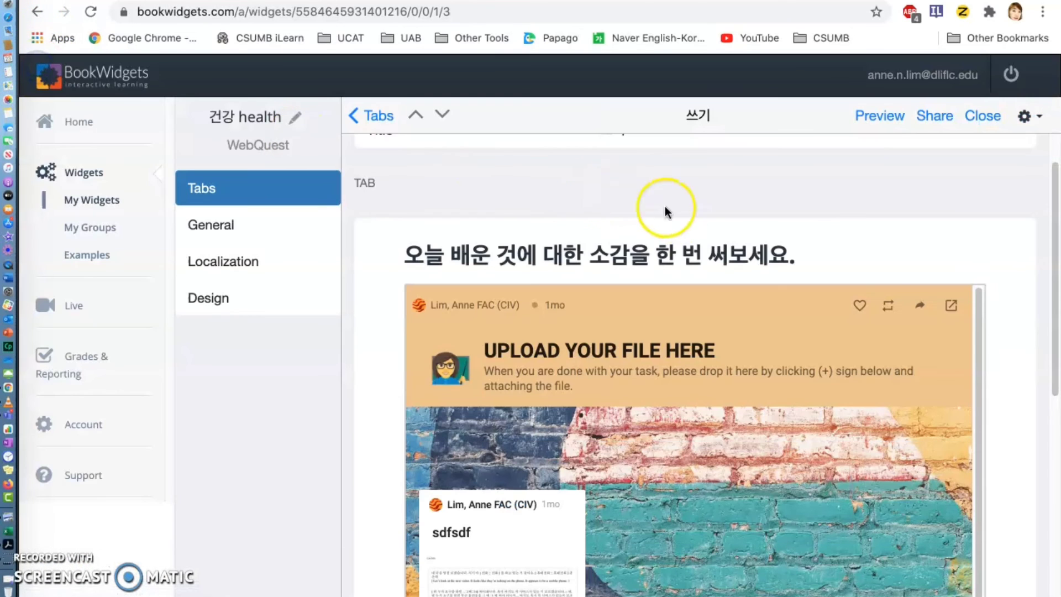
Return to the list of tabs and delete the Conclusion tab.
click(379, 116)
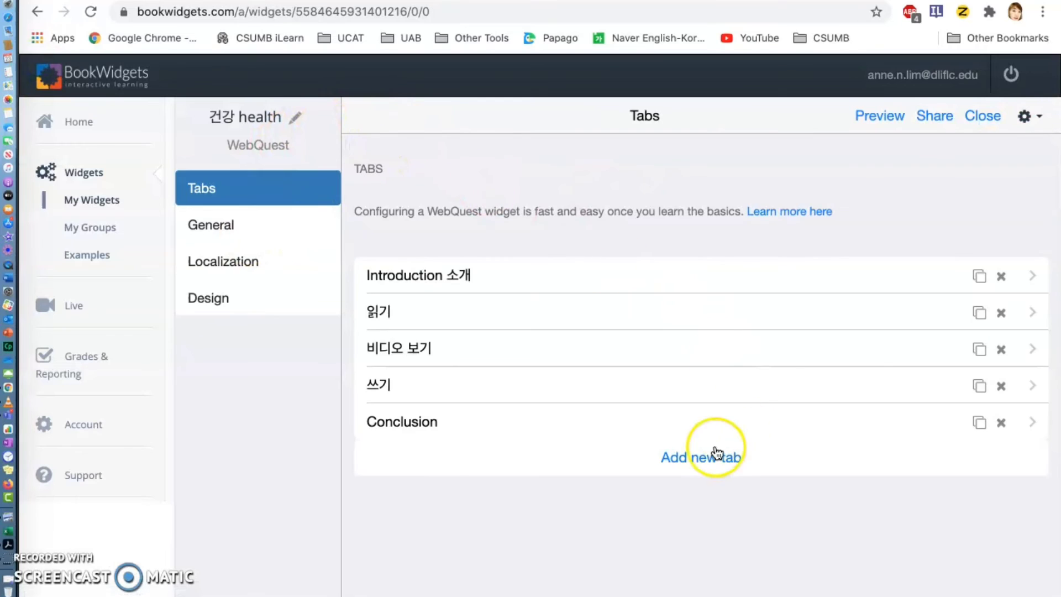
click(1002, 424)
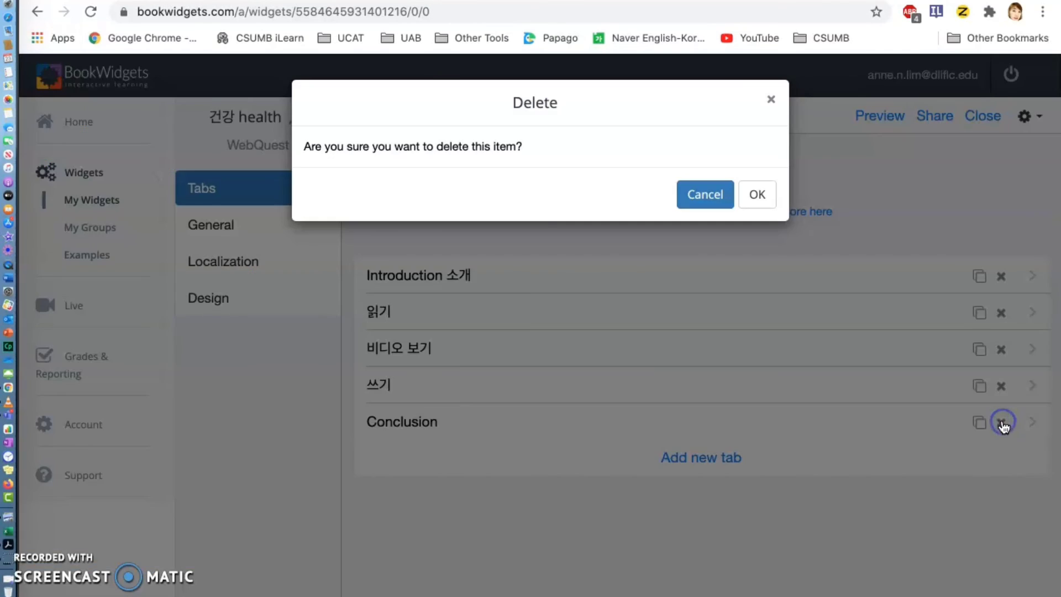
click(756, 194)
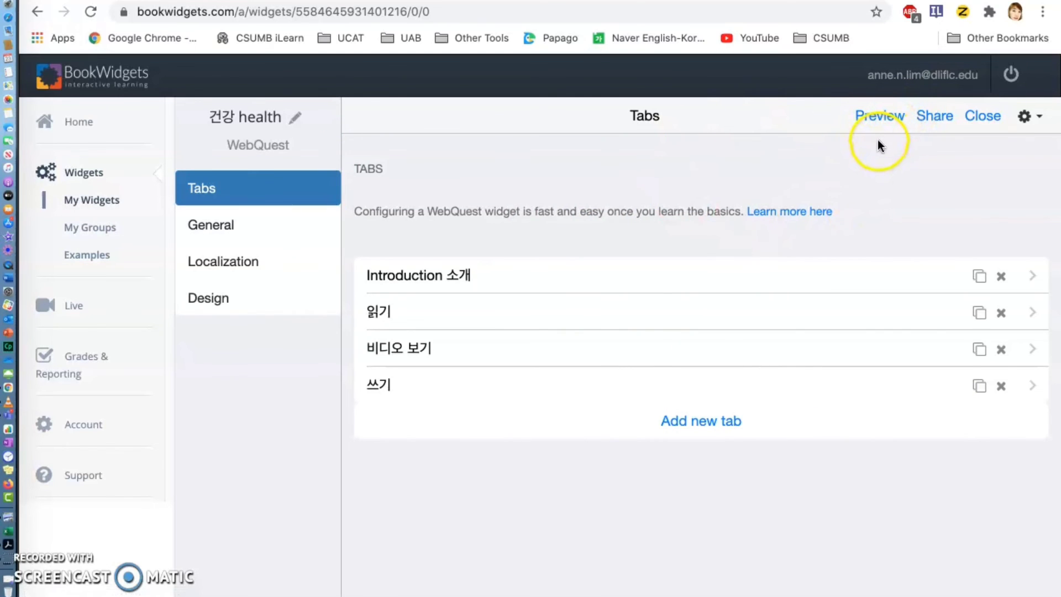
Open sharing for the 건강 health widget, choose the other sharing options and show the widget links.
click(943, 116)
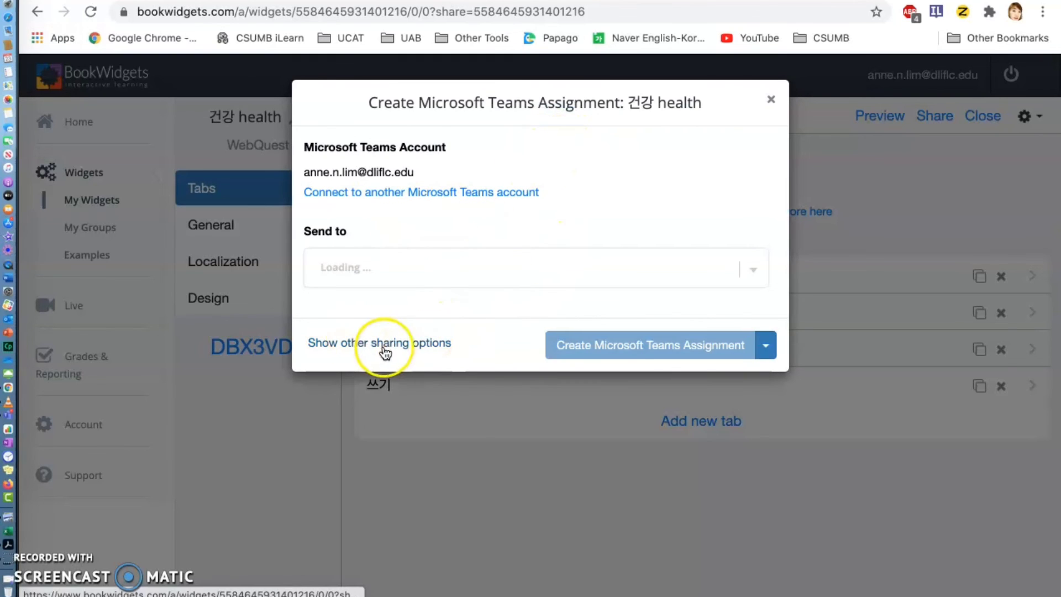
click(684, 111)
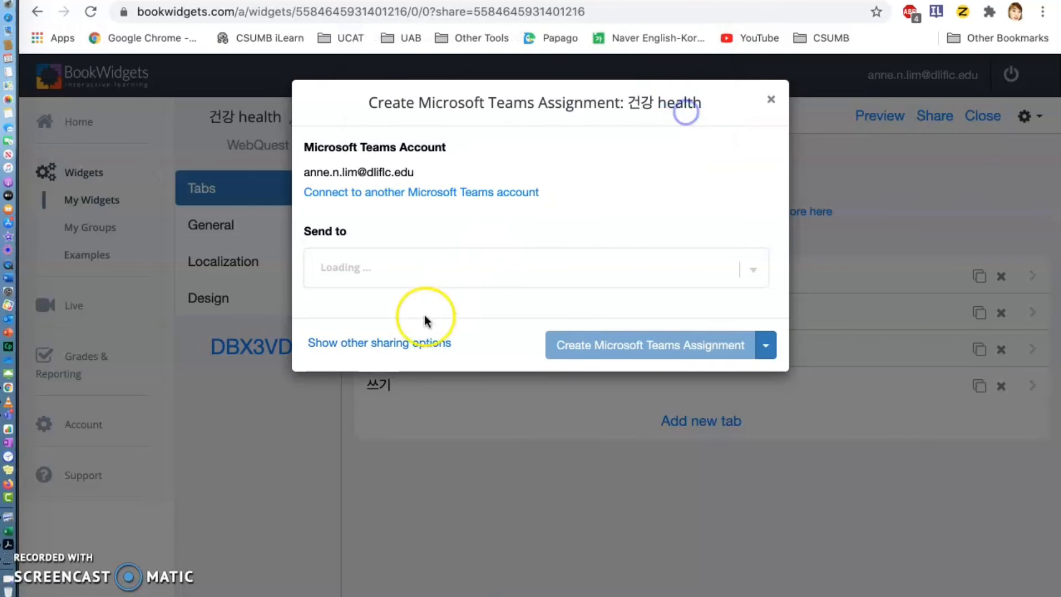
click(394, 349)
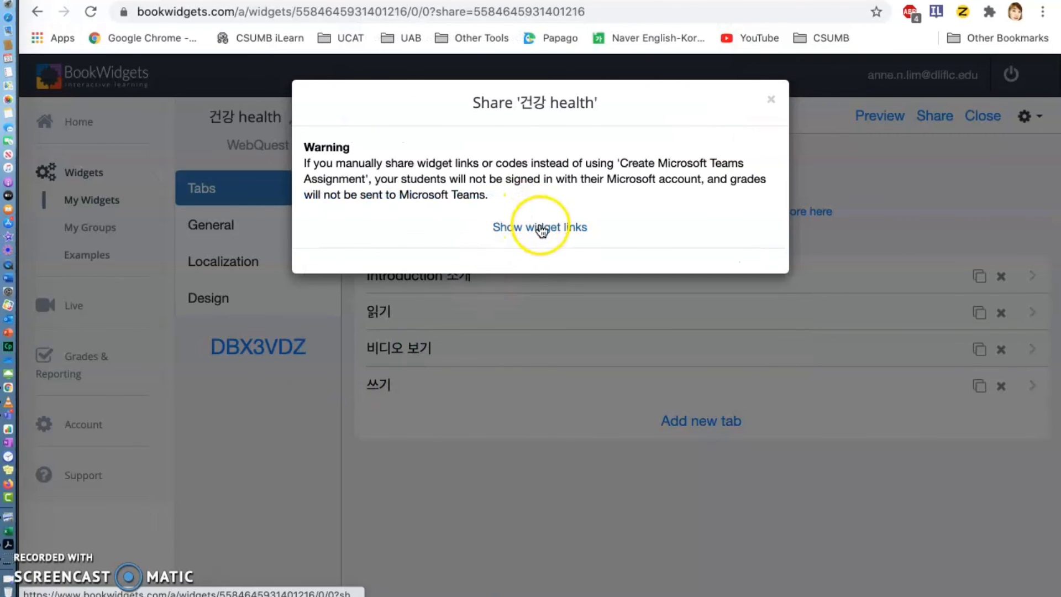
click(528, 211)
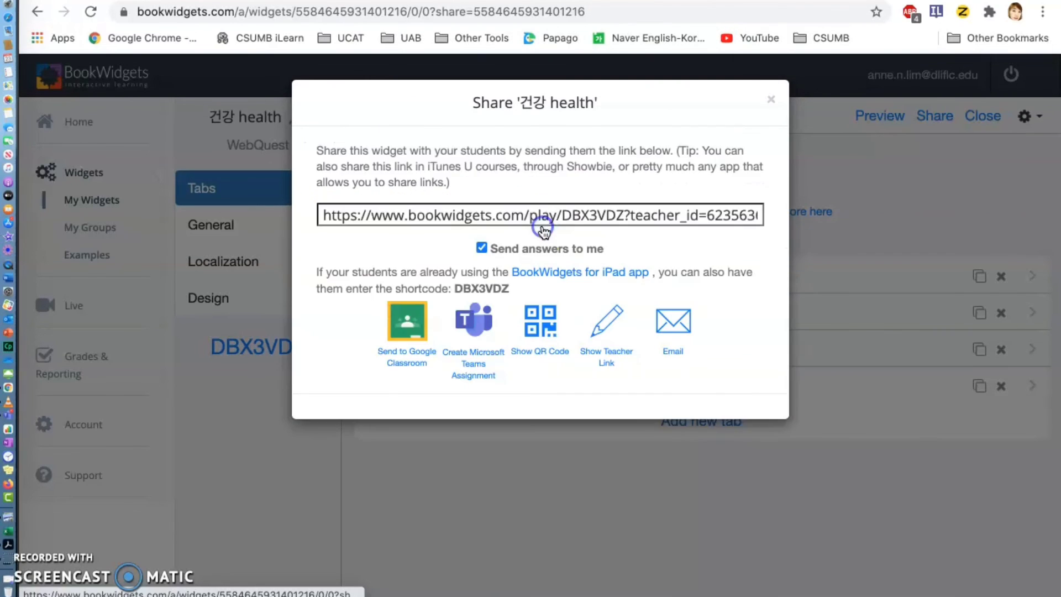
Copy the student link of the 건강 health widget, keeping answers sent to the teacher.
right_click(478, 215)
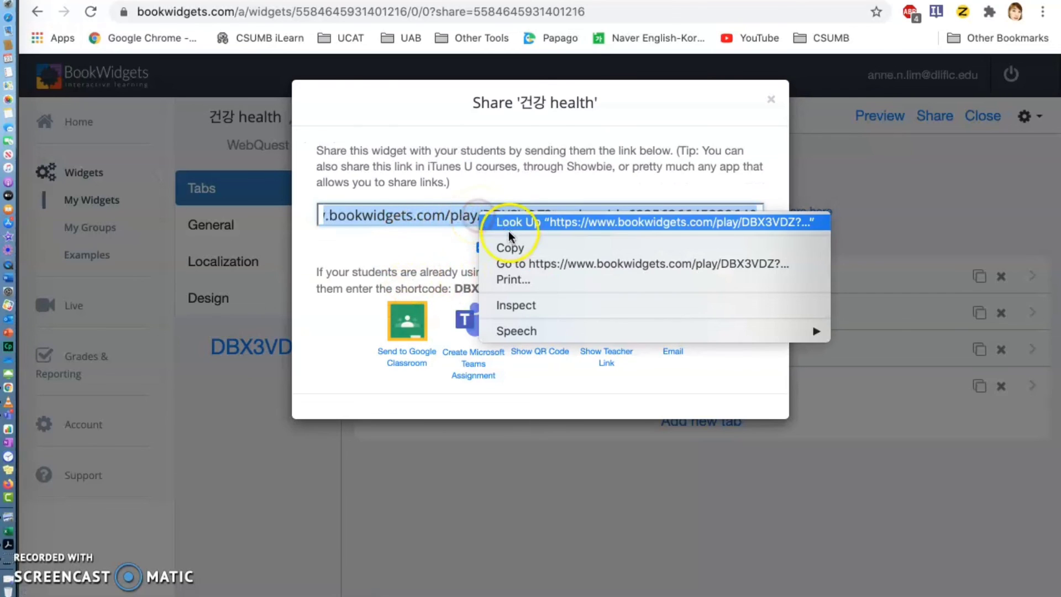
click(519, 246)
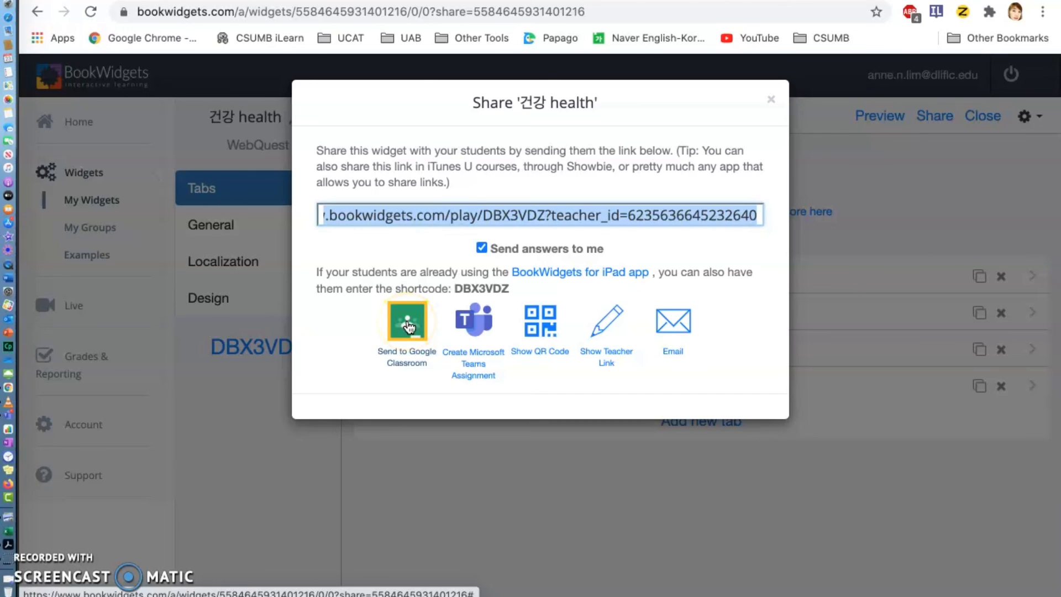
click(476, 324)
click(478, 326)
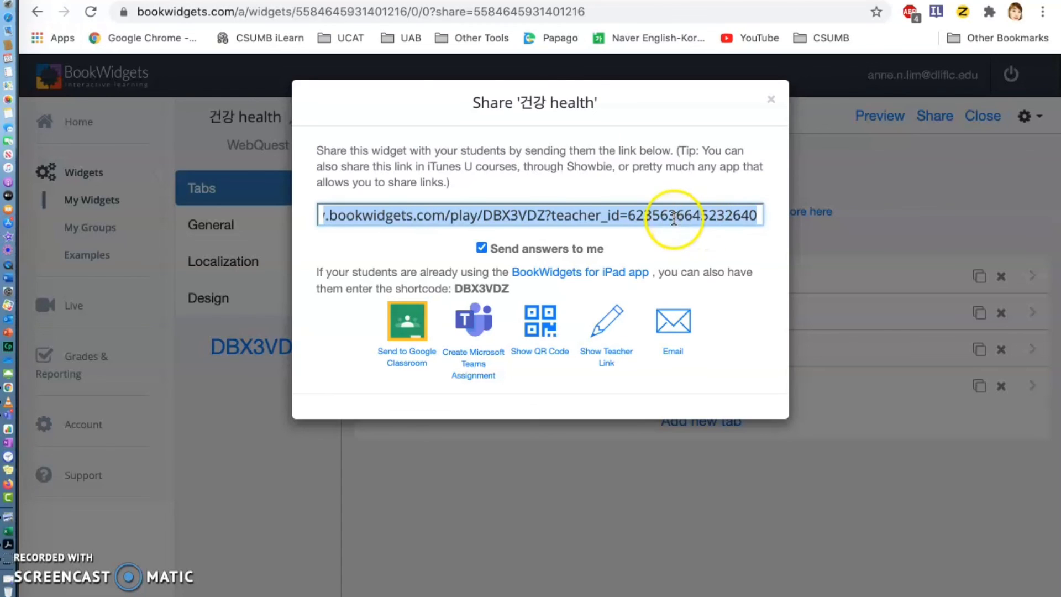
Show the teacher link for sharing the widget with colleagues, select the link, and close the sharing options.
click(610, 356)
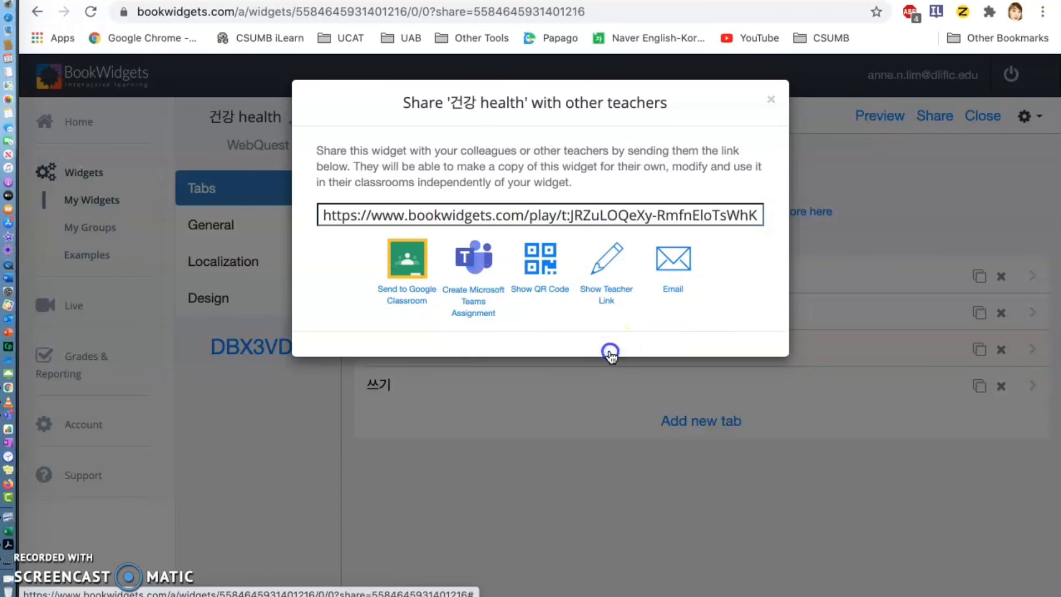
right_click(643, 212)
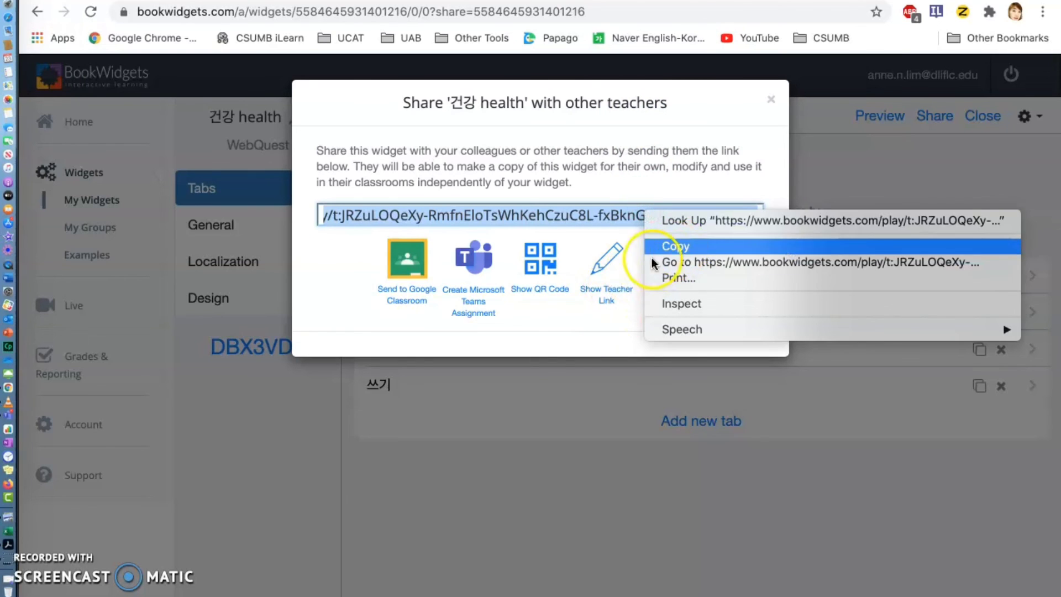
click(611, 286)
click(611, 286)
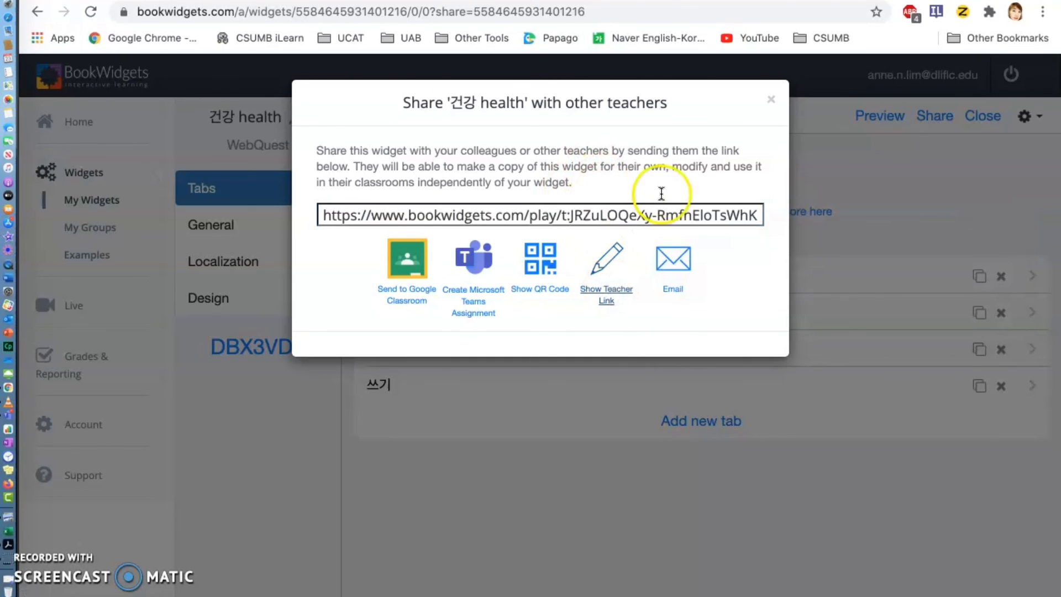
click(771, 99)
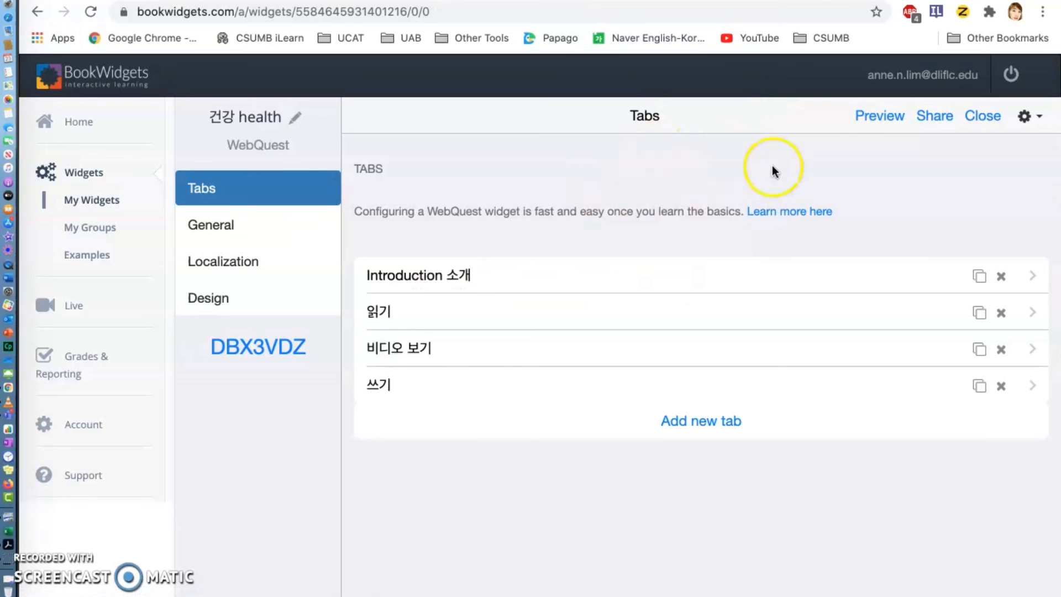
Preview the widget as a student and view the 쓰기 tab with its embedded Padlet board.
click(878, 115)
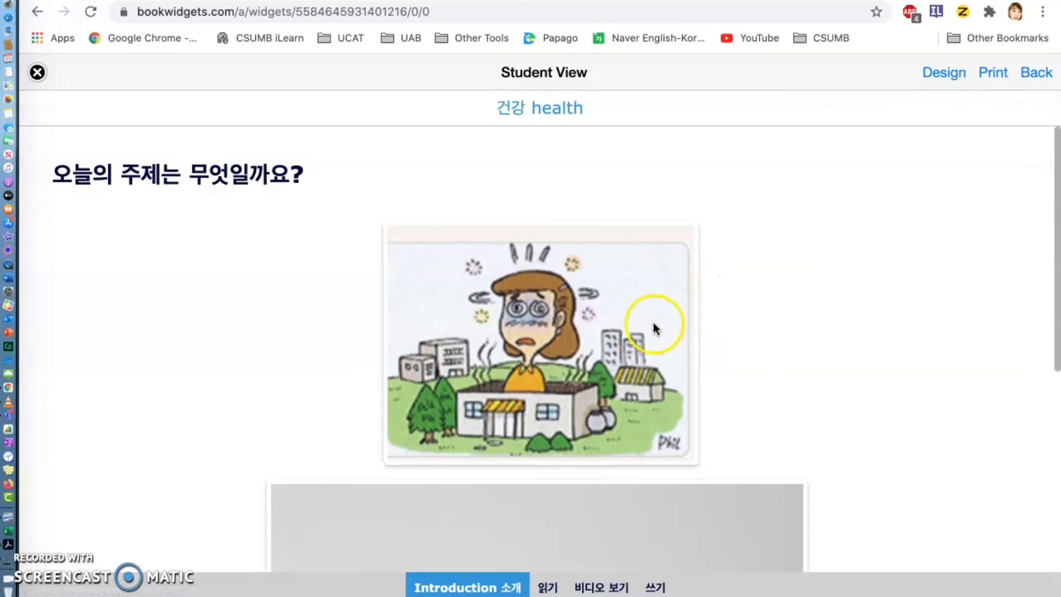
click(659, 587)
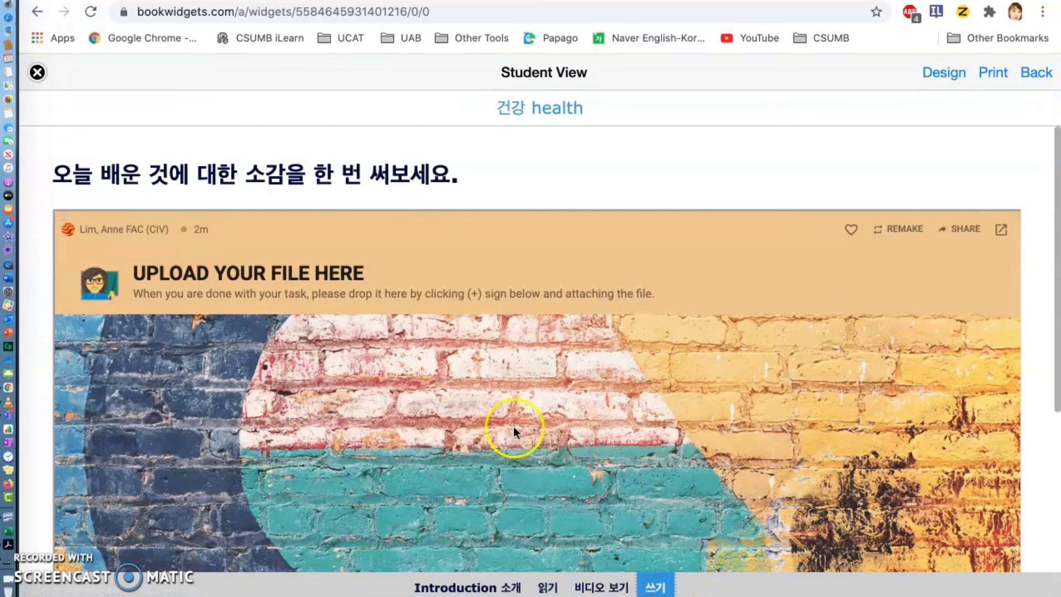